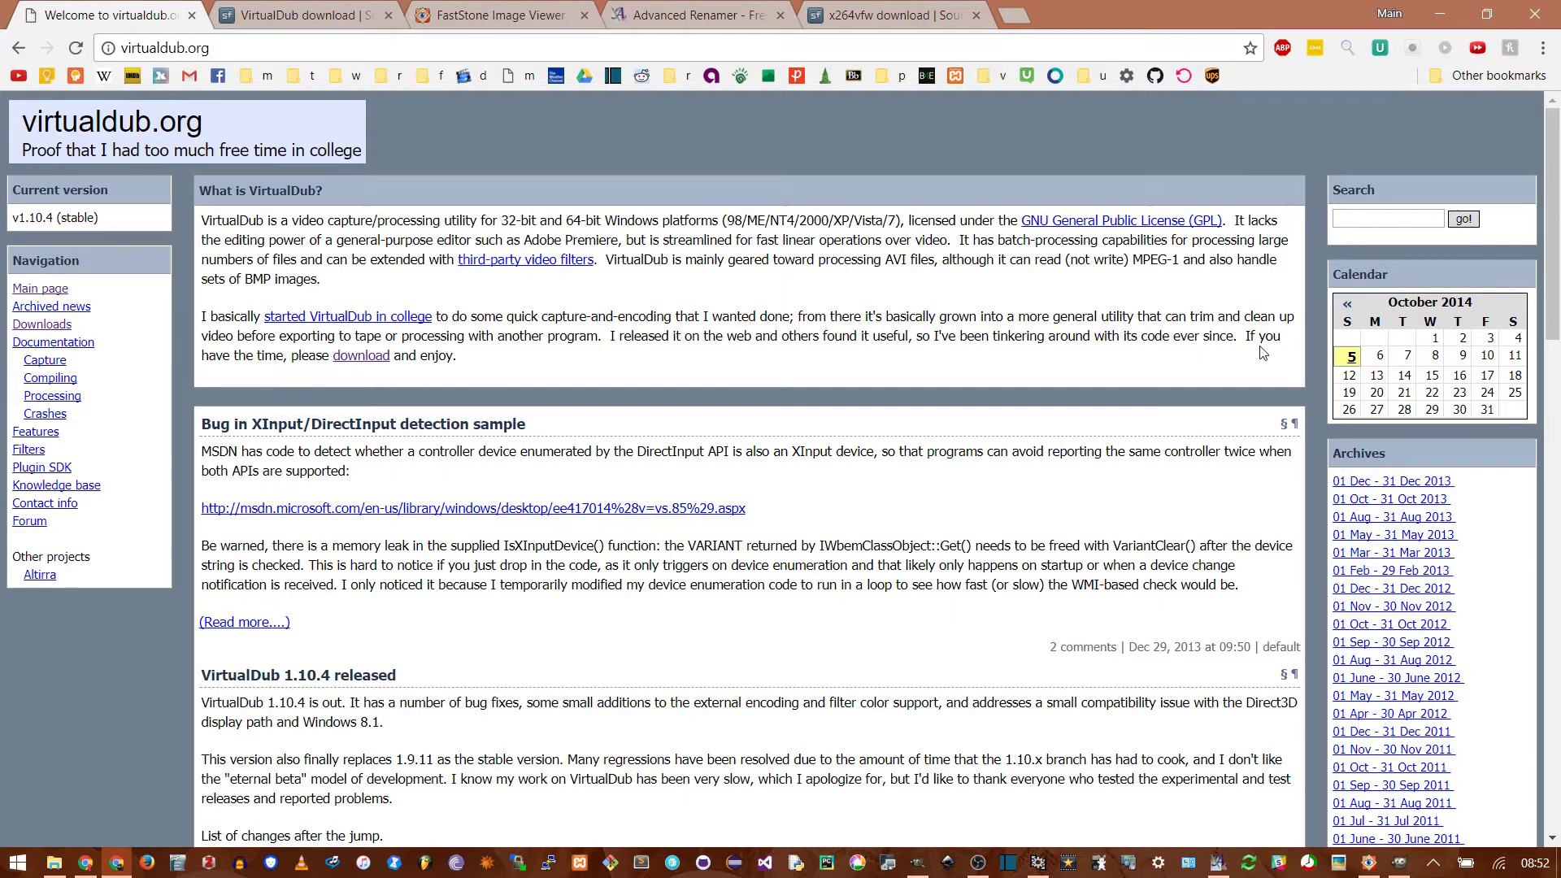
Switch Chrome to the SourceForge VirtualDub download page offering VirtualDub-1.10.4.zip.
{"action": "key", "text": "ctrl+Tab"}
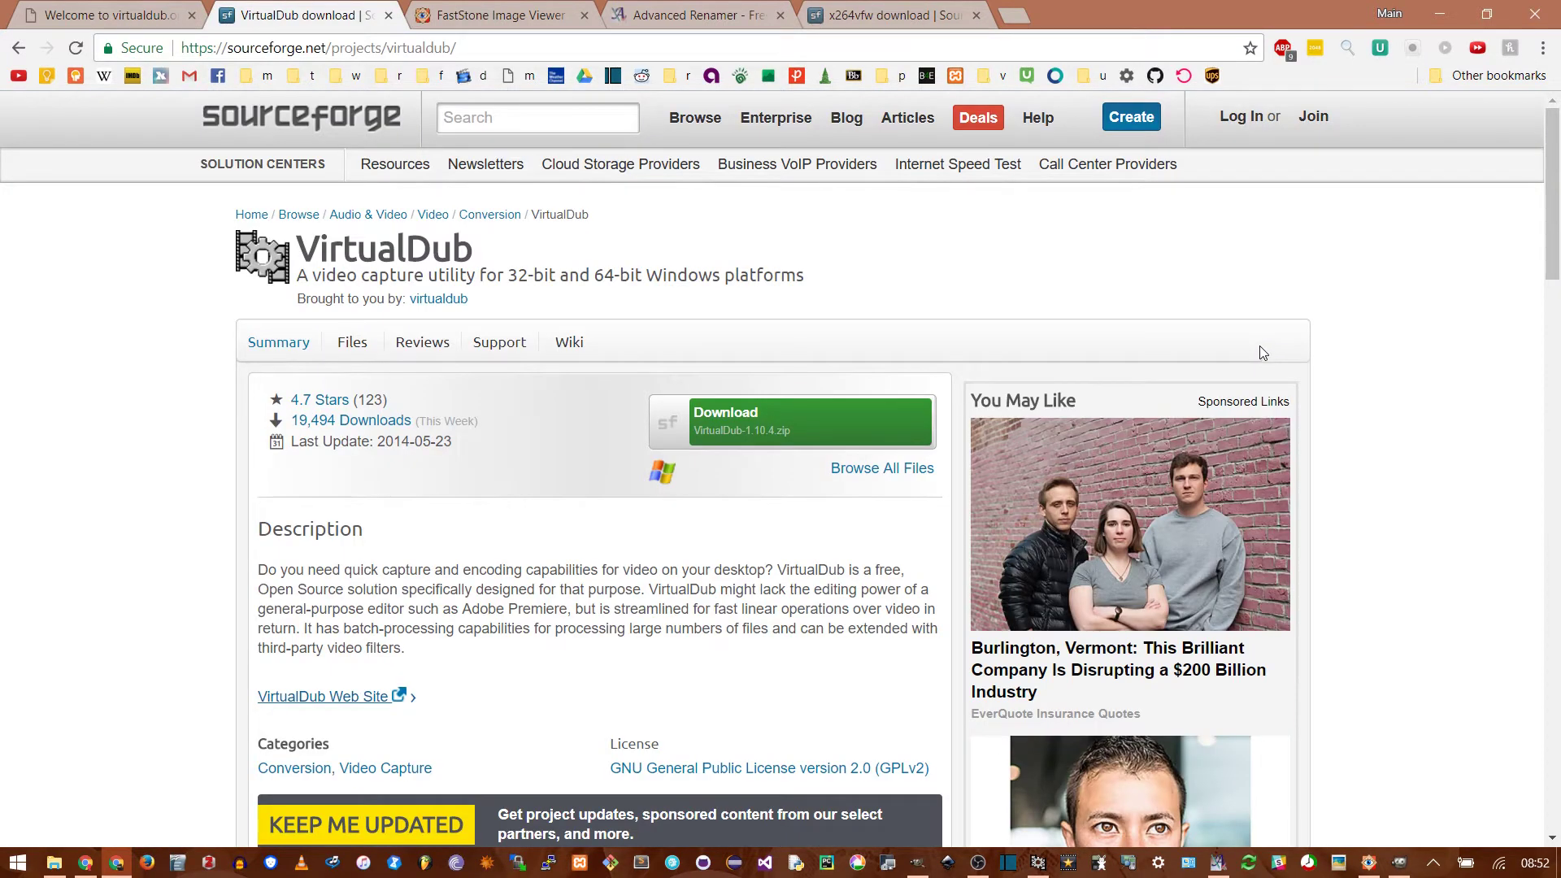
View Melting Ice Cube 2 001 from the Large folder full screen, then close the viewer.
{"action": "key", "text": "alt+Tab"}
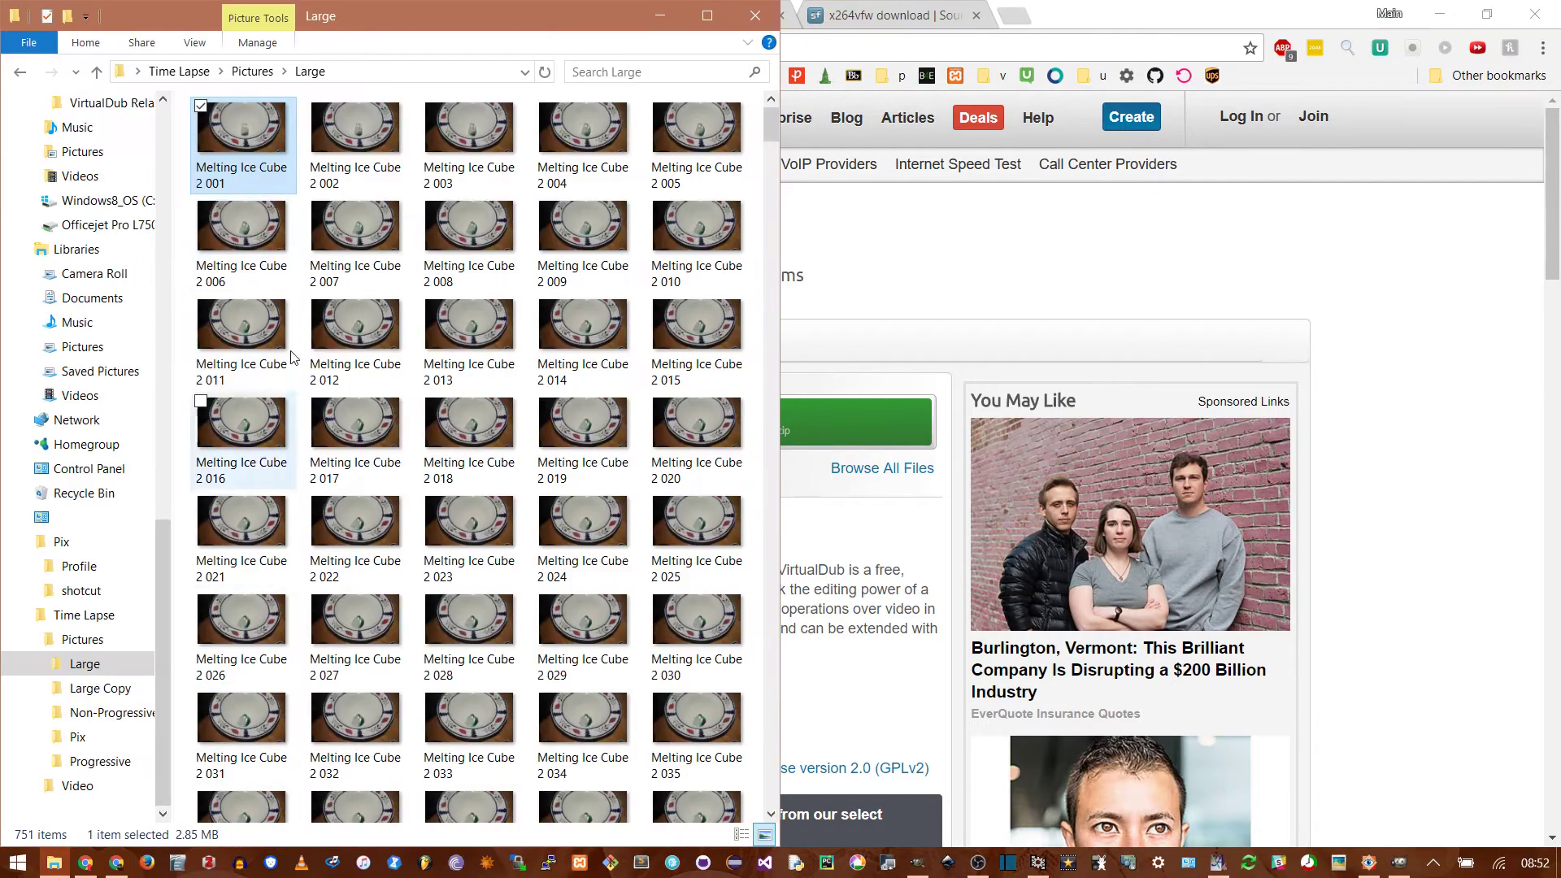
{"action": "double_click", "coordinate": [272, 128]}
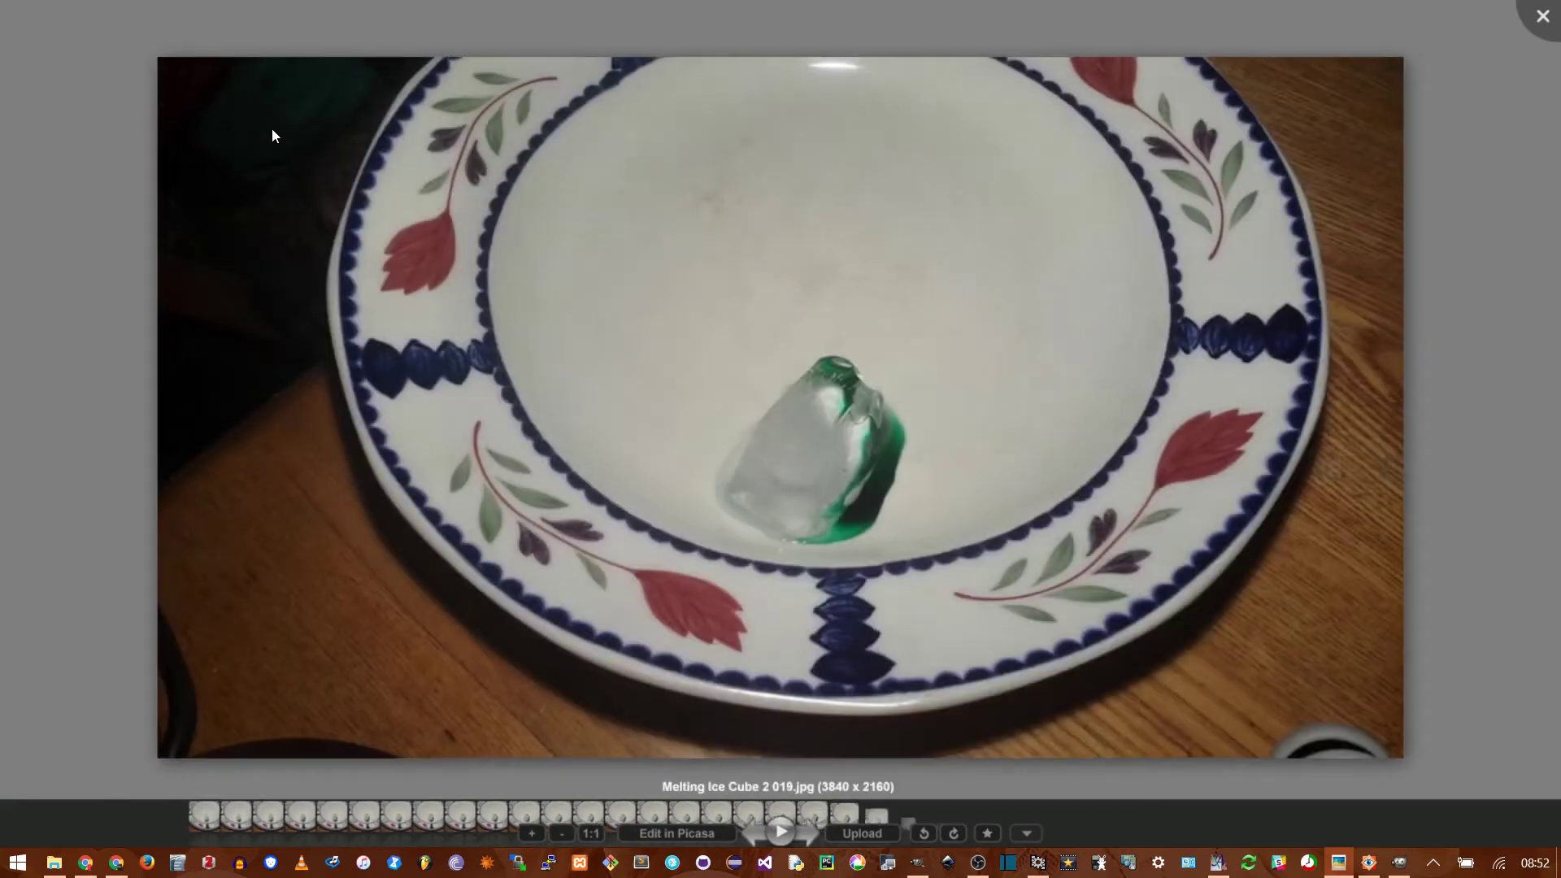
{"action": "key", "text": "Escape"}
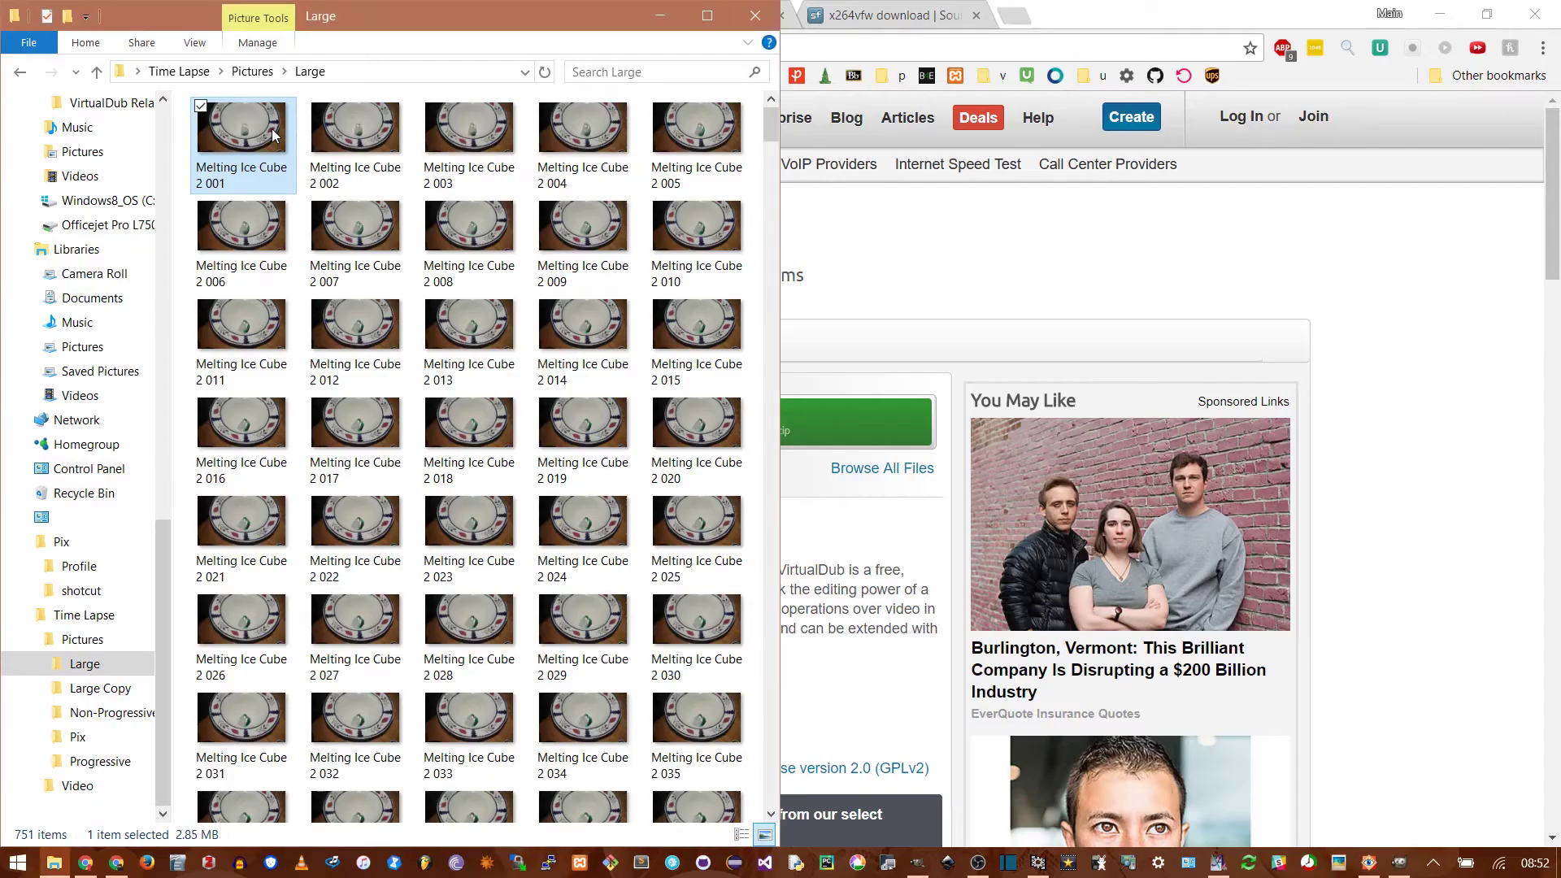
In VirtualDub's Open video file dialog, pick Melting Ice Cube 2 001 from the Large folder.
{"action": "key", "text": "alt+Tab"}
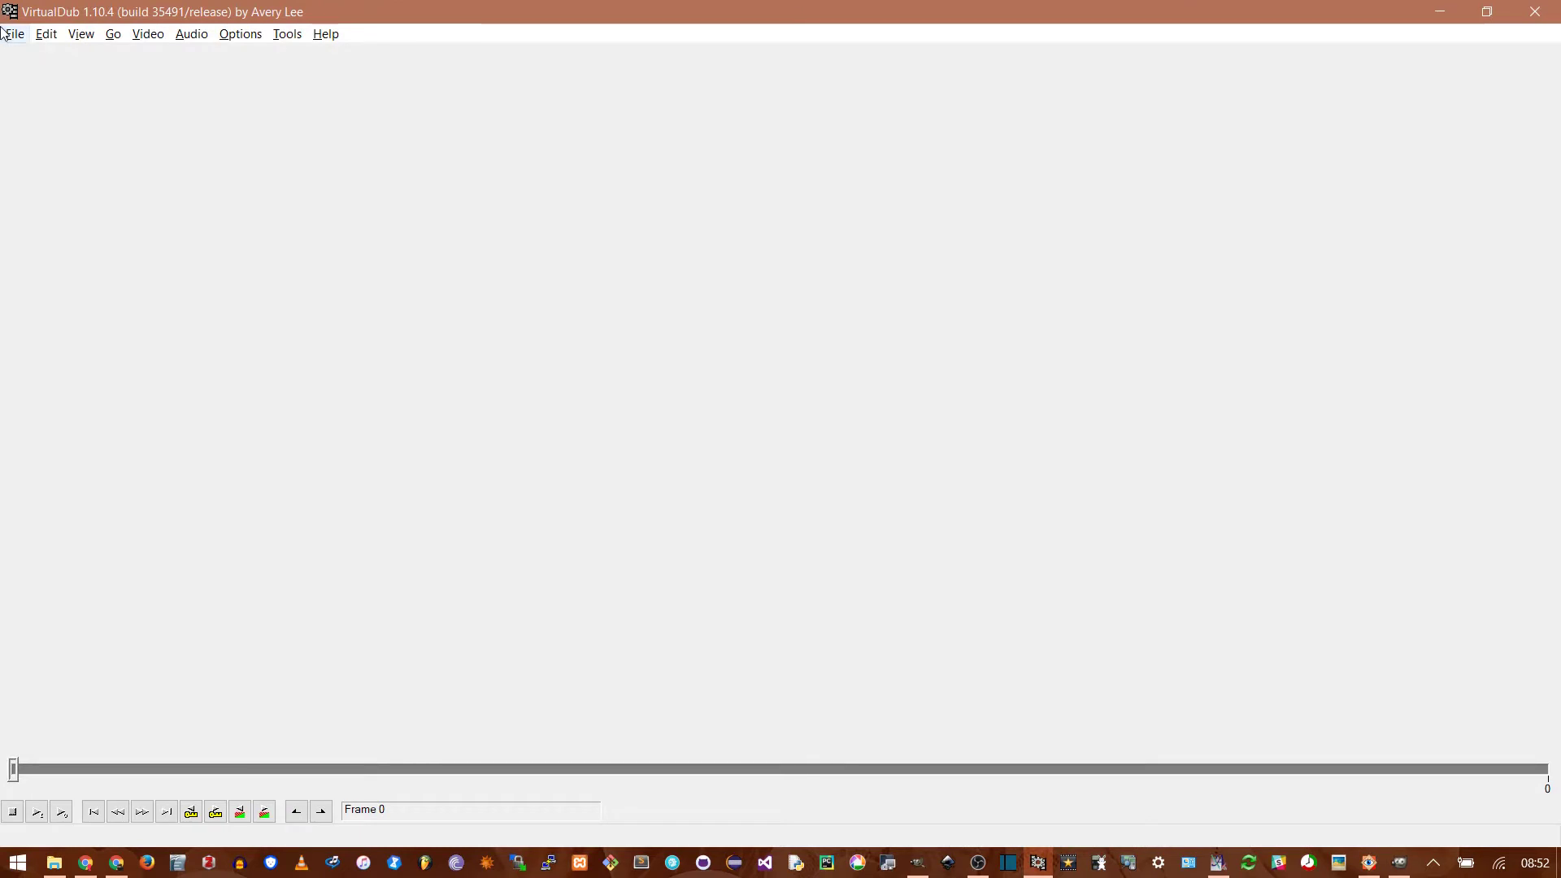
{"action": "left_click", "coordinate": [15, 33]}
{"action": "left_click", "coordinate": [147, 60]}
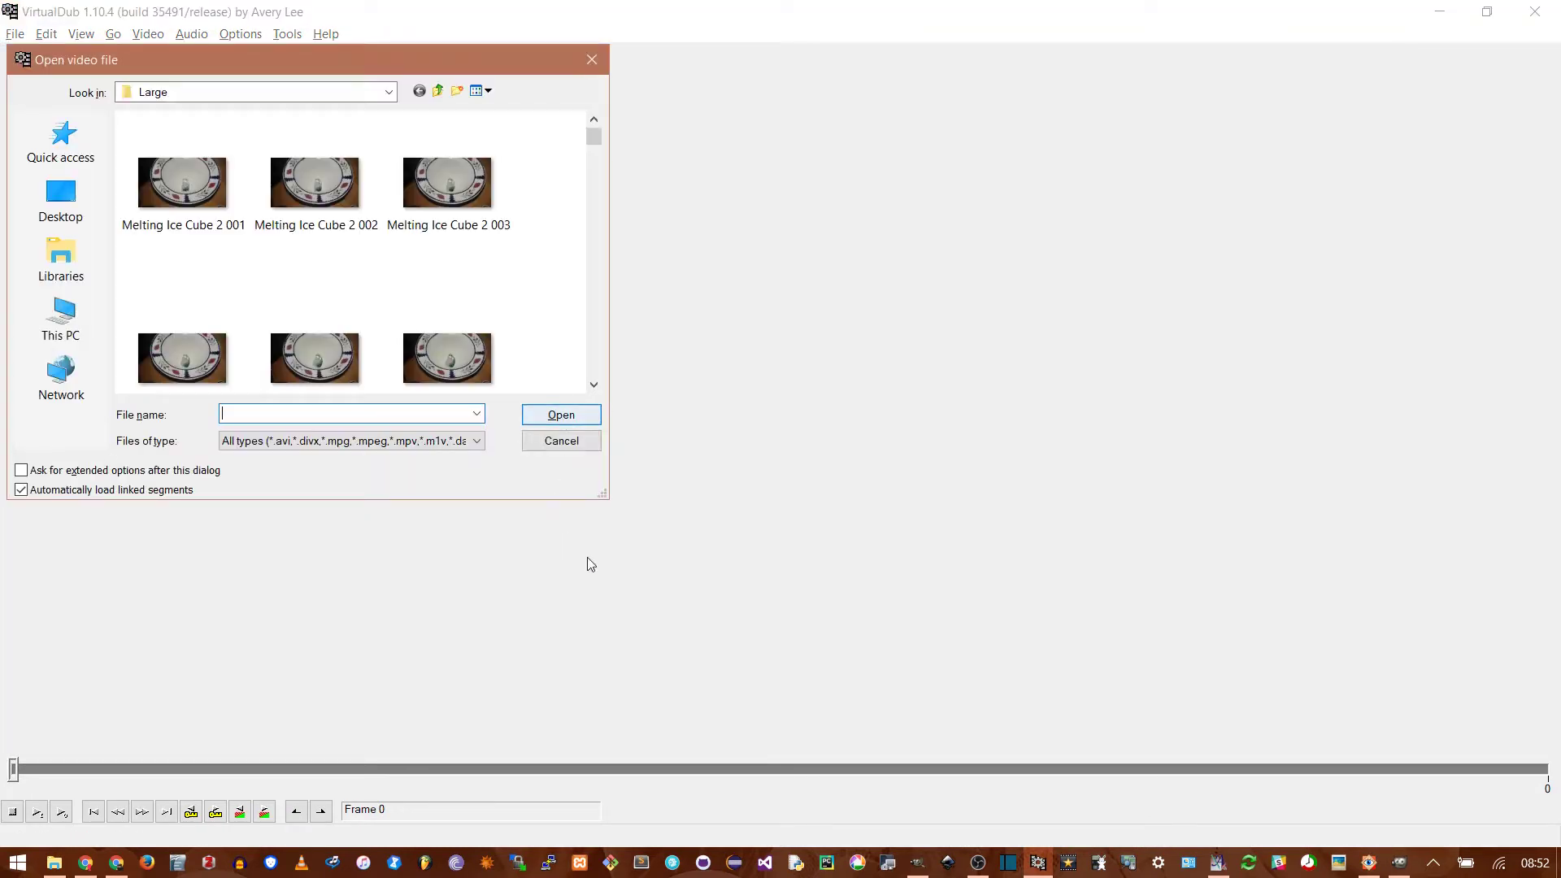
{"action": "left_click", "coordinate": [184, 212]}
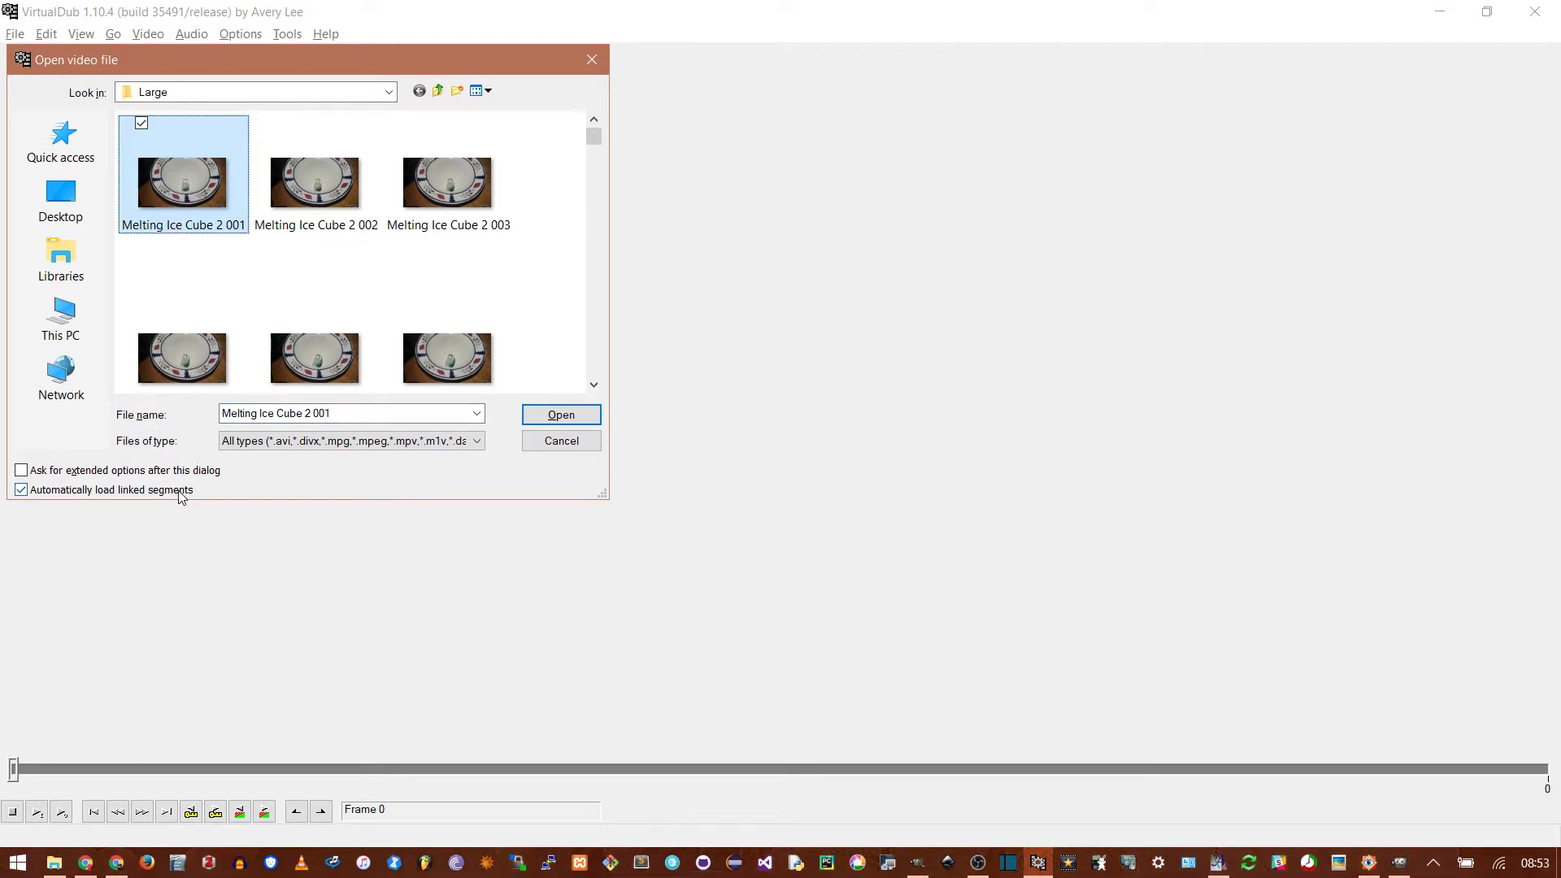
Load the photos as a 751-frame sequence, zoom the input pane to 12%, and scrub to frame 363.
{"action": "left_click", "coordinate": [568, 415]}
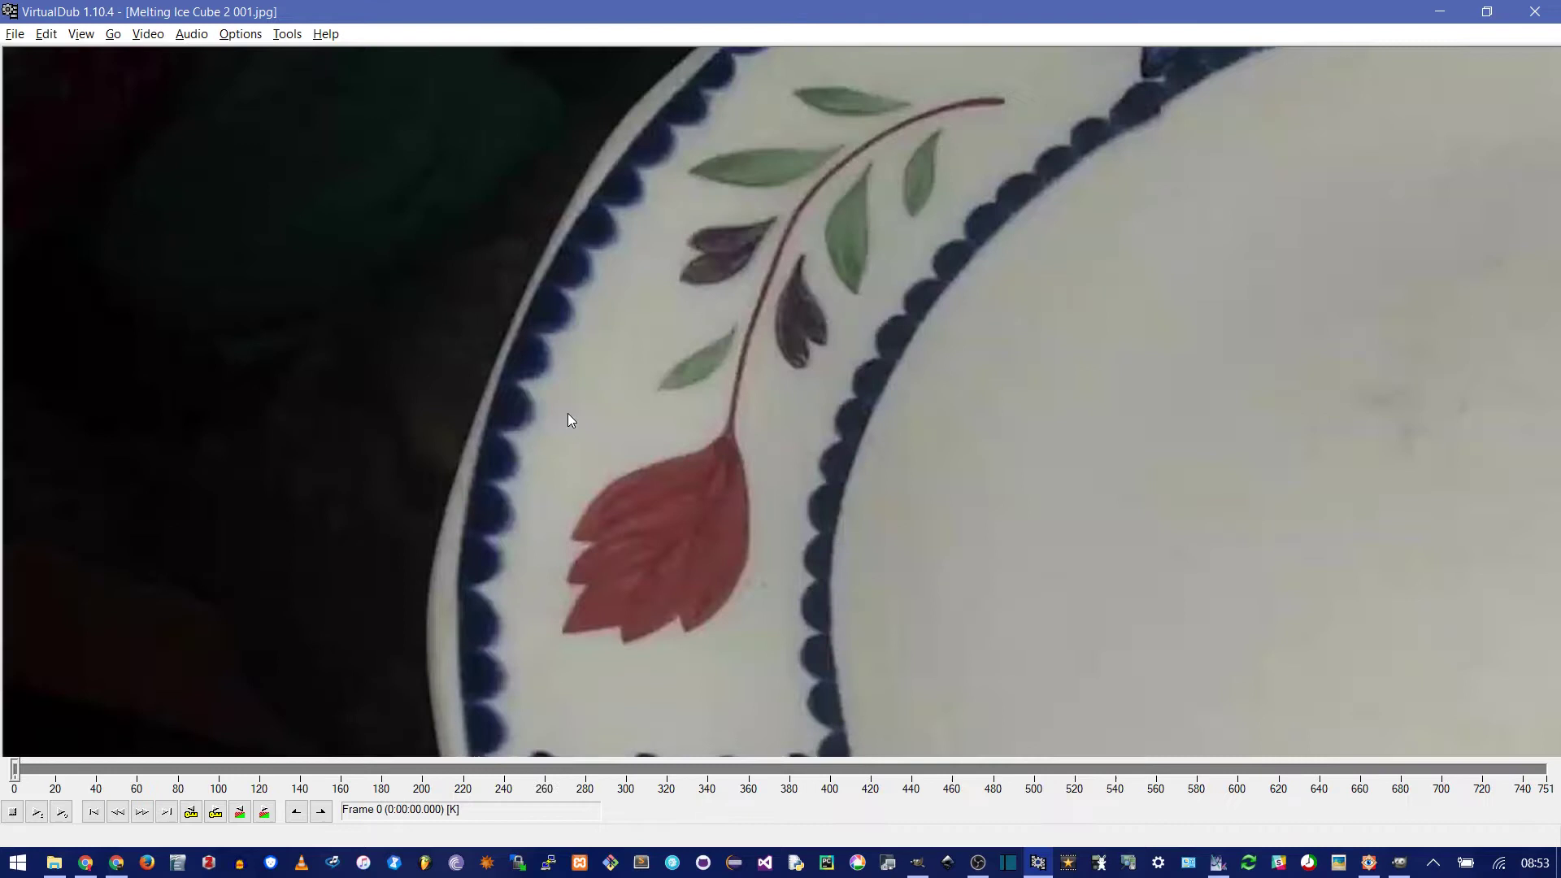
{"action": "right_click", "coordinate": [746, 398]}
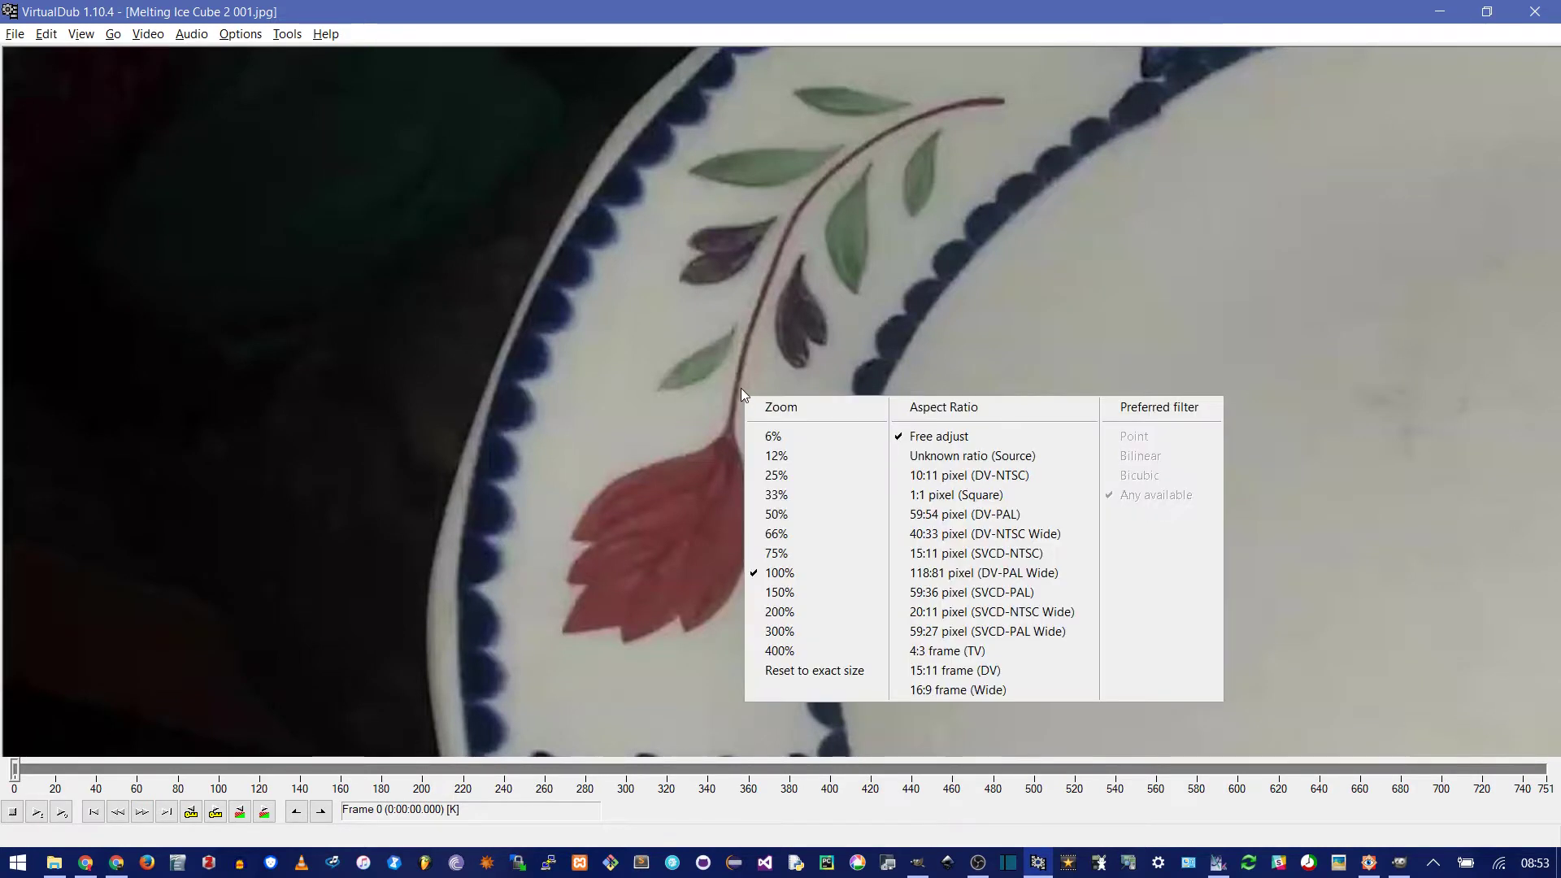
{"action": "left_click", "coordinate": [796, 460]}
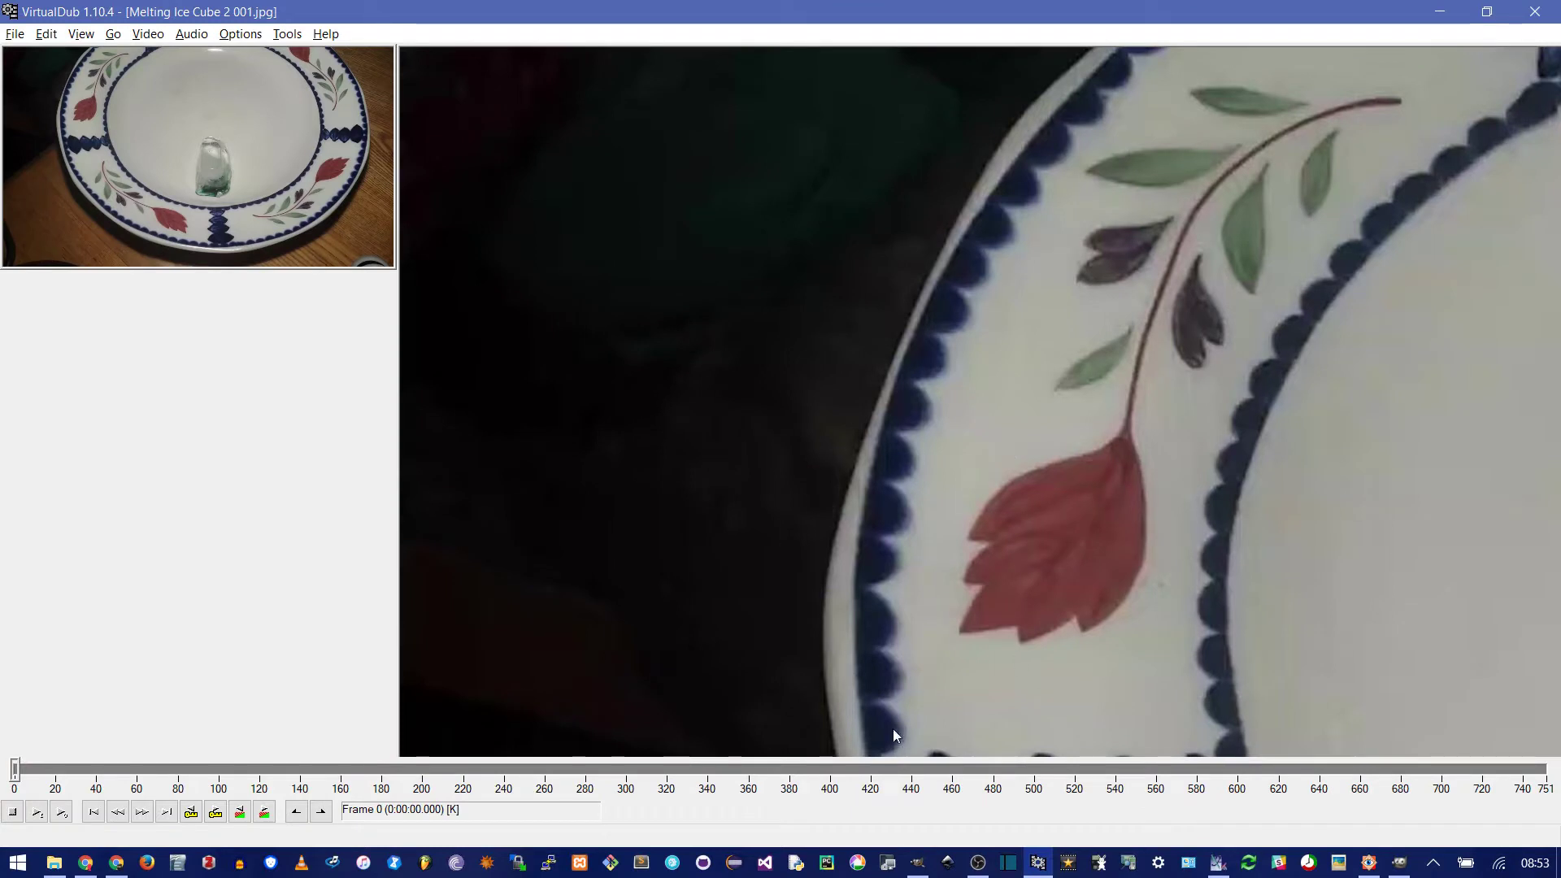
{"action": "left_click_drag", "start_coordinate": [552, 767], "coordinate": [754, 768]}
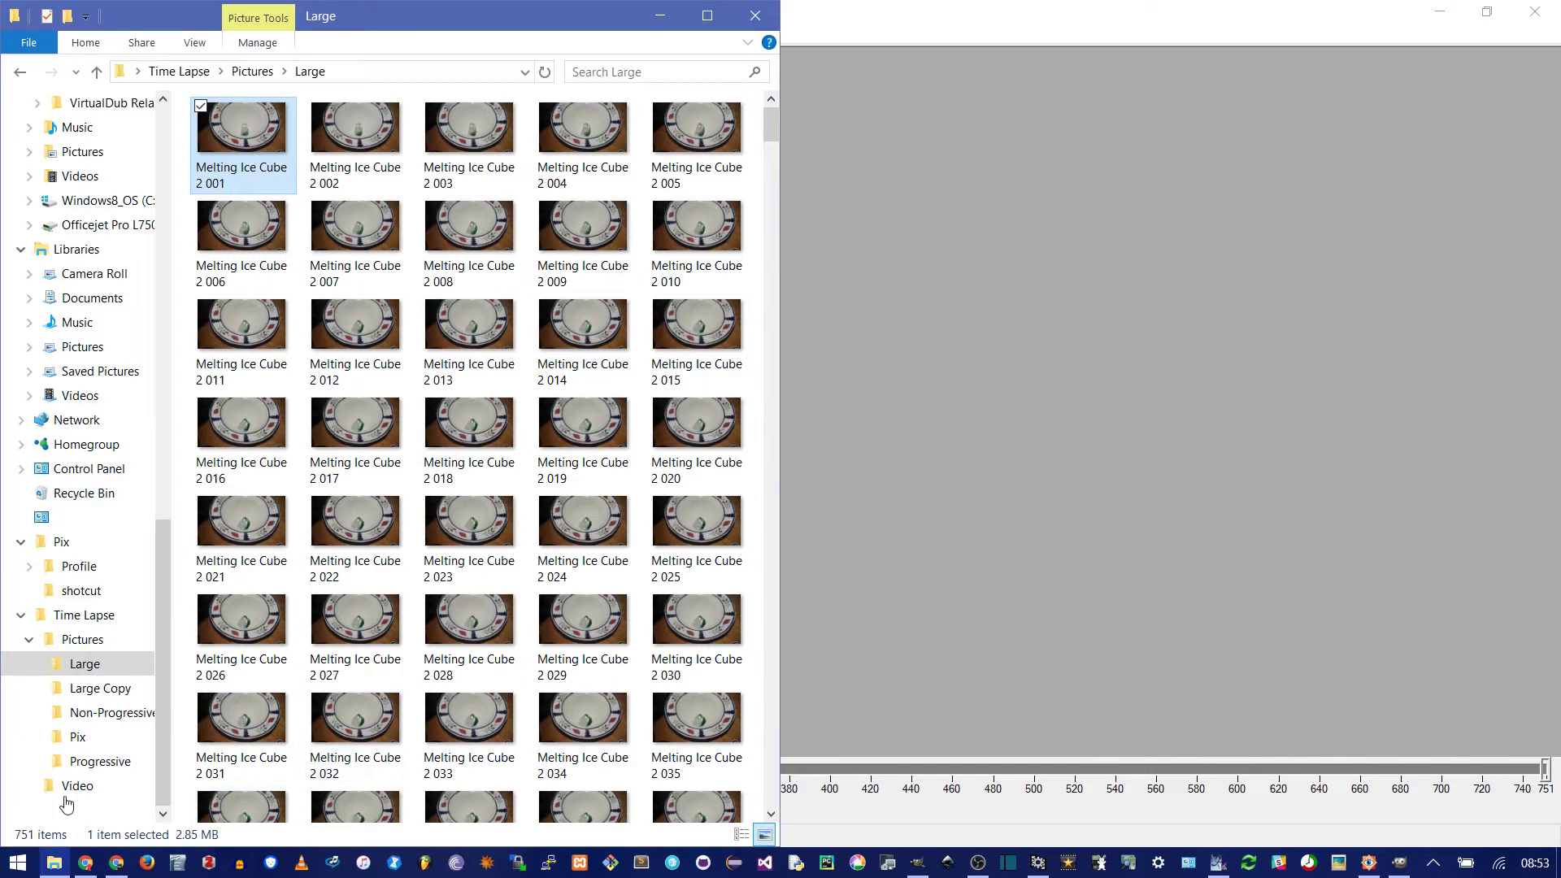
Rename photo 020 to 'Melting Ice Cube 2 020--', then reopen the sequence from 001 in VirtualDub.
{"action": "left_click", "coordinate": [696, 487]}
{"action": "key", "text": "F2"}
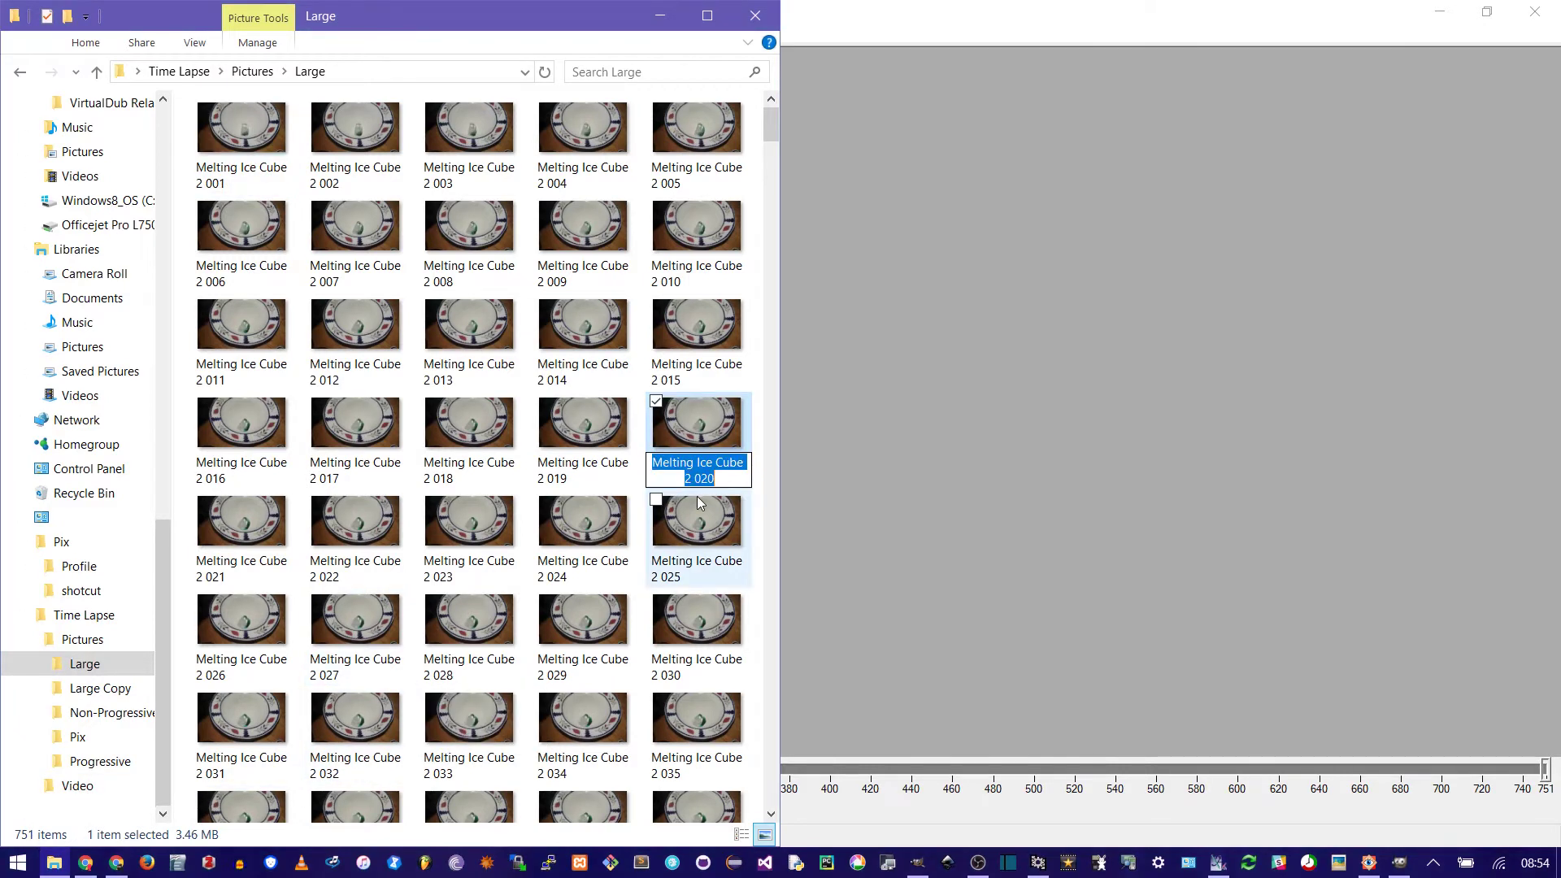
{"action": "key", "text": "End"}
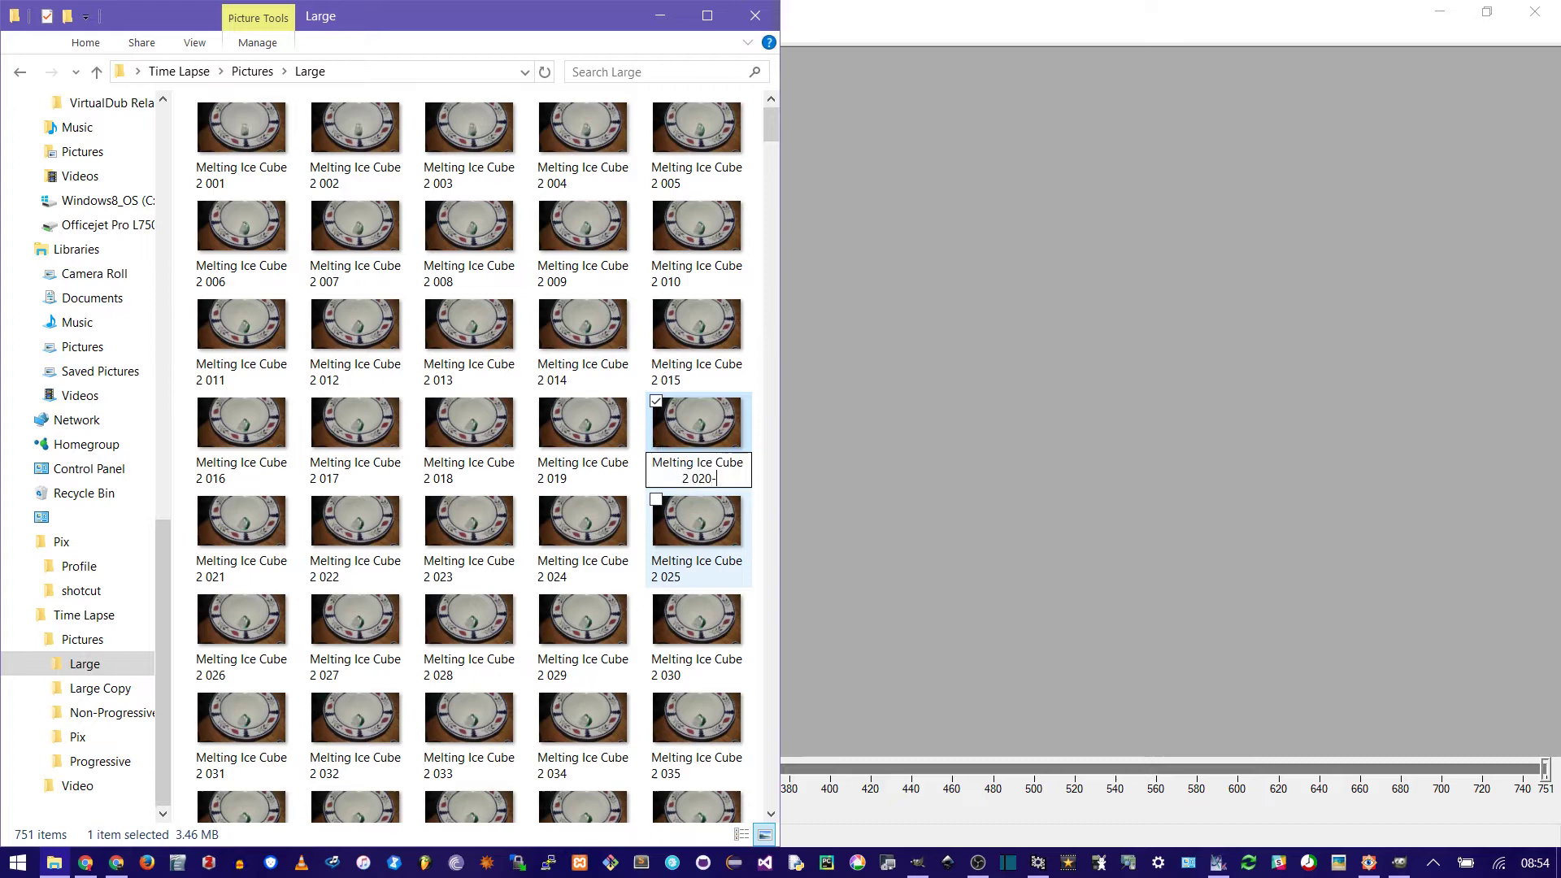
{"action": "type", "text": "--"}
{"action": "left_click", "coordinate": [1011, 476]}
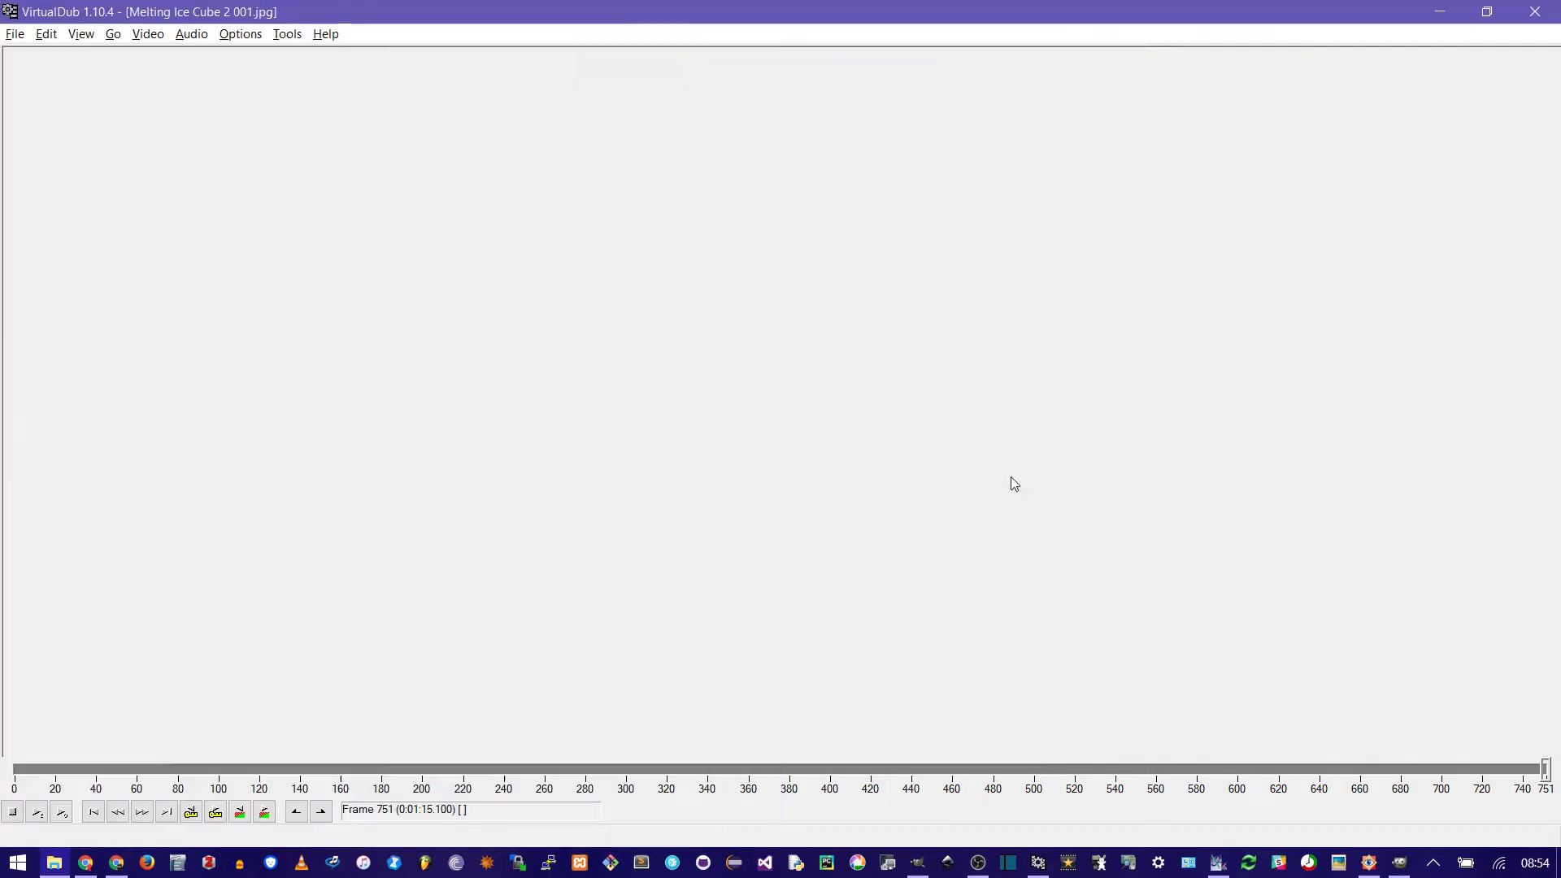
{"action": "key", "text": "ctrl+o"}
{"action": "left_click", "coordinate": [191, 191]}
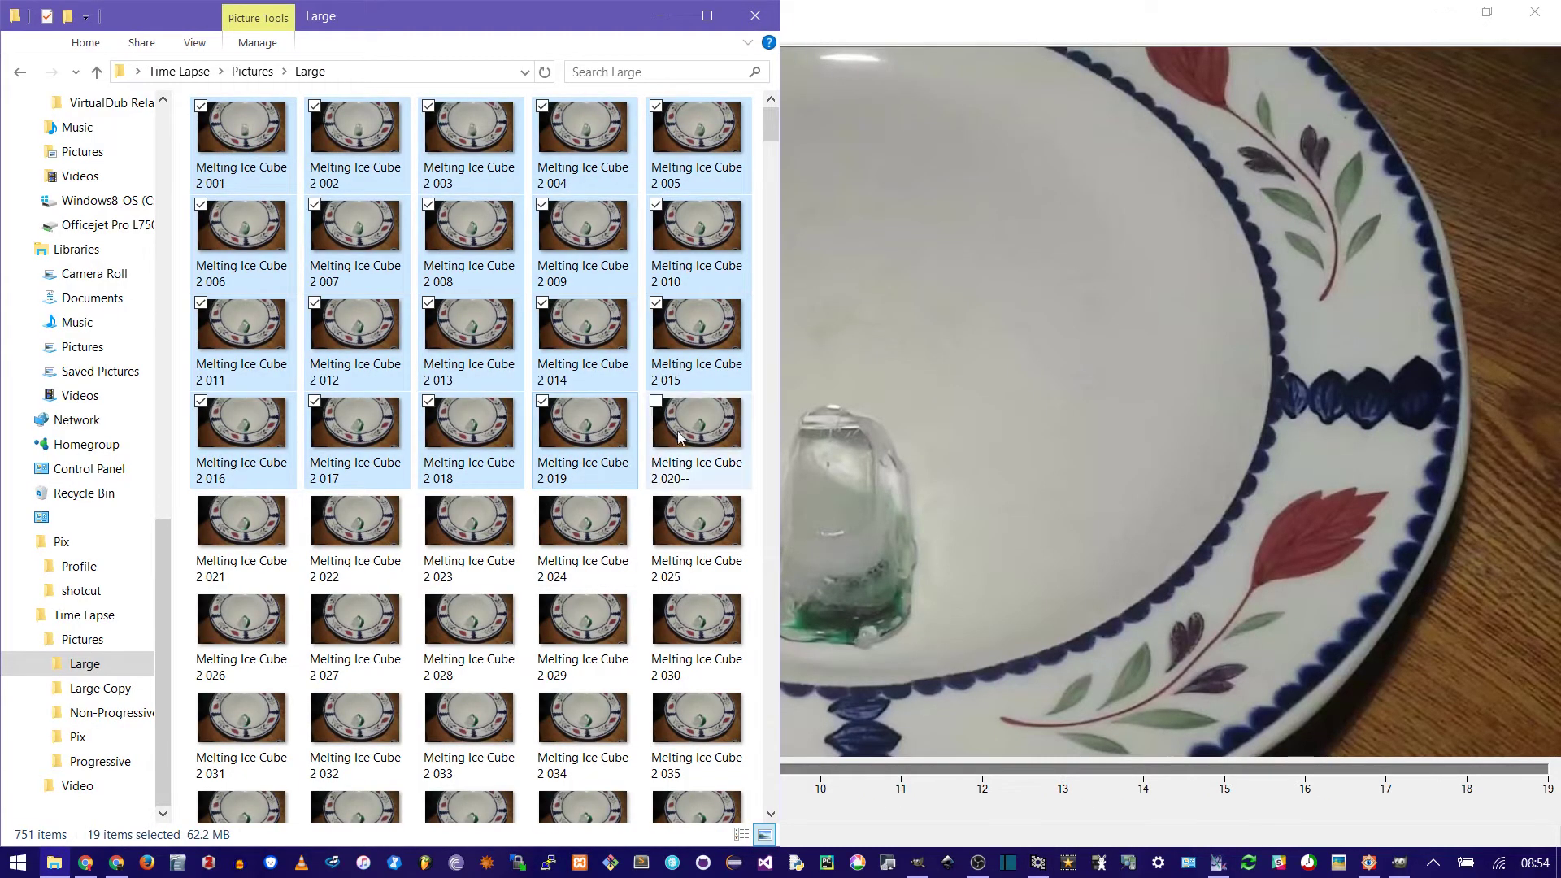
Select photo 2 020 in Explorer and minimize VirtualDub to reveal the FastStone page in Chrome.
{"action": "left_click", "coordinate": [687, 432]}
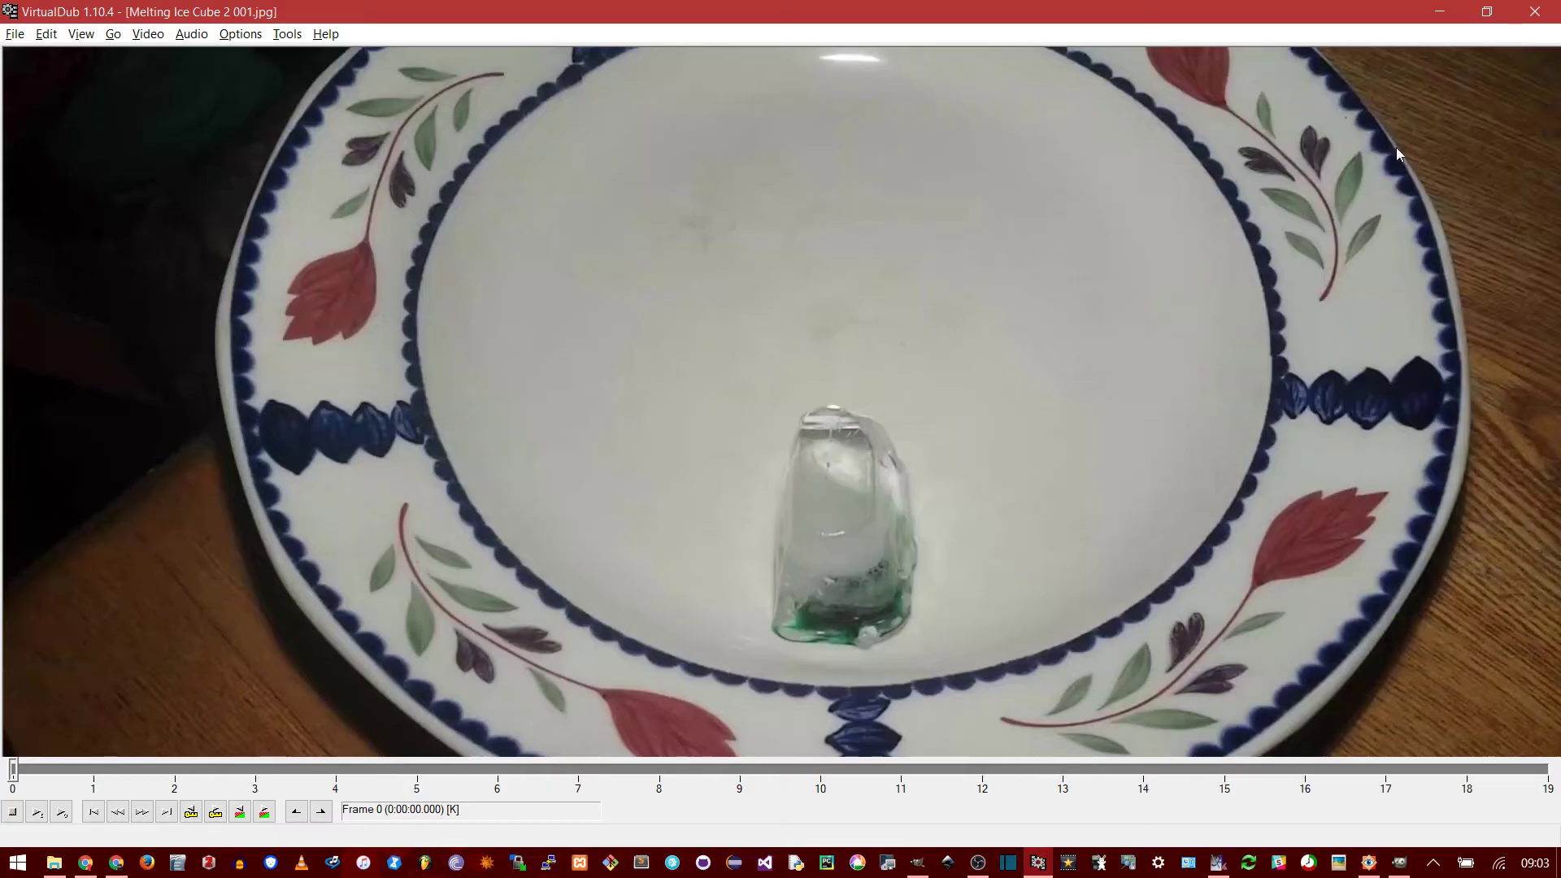
{"action": "left_click", "coordinate": [1534, 12]}
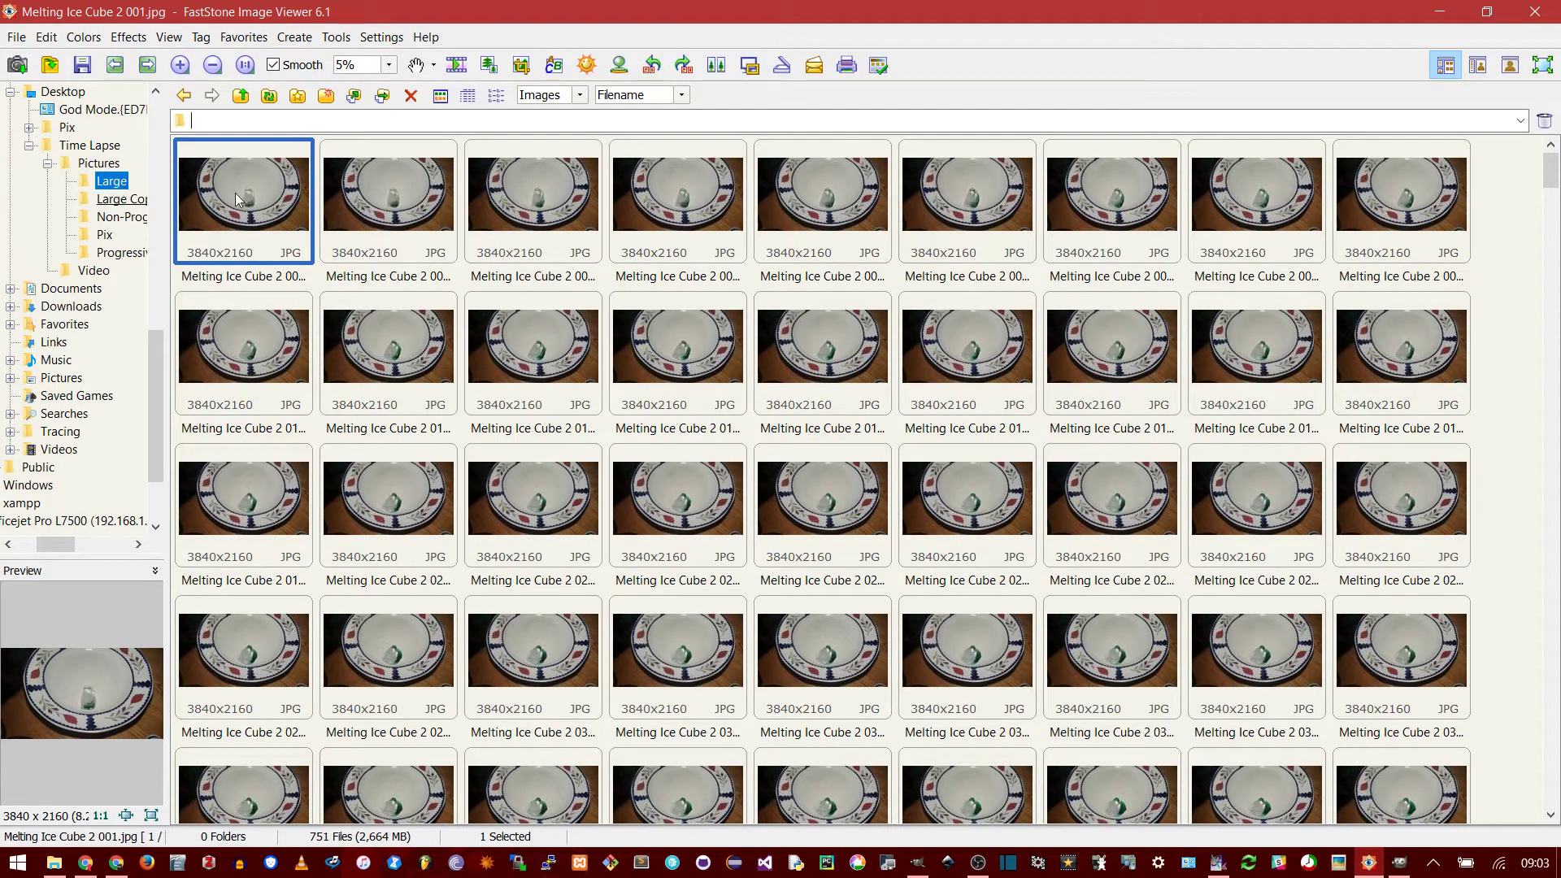
Select all 751 photos in FastStone and set the Batch Rename template to 'Image #'.
{"action": "key", "text": "ctrl+a"}
{"action": "left_click", "coordinate": [335, 37]}
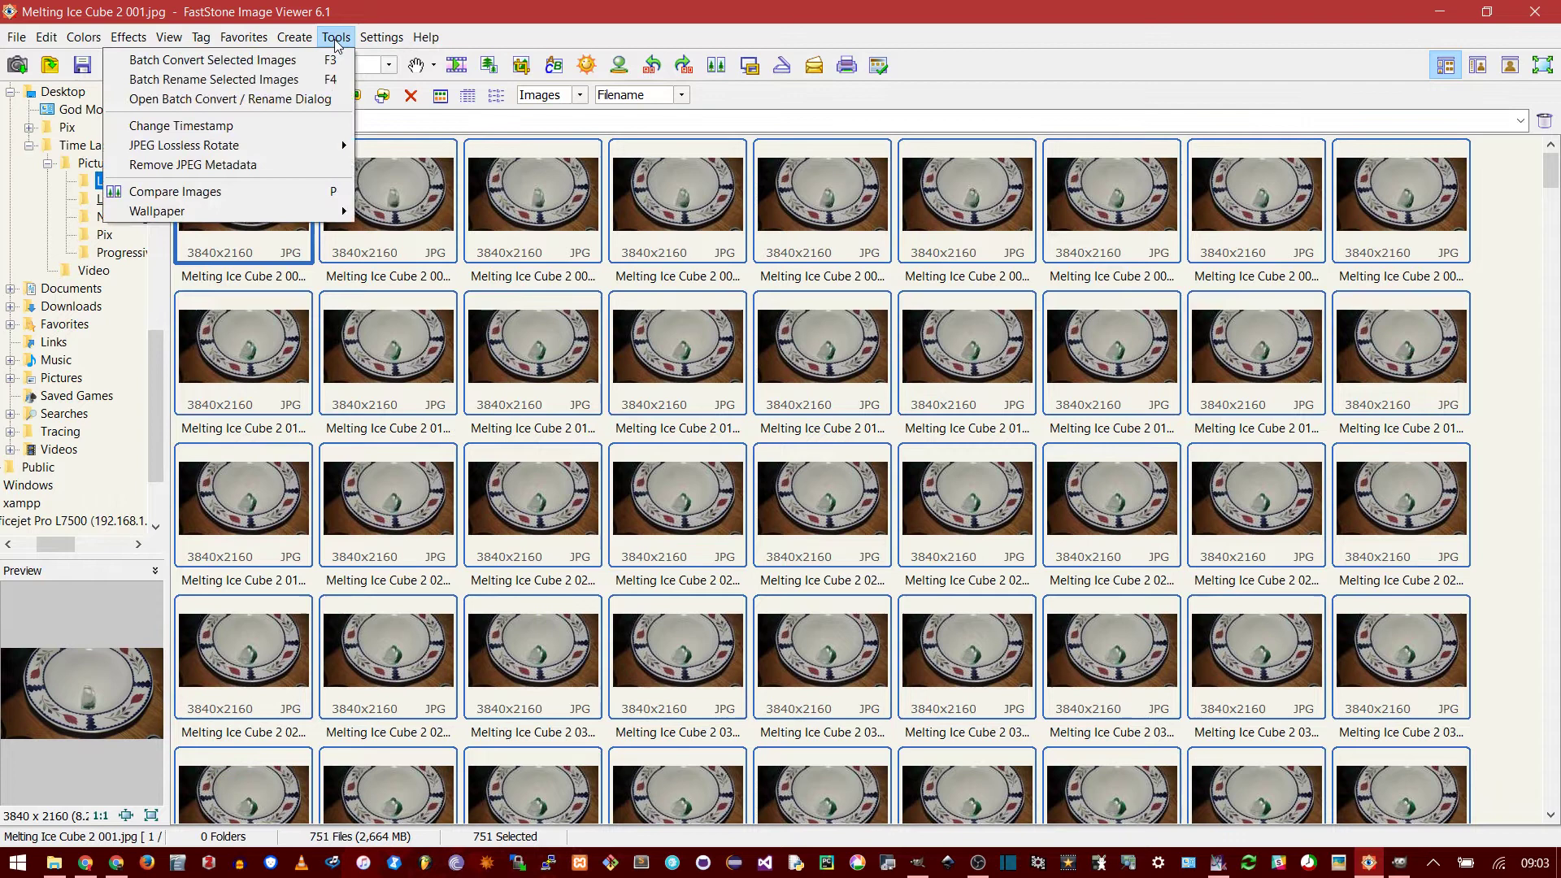
{"action": "left_click", "coordinate": [325, 79]}
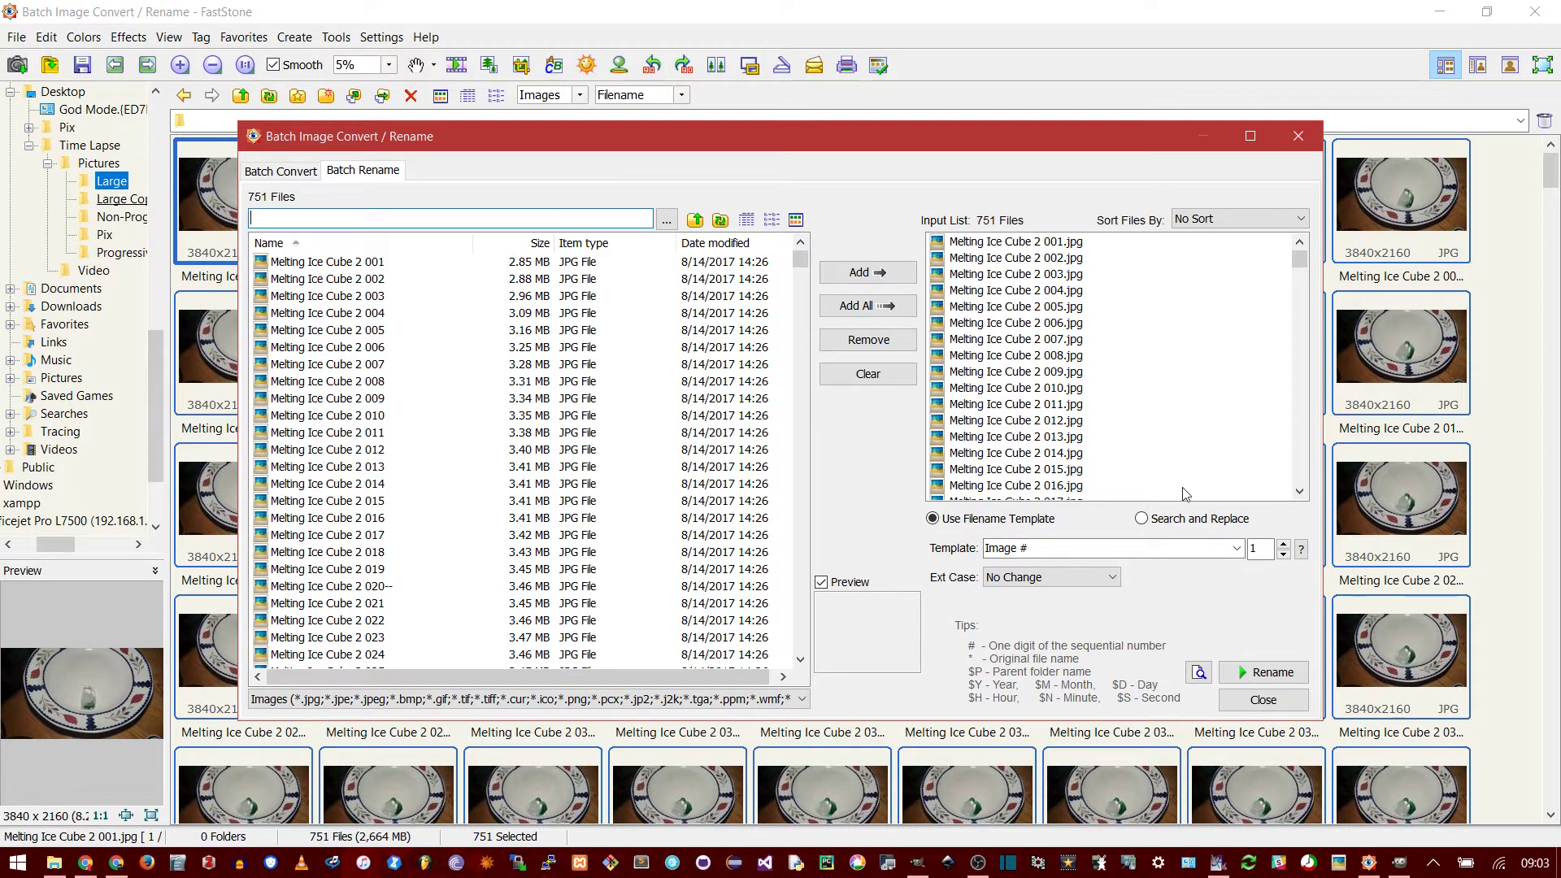
{"action": "left_click", "coordinate": [1138, 548]}
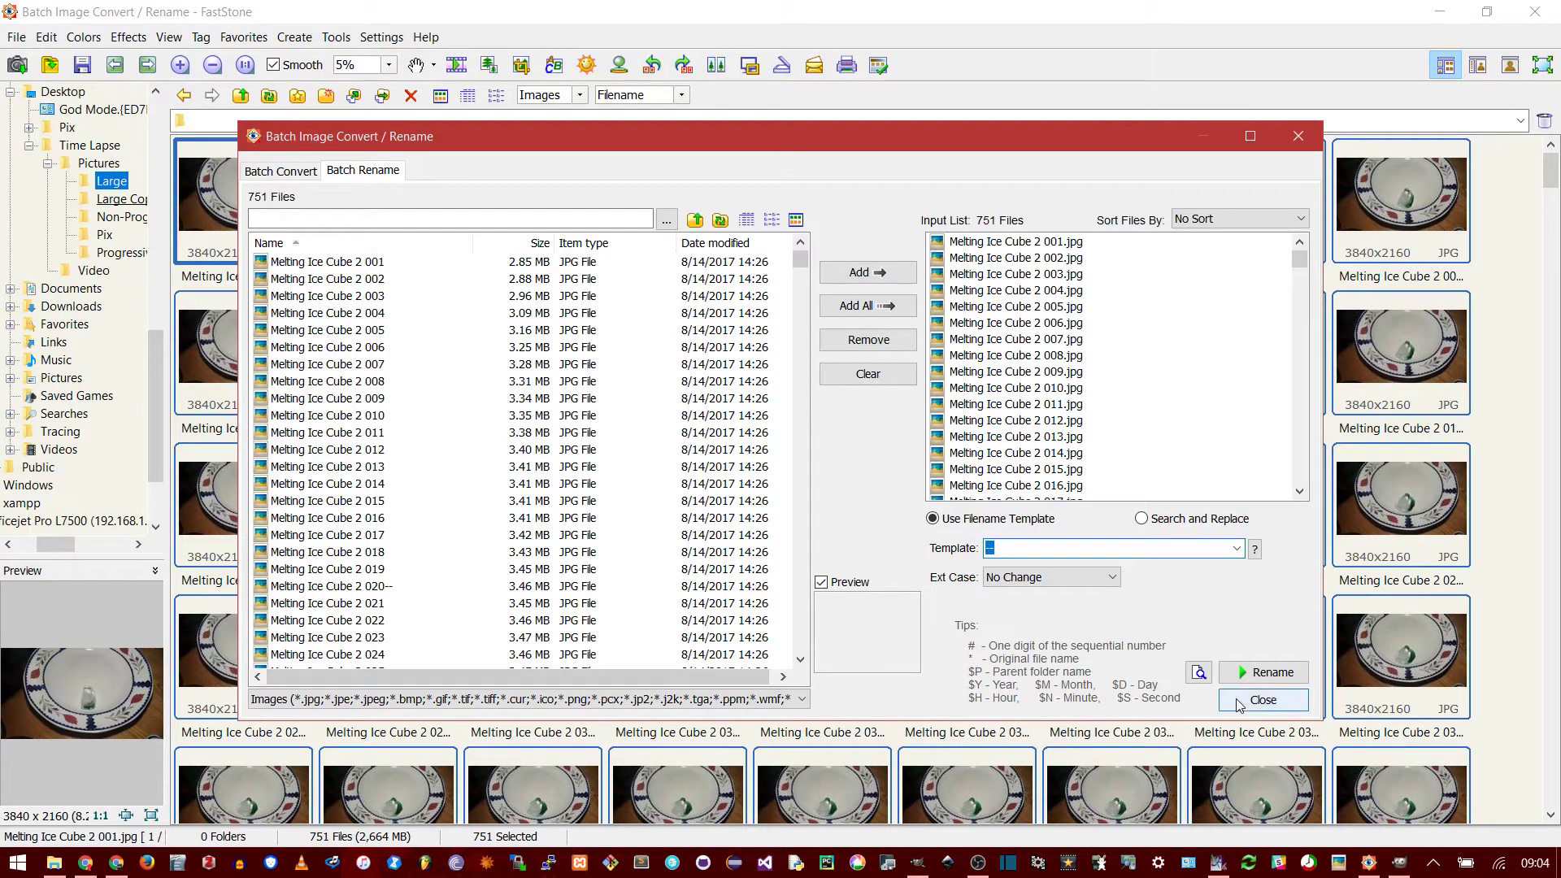
{"action": "type", "text": "Image #"}
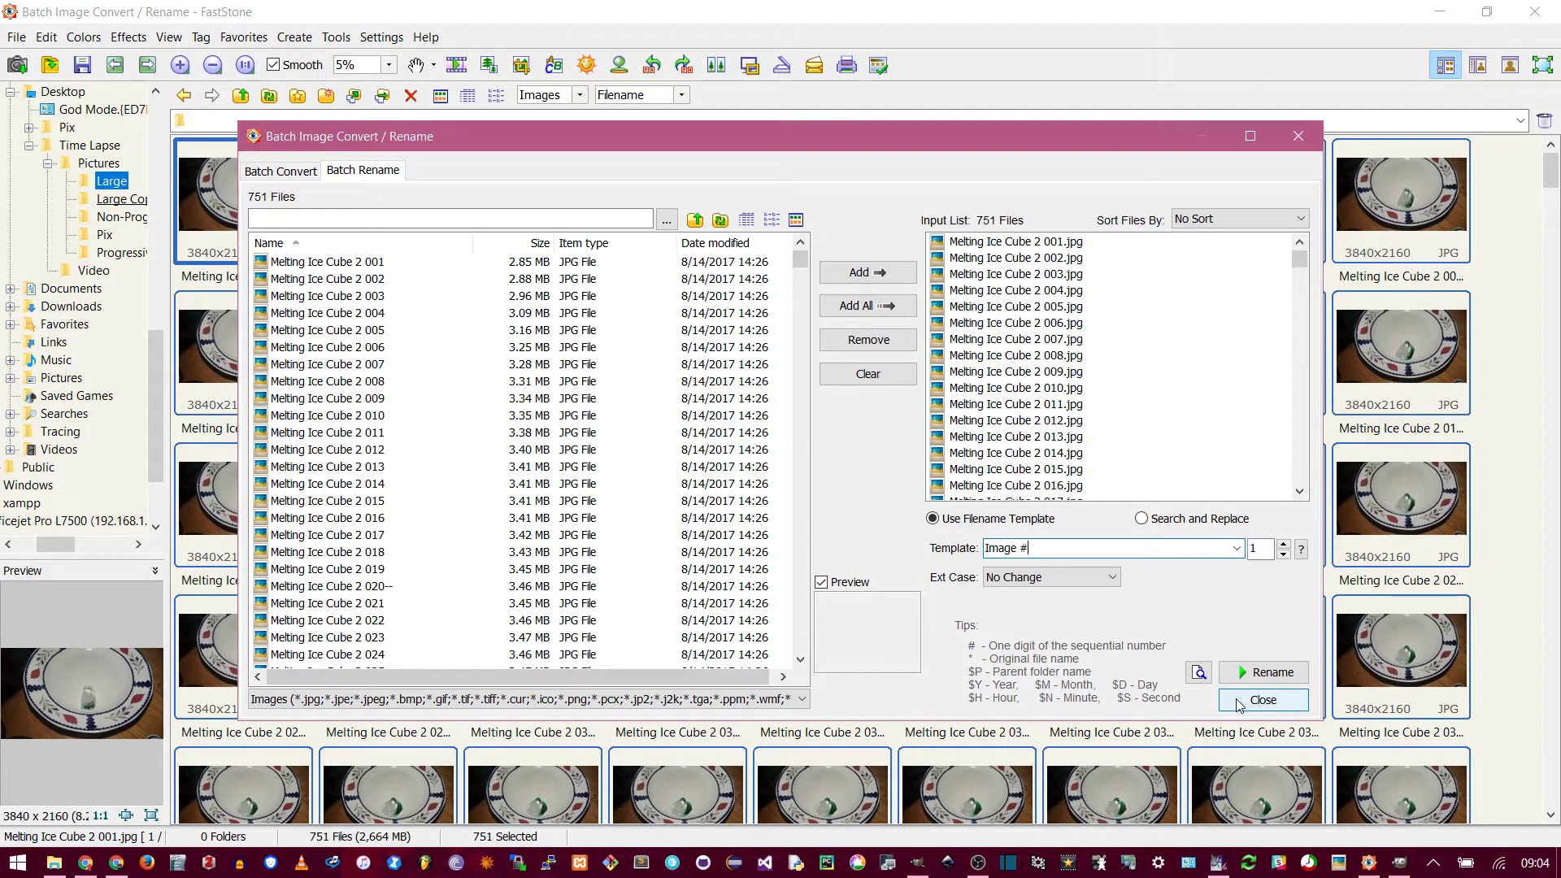
{"action": "left_click", "coordinate": [1198, 673]}
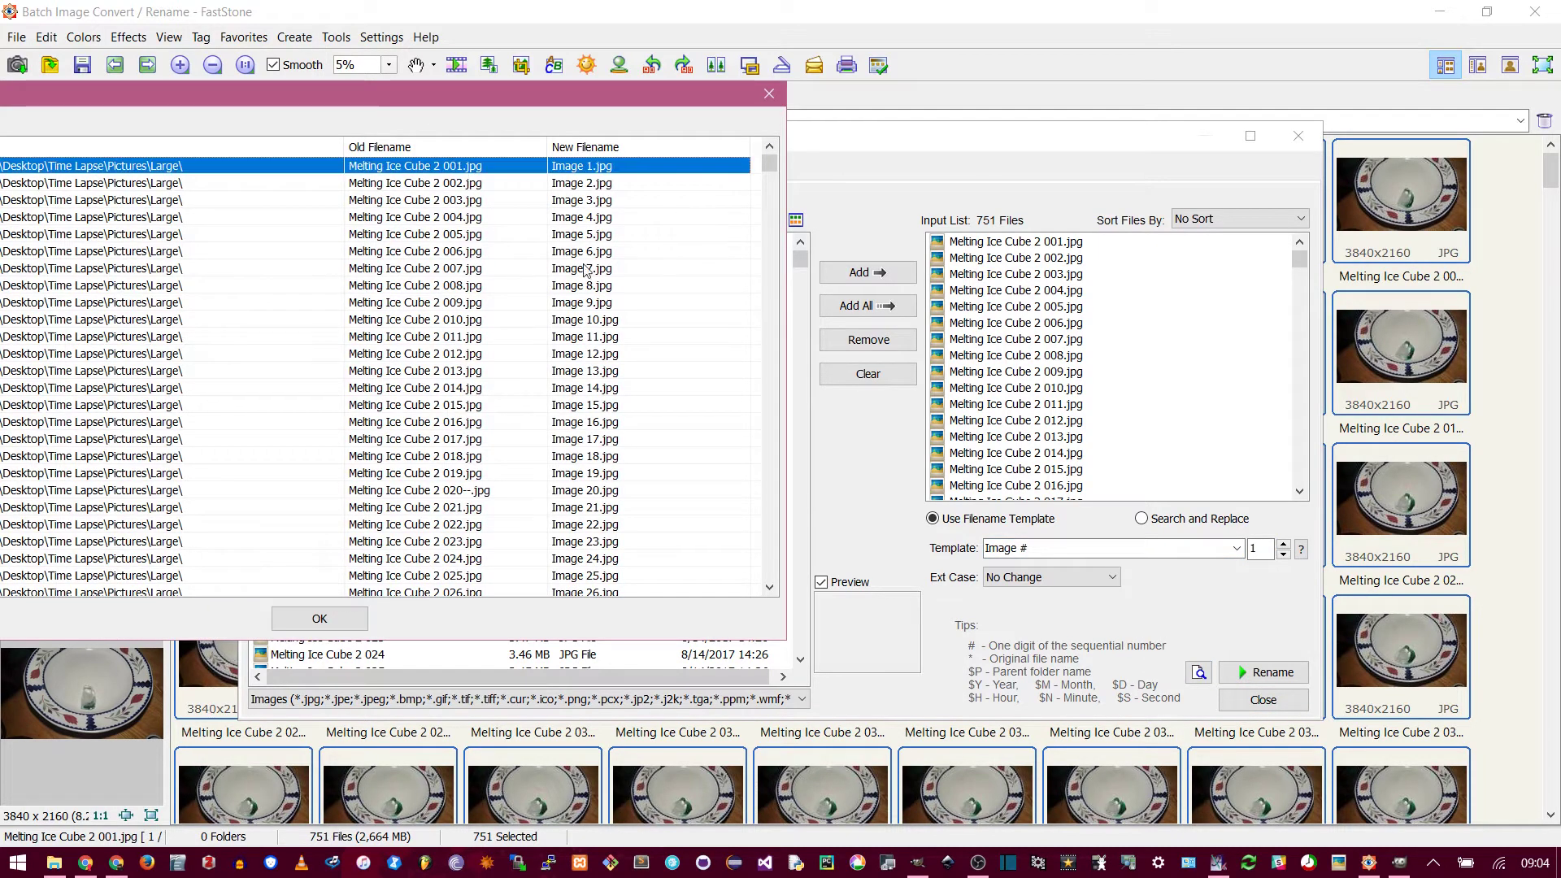
Check the previewed name for photo 2 020--, then rename all 751 files.
{"action": "scroll", "coordinate": [569, 350], "scroll_direction": "down", "scroll_amount": 20}
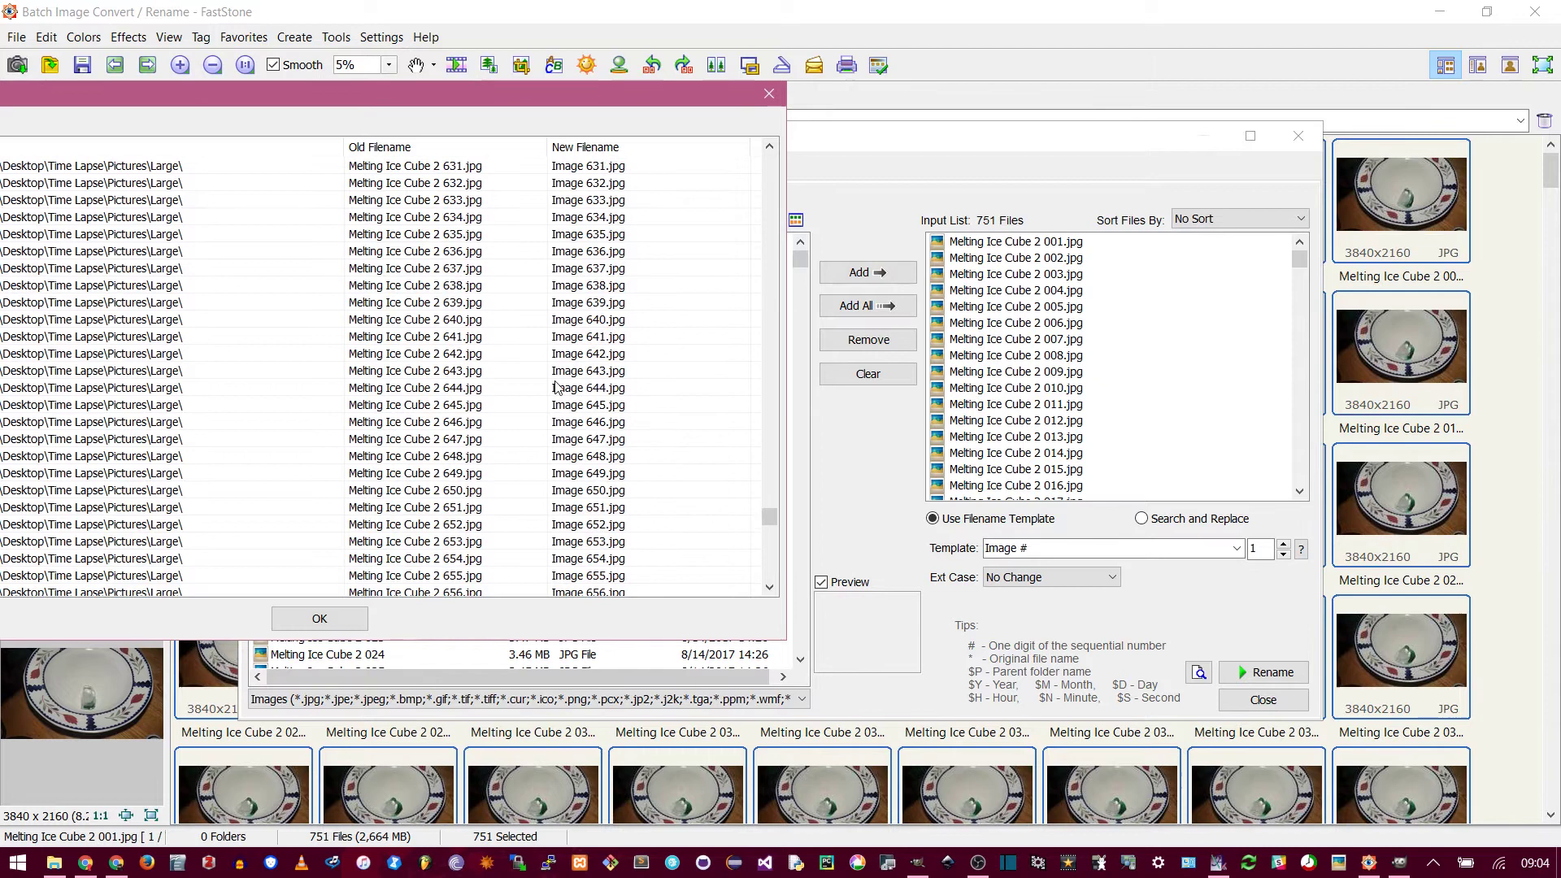
{"action": "scroll", "coordinate": [548, 370], "scroll_direction": "up", "scroll_amount": 20}
{"action": "left_click", "coordinate": [498, 490]}
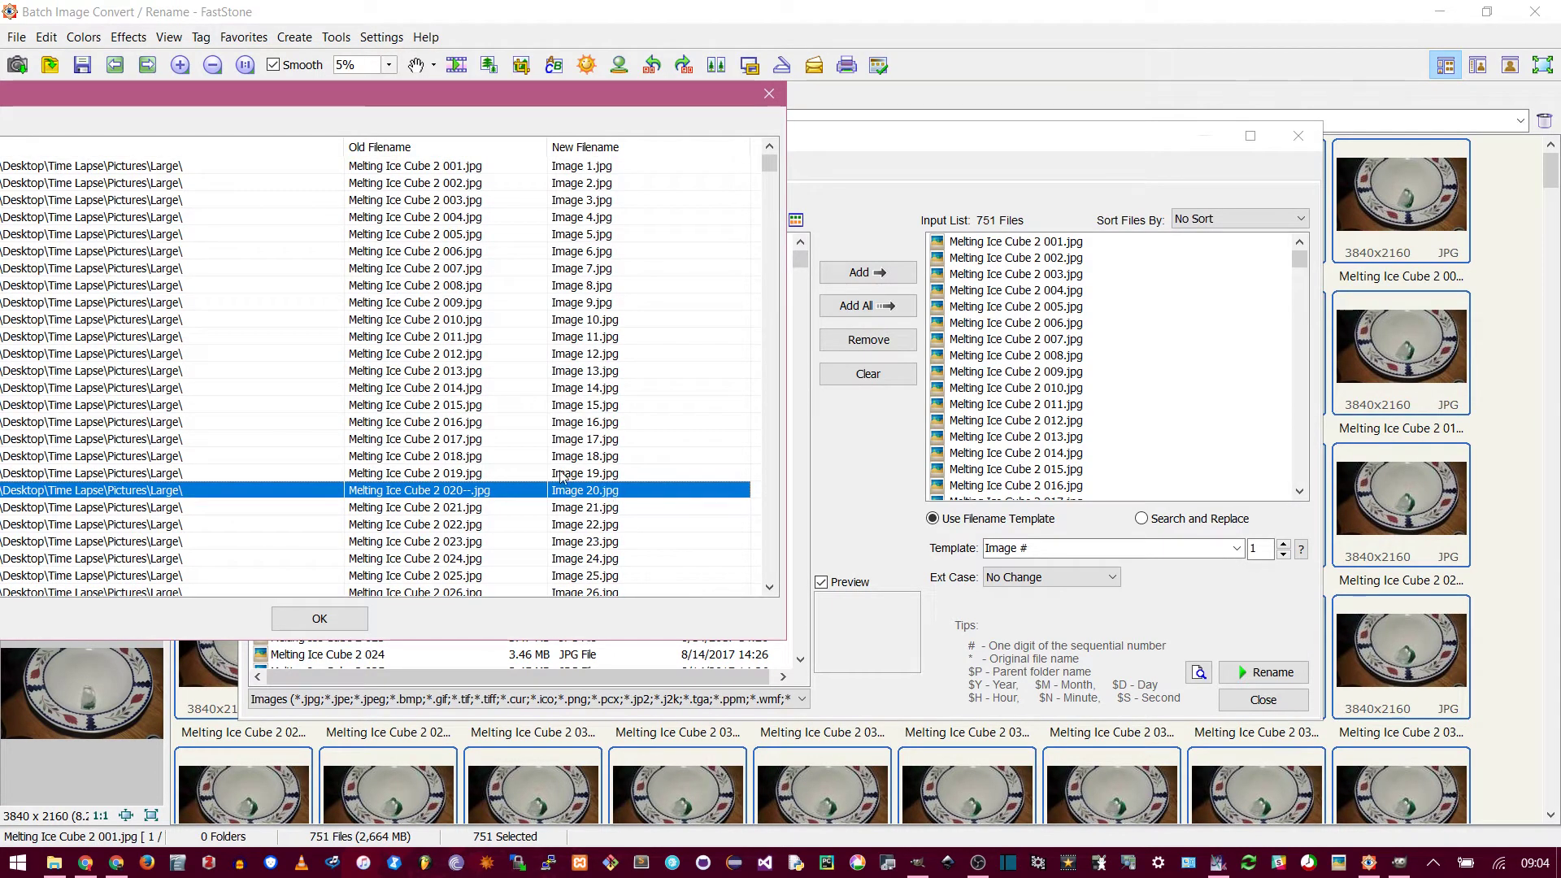
{"action": "left_click", "coordinate": [344, 621]}
{"action": "left_click", "coordinate": [1227, 673]}
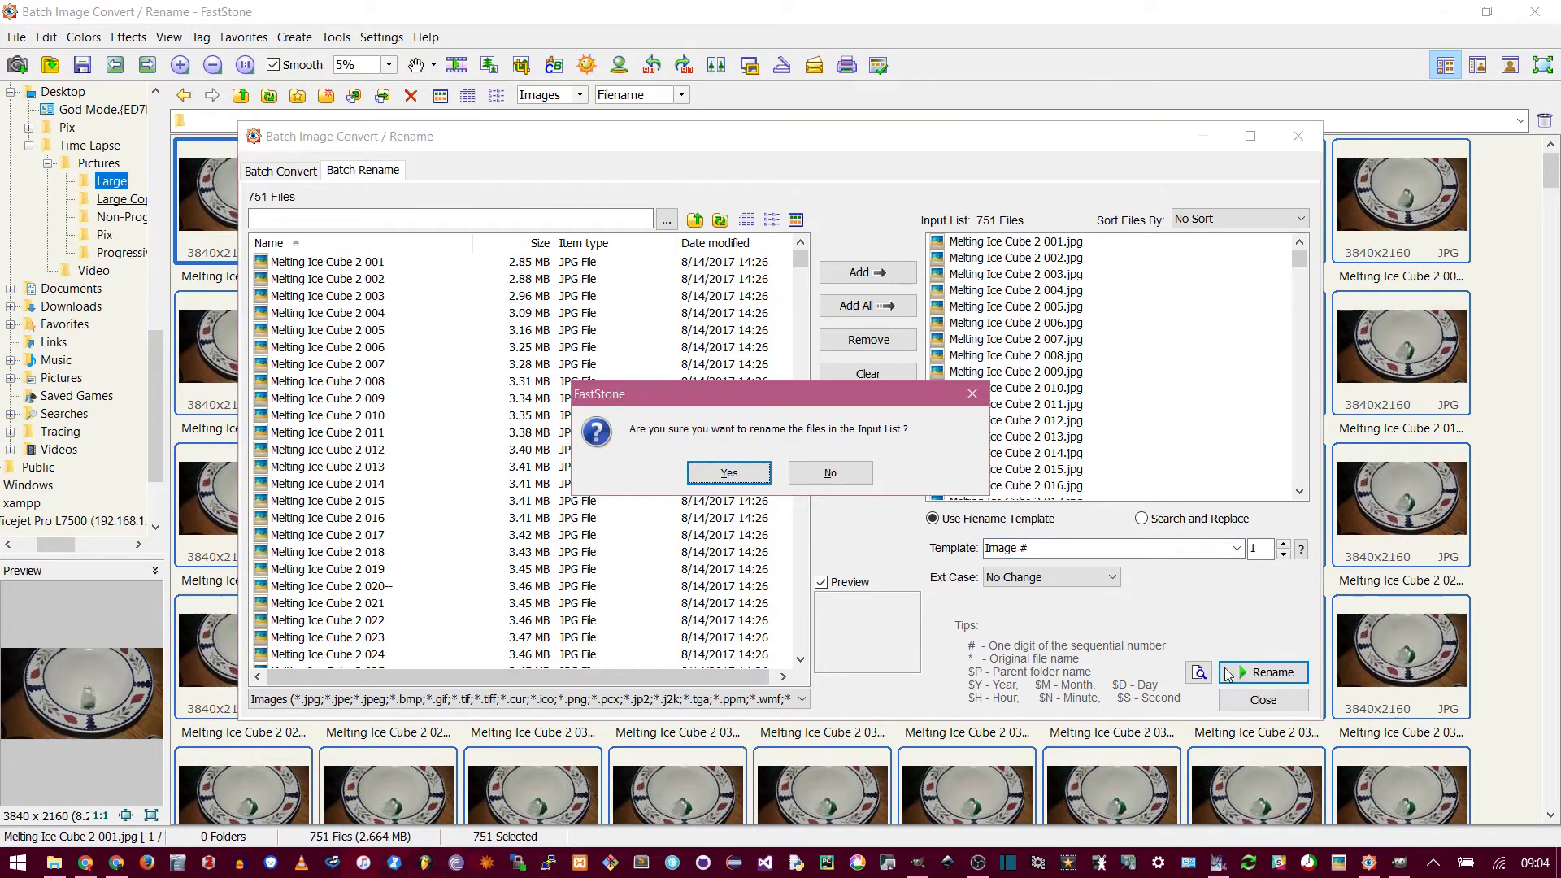
{"action": "left_click", "coordinate": [706, 474]}
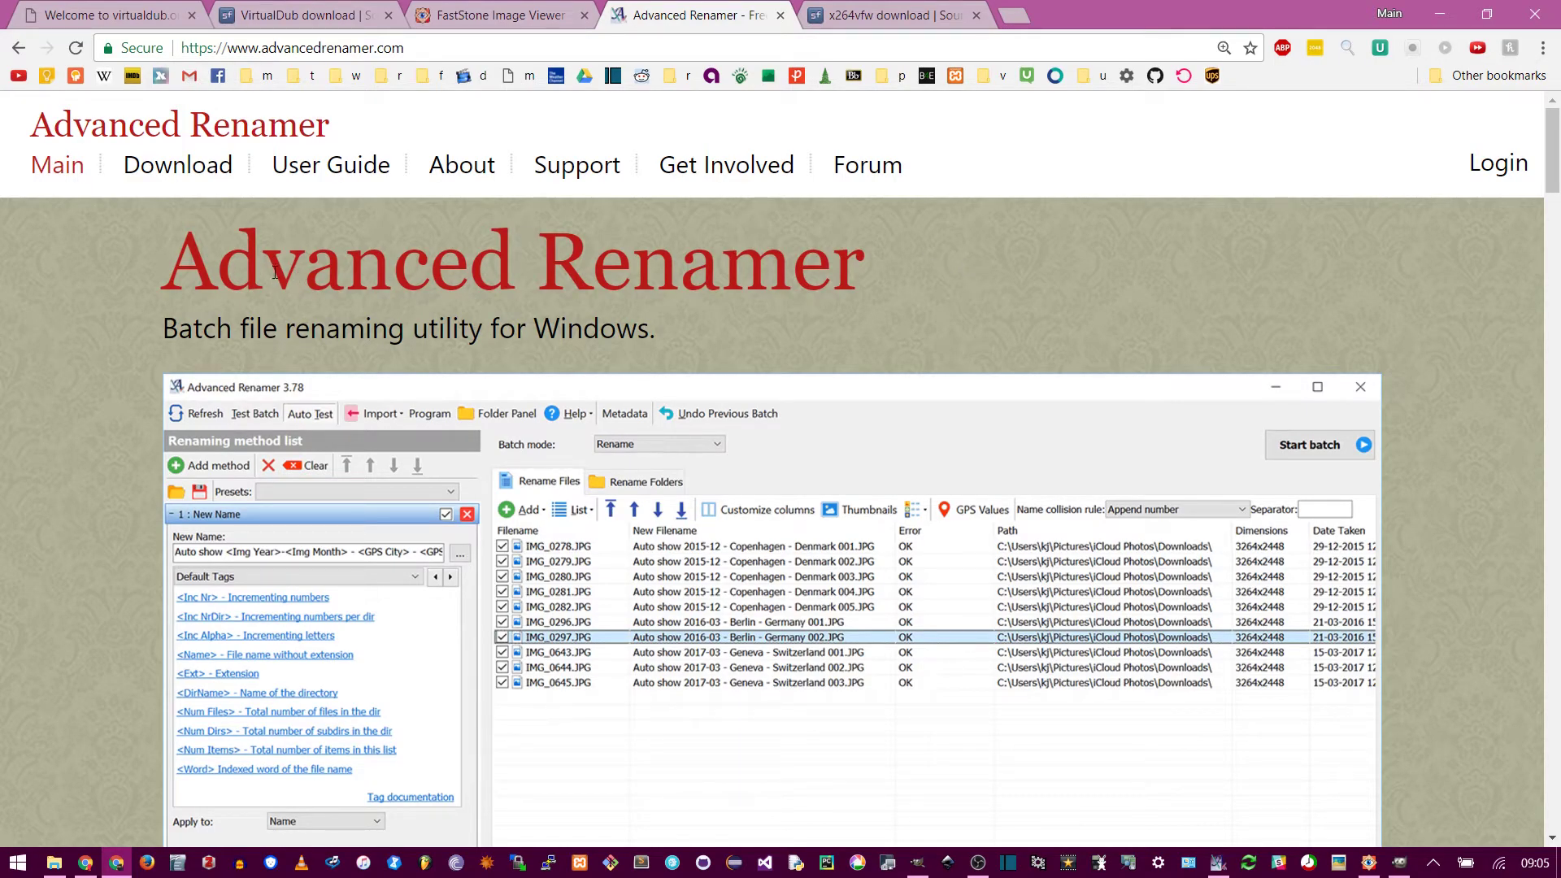
Add all 751 images from the Large folder to Advanced Renamer's file list.
{"action": "left_click", "coordinate": [1248, 868]}
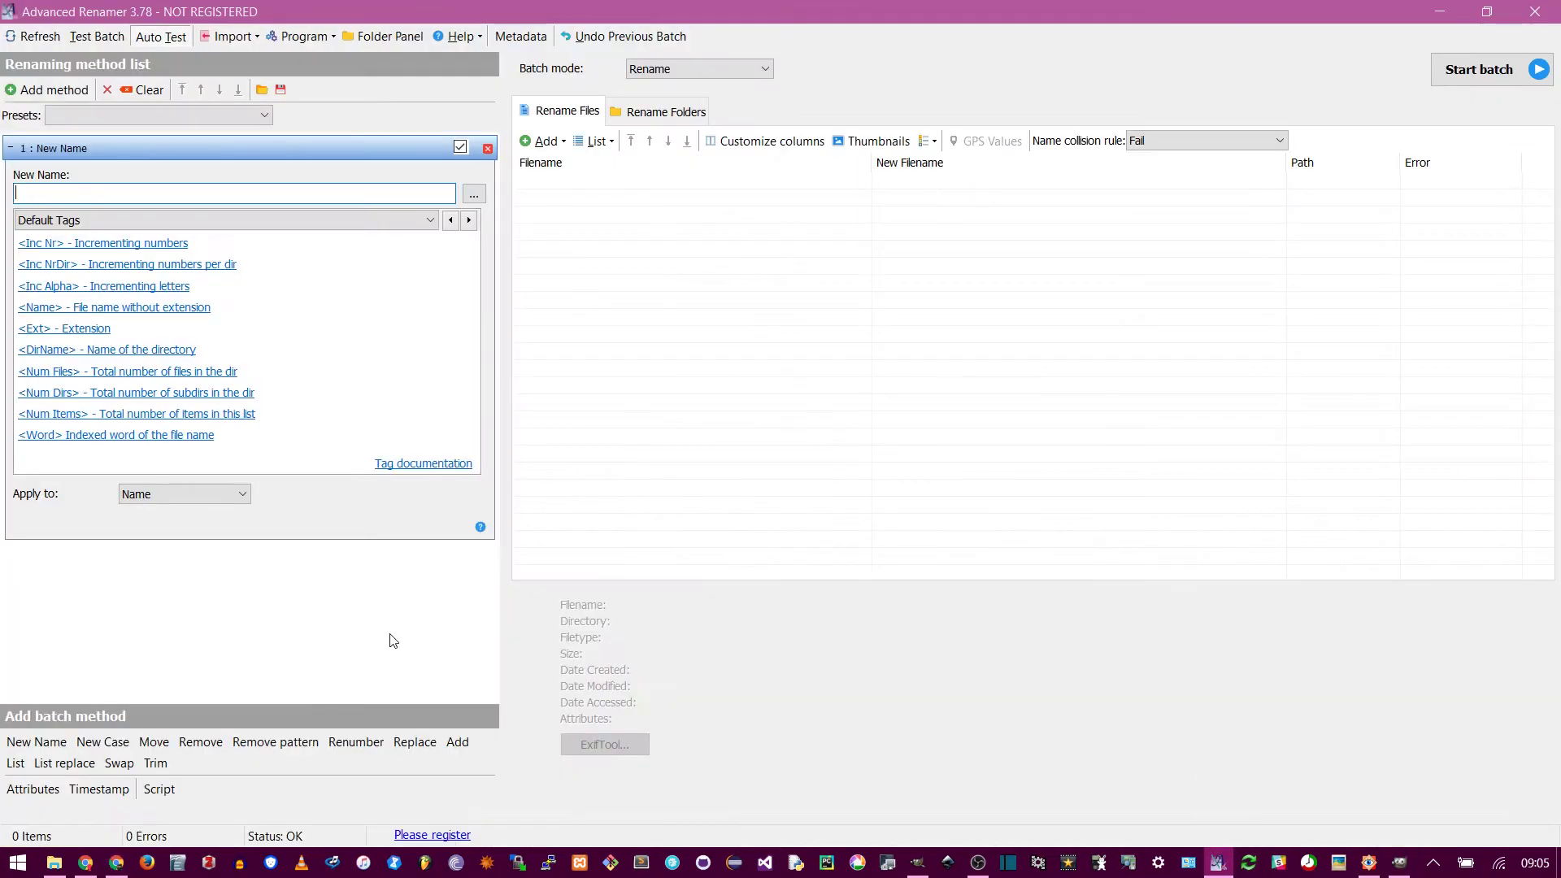
{"action": "mouse_move", "coordinate": [54, 862]}
{"action": "left_click", "coordinate": [106, 764]}
{"action": "key", "text": "ctrl+a"}
{"action": "left_click_drag", "start_coordinate": [258, 161], "coordinate": [959, 331]}
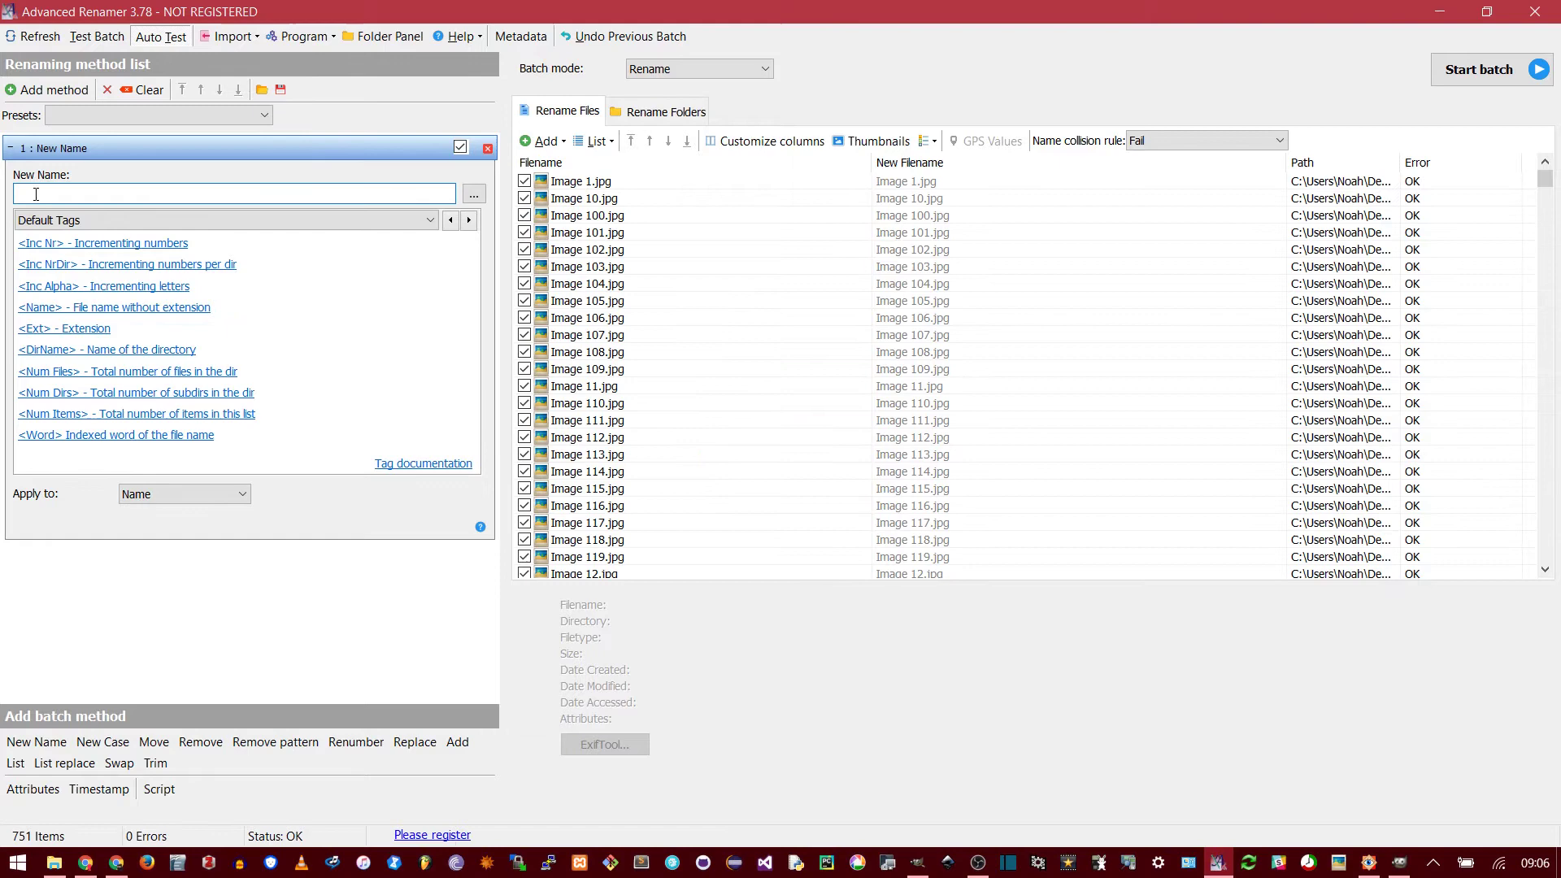
Add the <Inc Nr> tag to the new name and run the batch rename.
{"action": "left_click", "coordinate": [131, 244]}
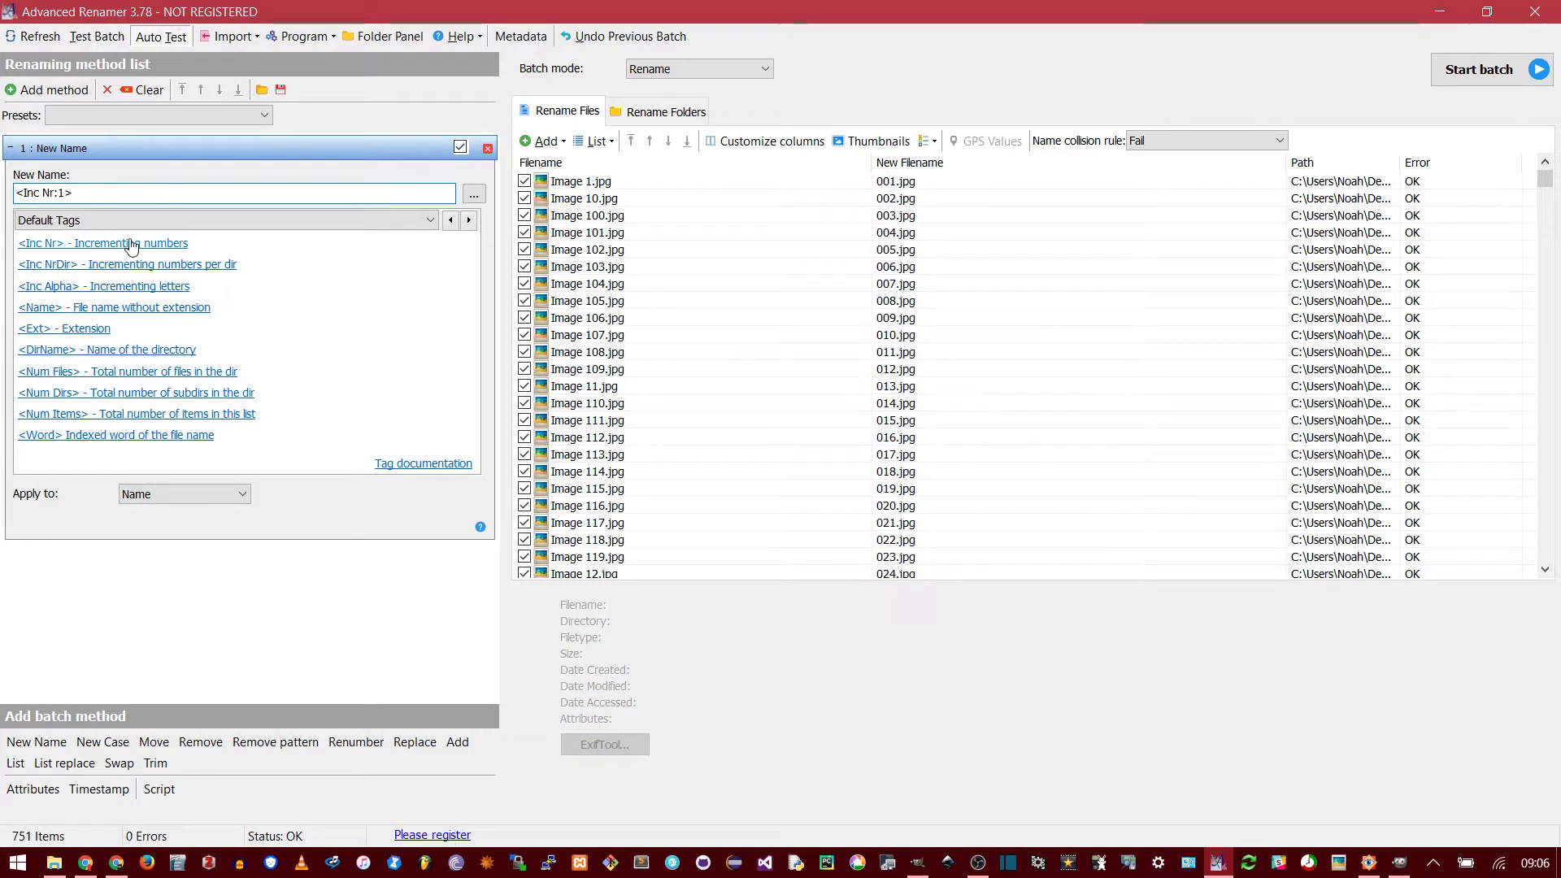
{"action": "left_click", "coordinate": [603, 182]}
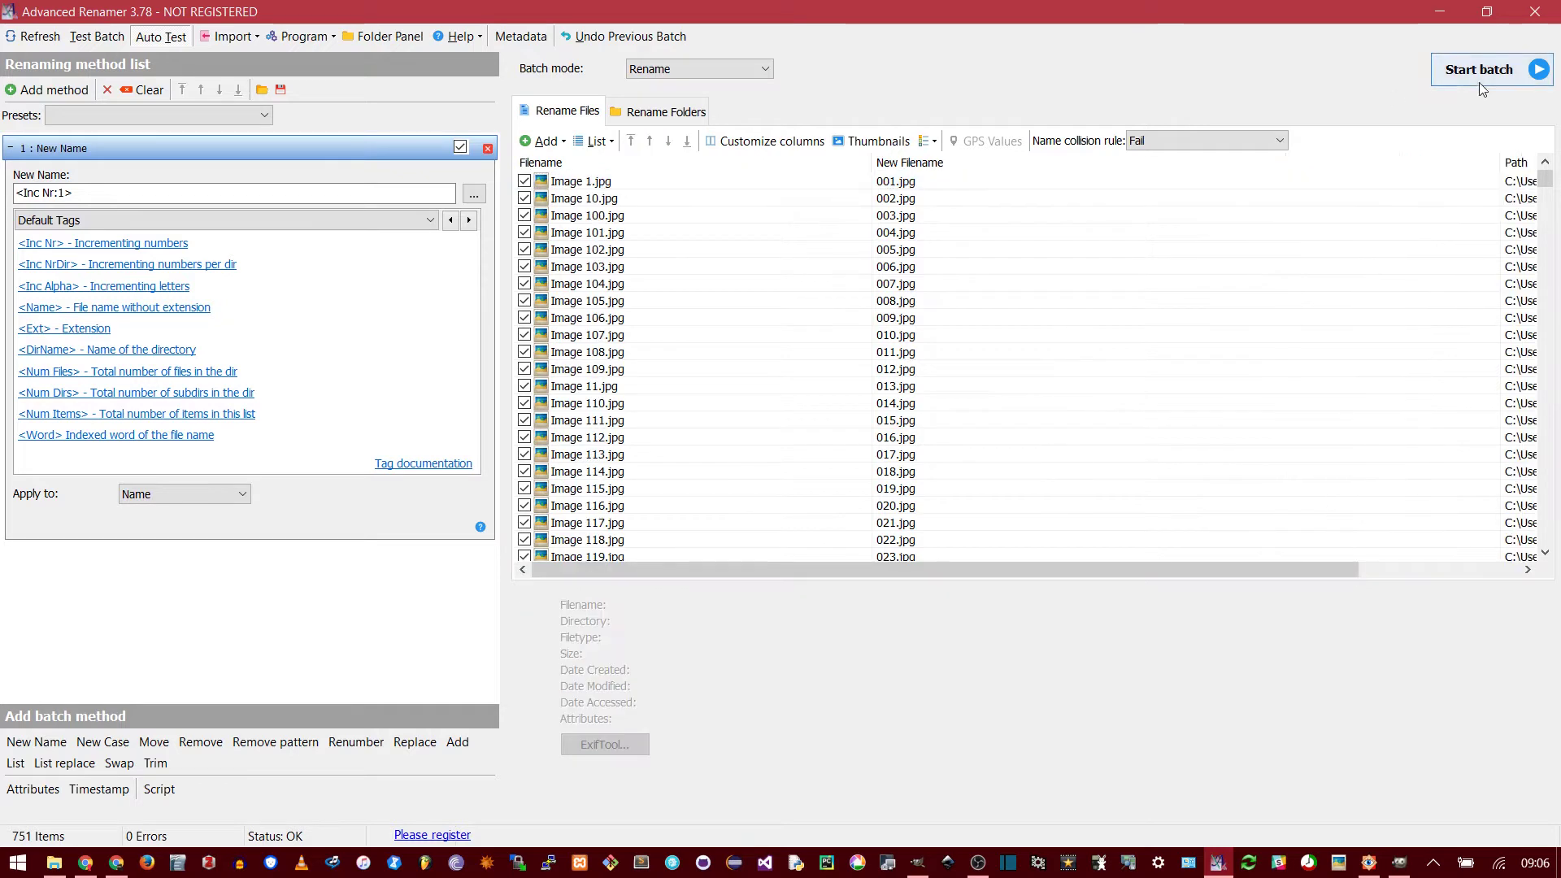
{"action": "left_click", "coordinate": [1480, 72]}
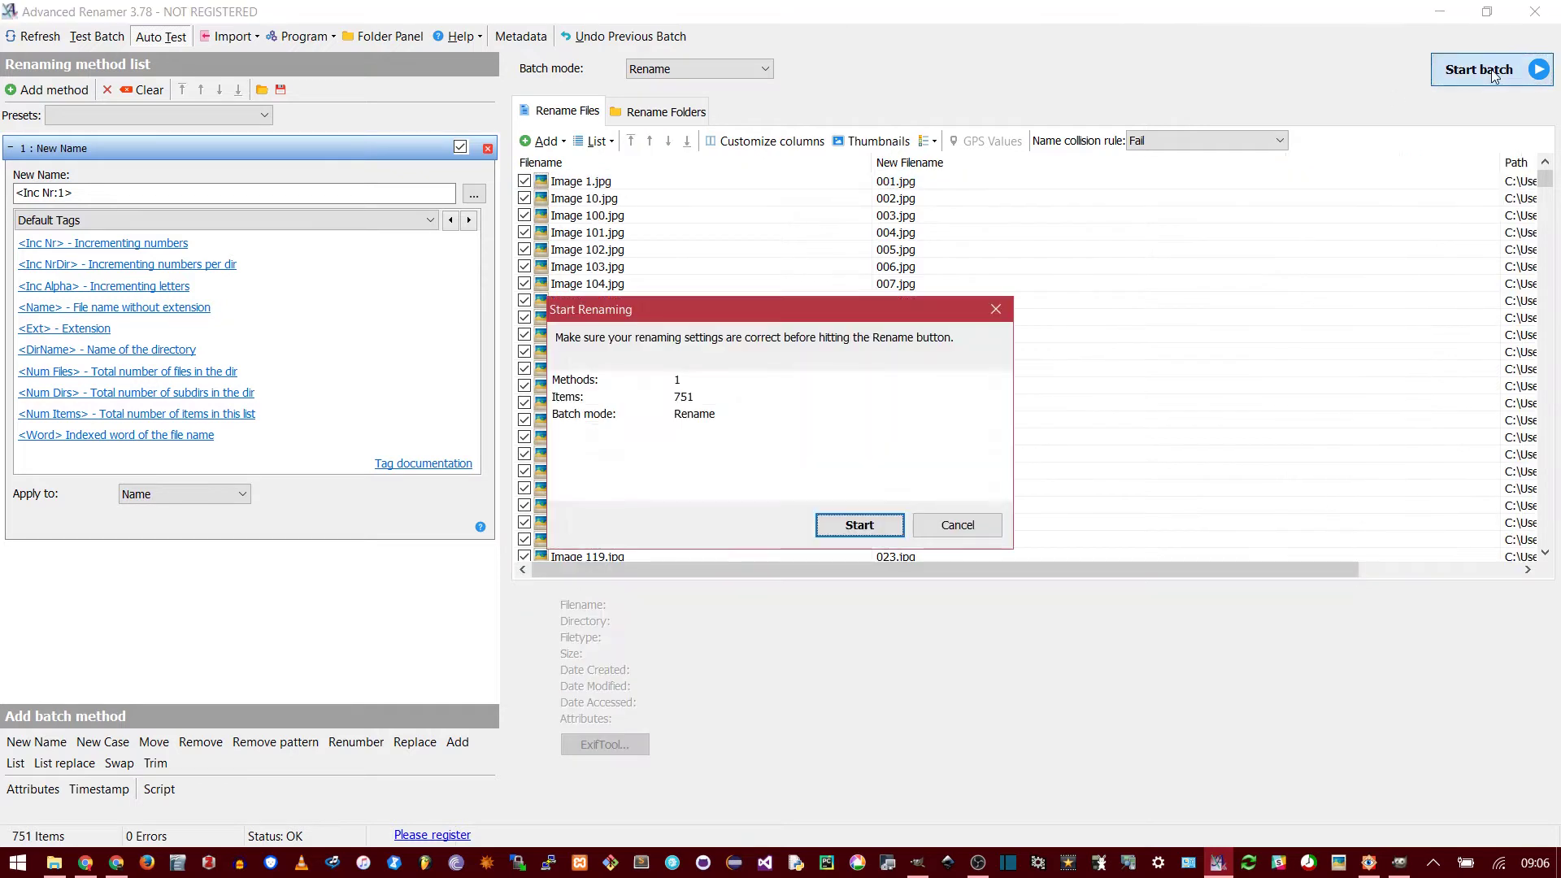
{"action": "left_click", "coordinate": [859, 524]}
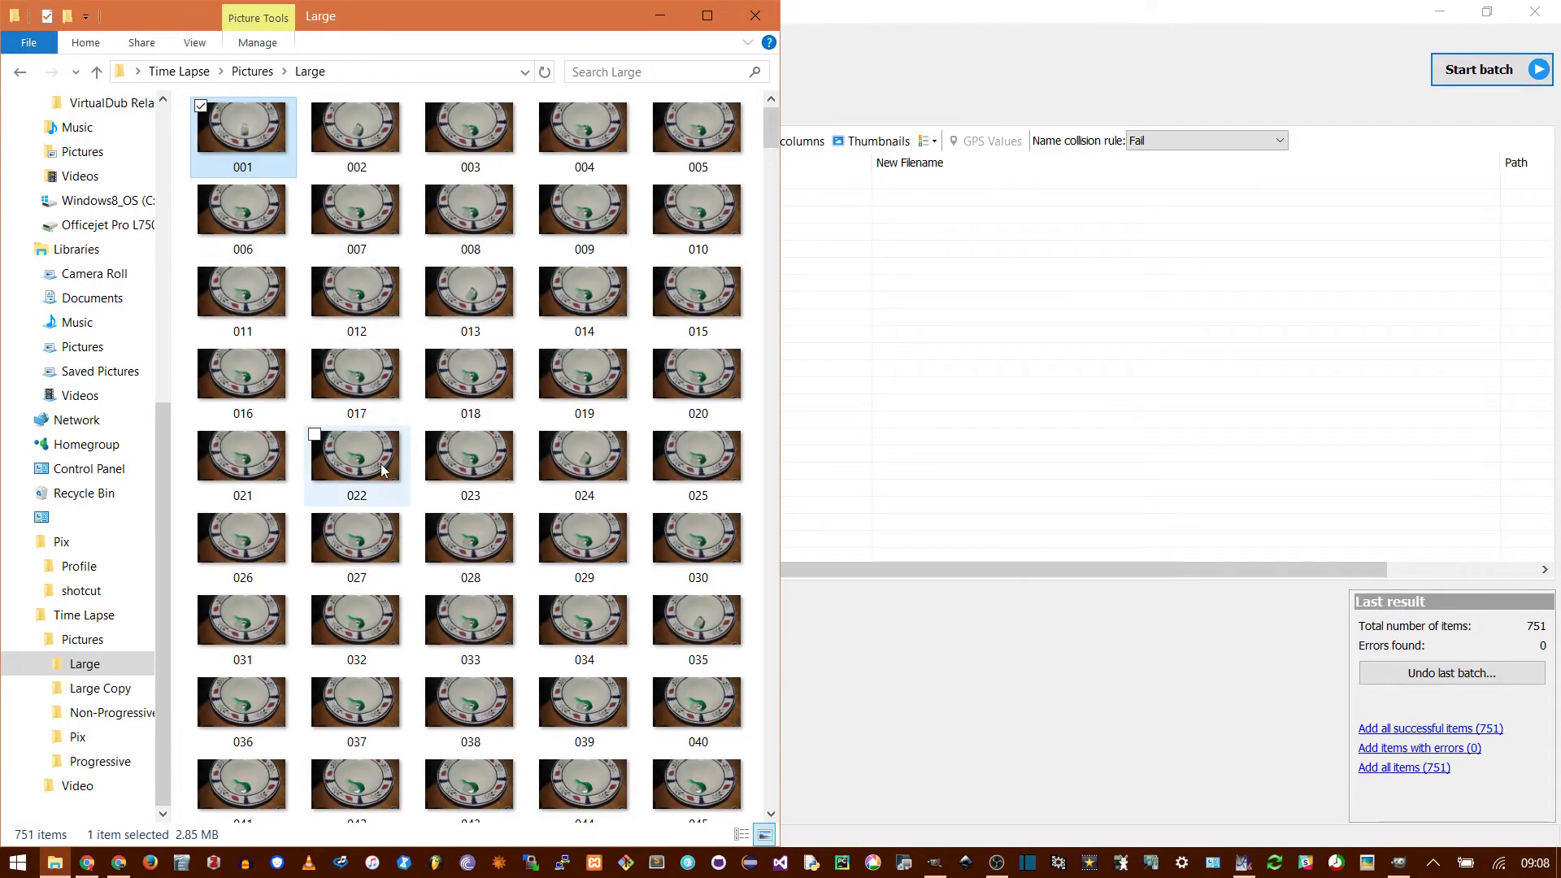
Jump to the end of the Large folder to confirm the last image is 751.
{"action": "key", "text": "End"}
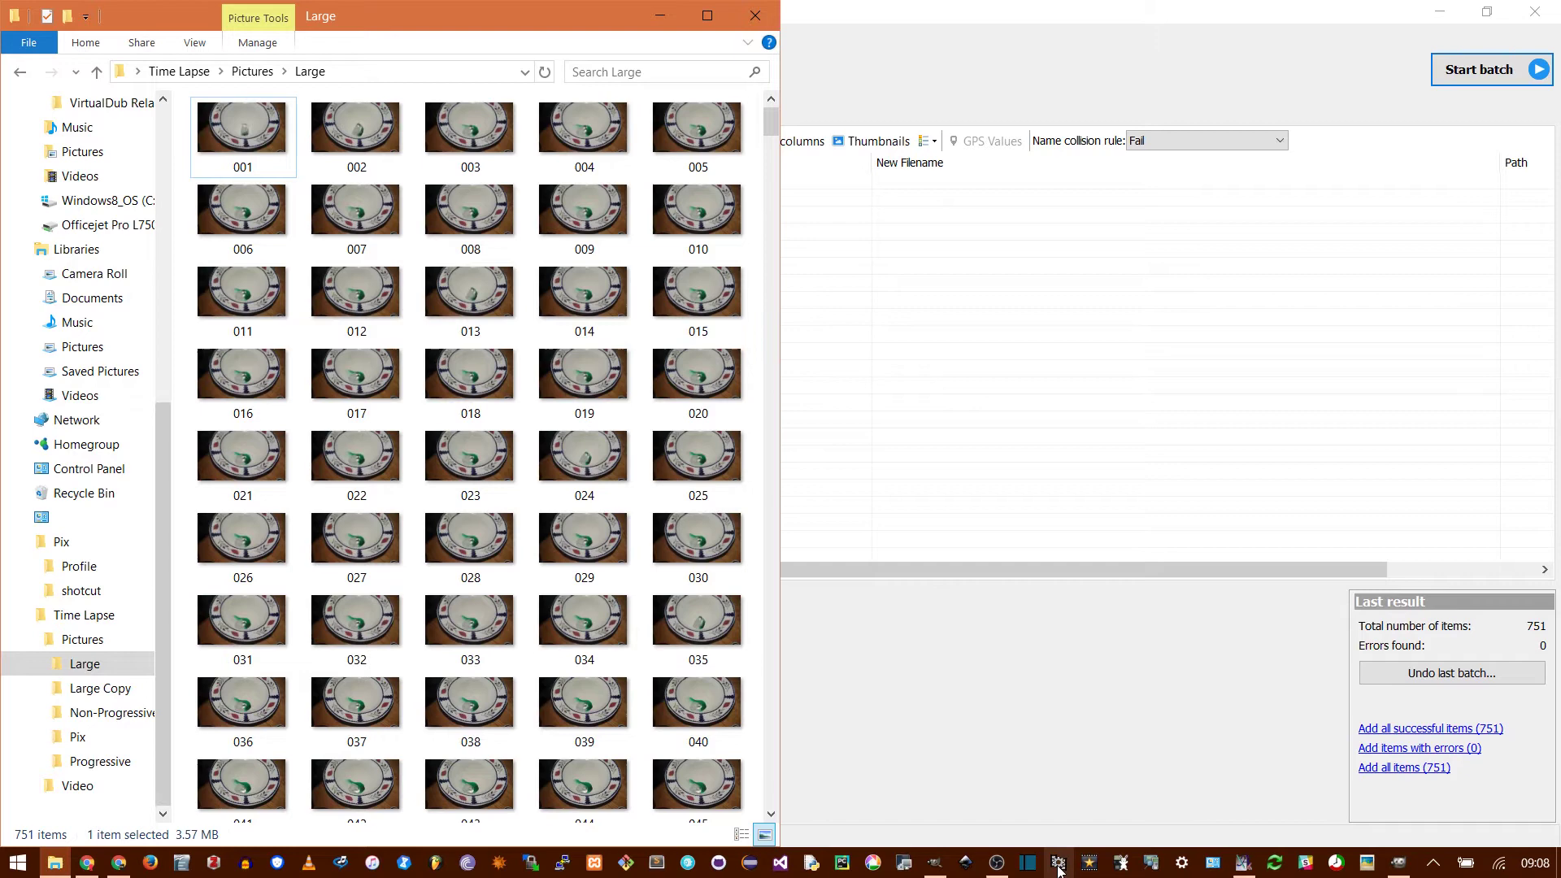
Open 001 from the Large folder in VirtualDub as the start of the sequence.
{"action": "left_click", "coordinate": [1058, 864]}
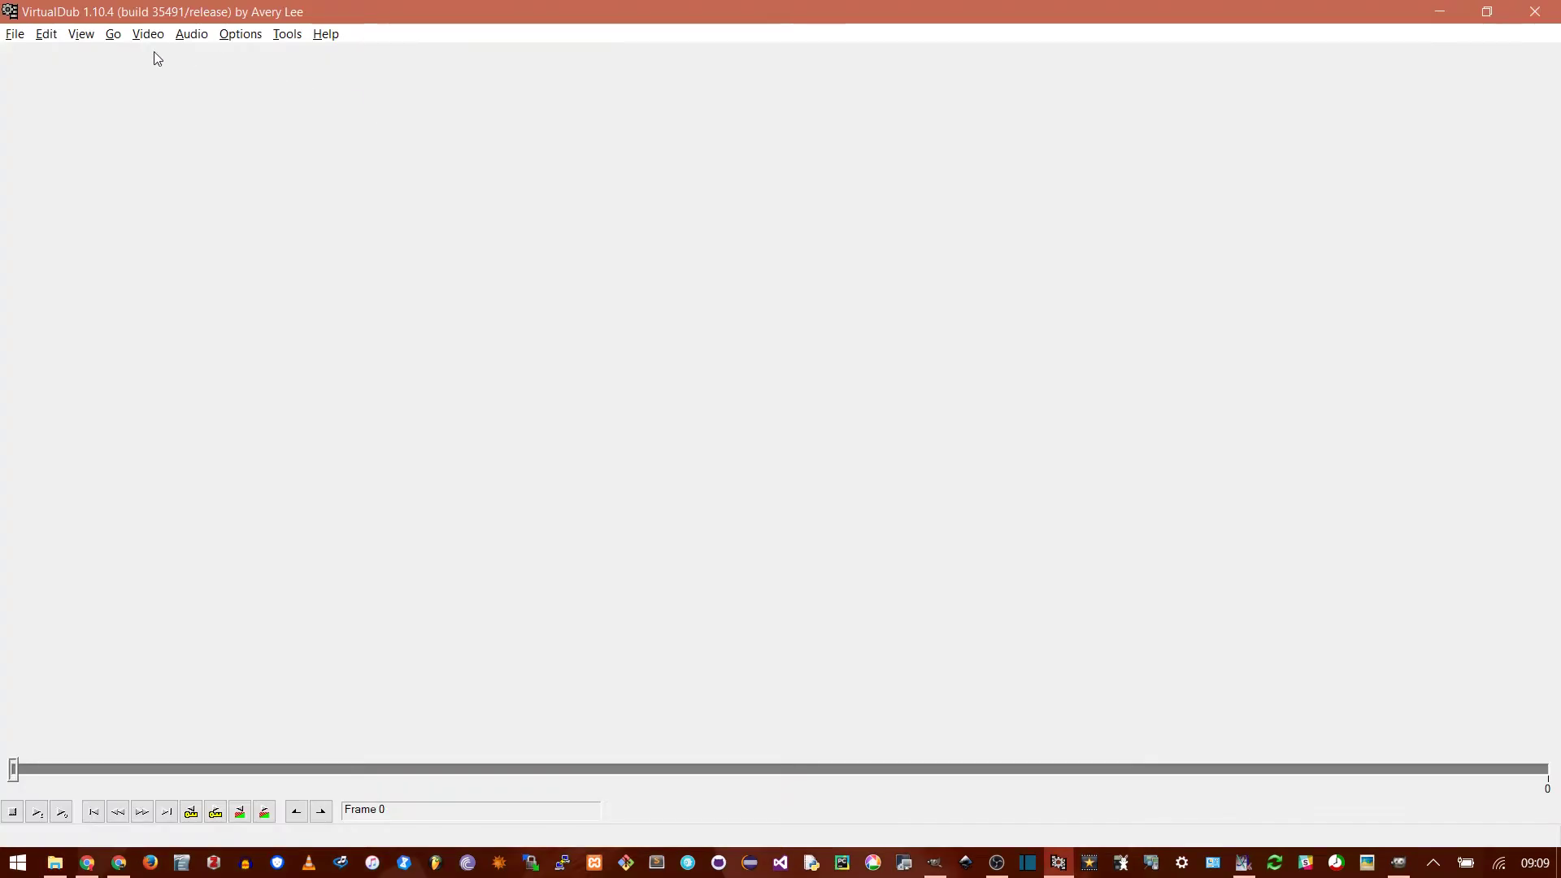
{"action": "left_click", "coordinate": [15, 33]}
{"action": "left_click", "coordinate": [75, 55]}
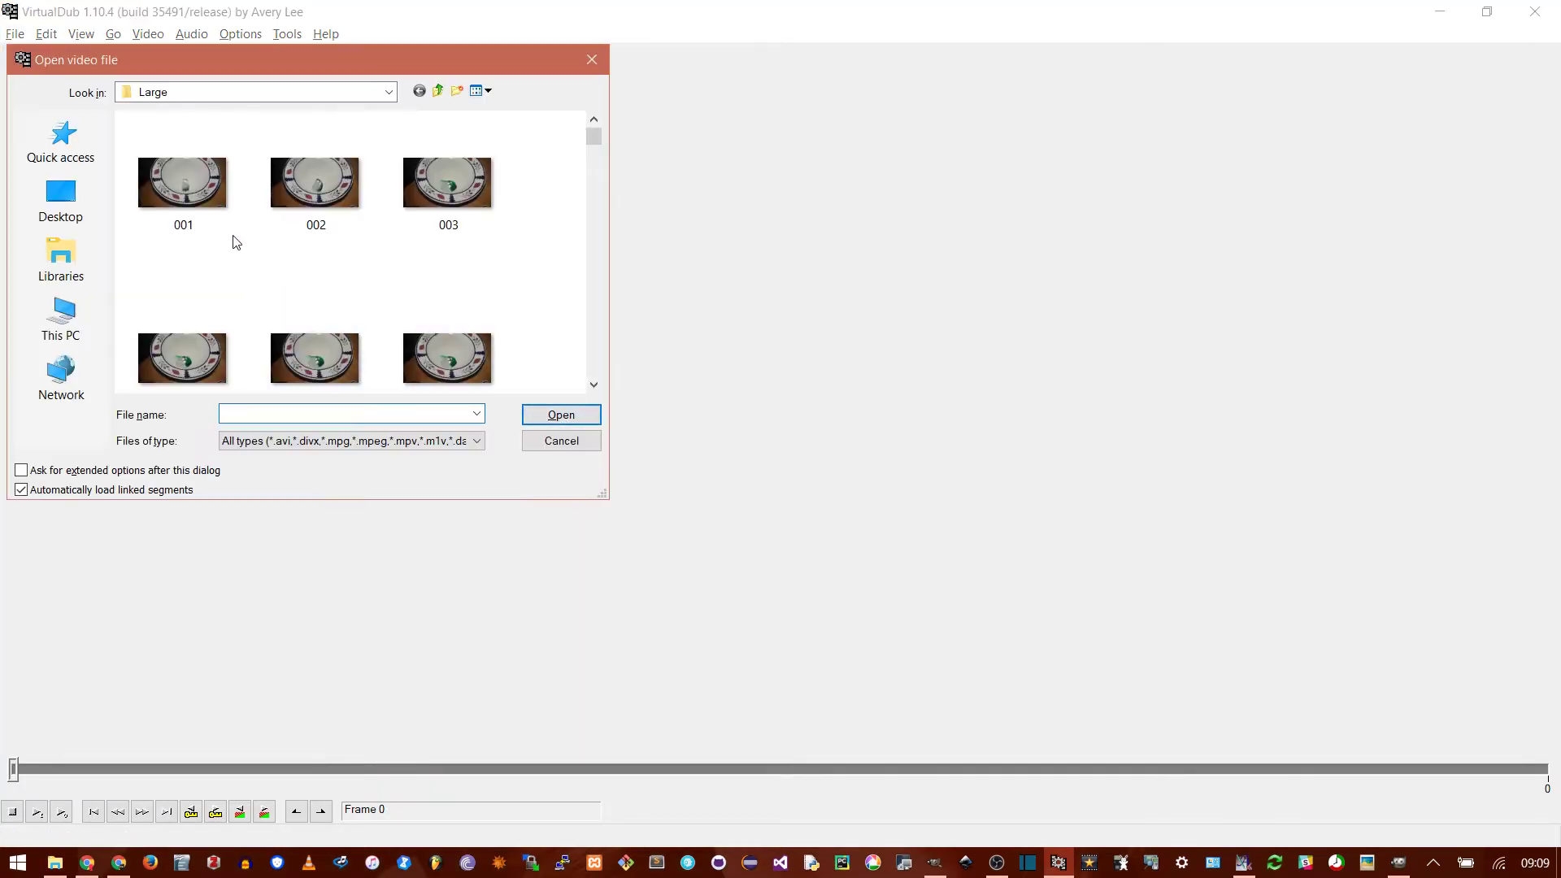
{"action": "left_click", "coordinate": [589, 422]}
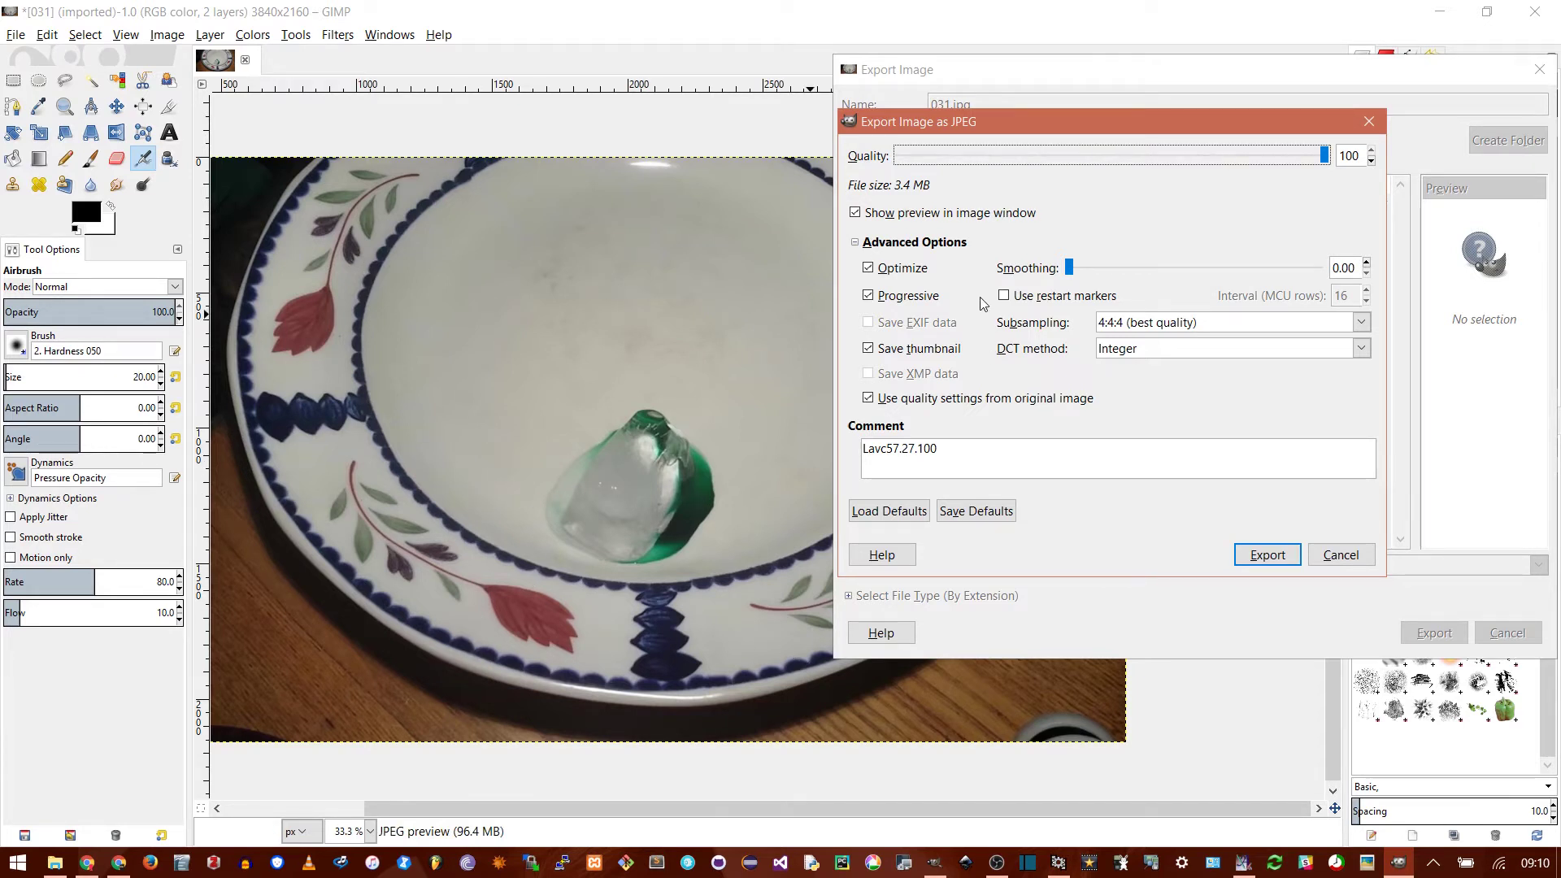
Uncheck Progressive in the JPEG export options and export image 031.
{"action": "left_click", "coordinate": [902, 297]}
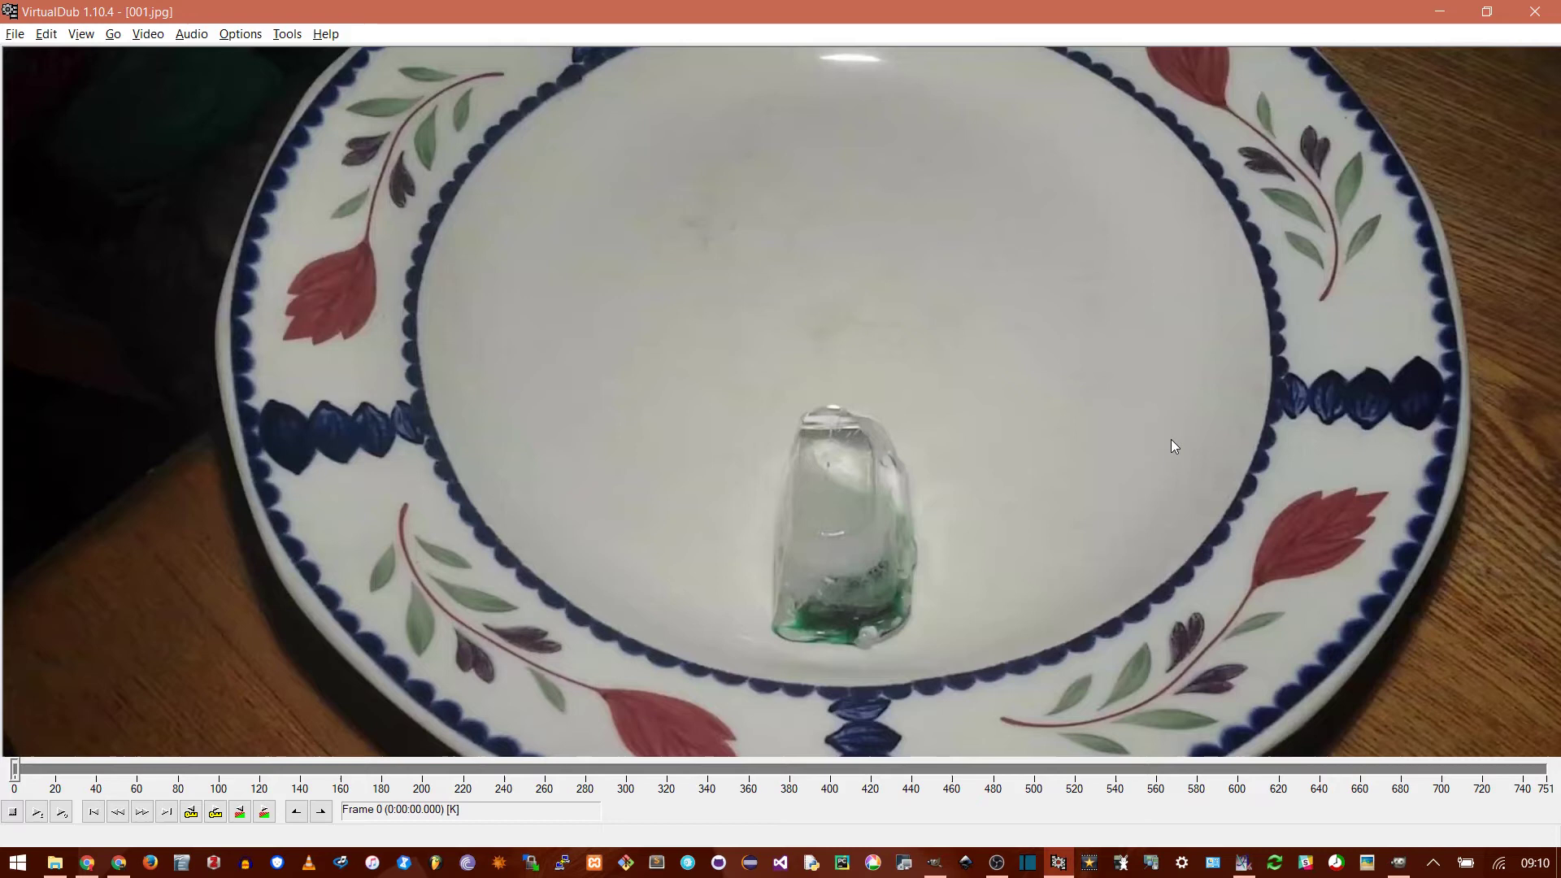
Copy 031.jpg from the Progressive folder into Large, replacing the existing 031.jpg.
{"action": "key", "text": "alt"}
{"action": "left_click", "coordinate": [54, 862]}
{"action": "left_click", "coordinate": [100, 761]}
{"action": "left_click", "coordinate": [250, 143]}
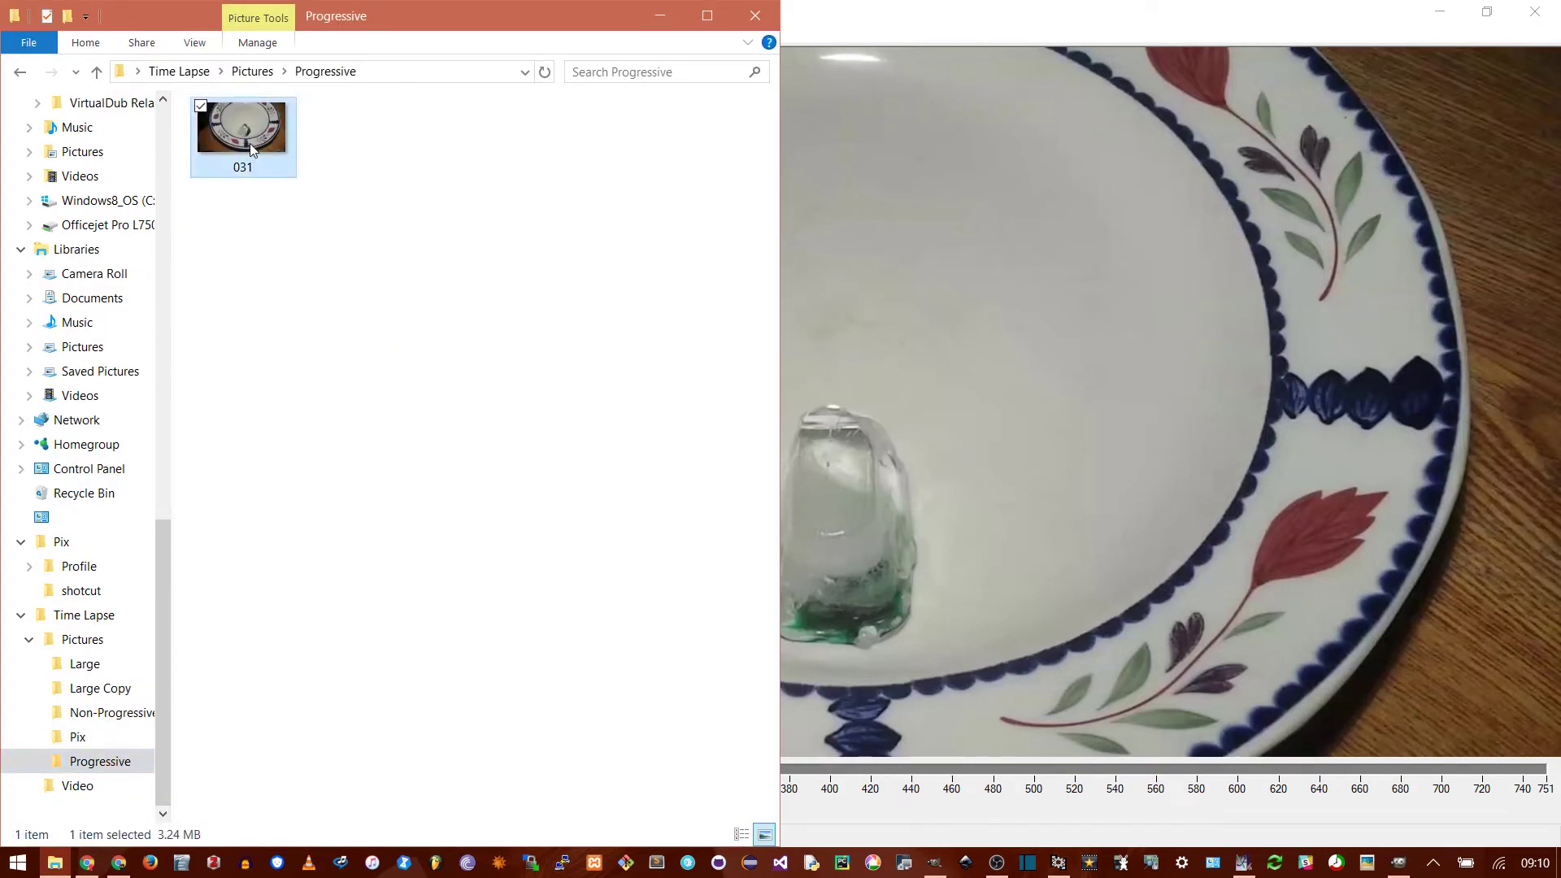
{"action": "left_click_drag", "start_coordinate": [246, 146], "coordinate": [84, 664]}
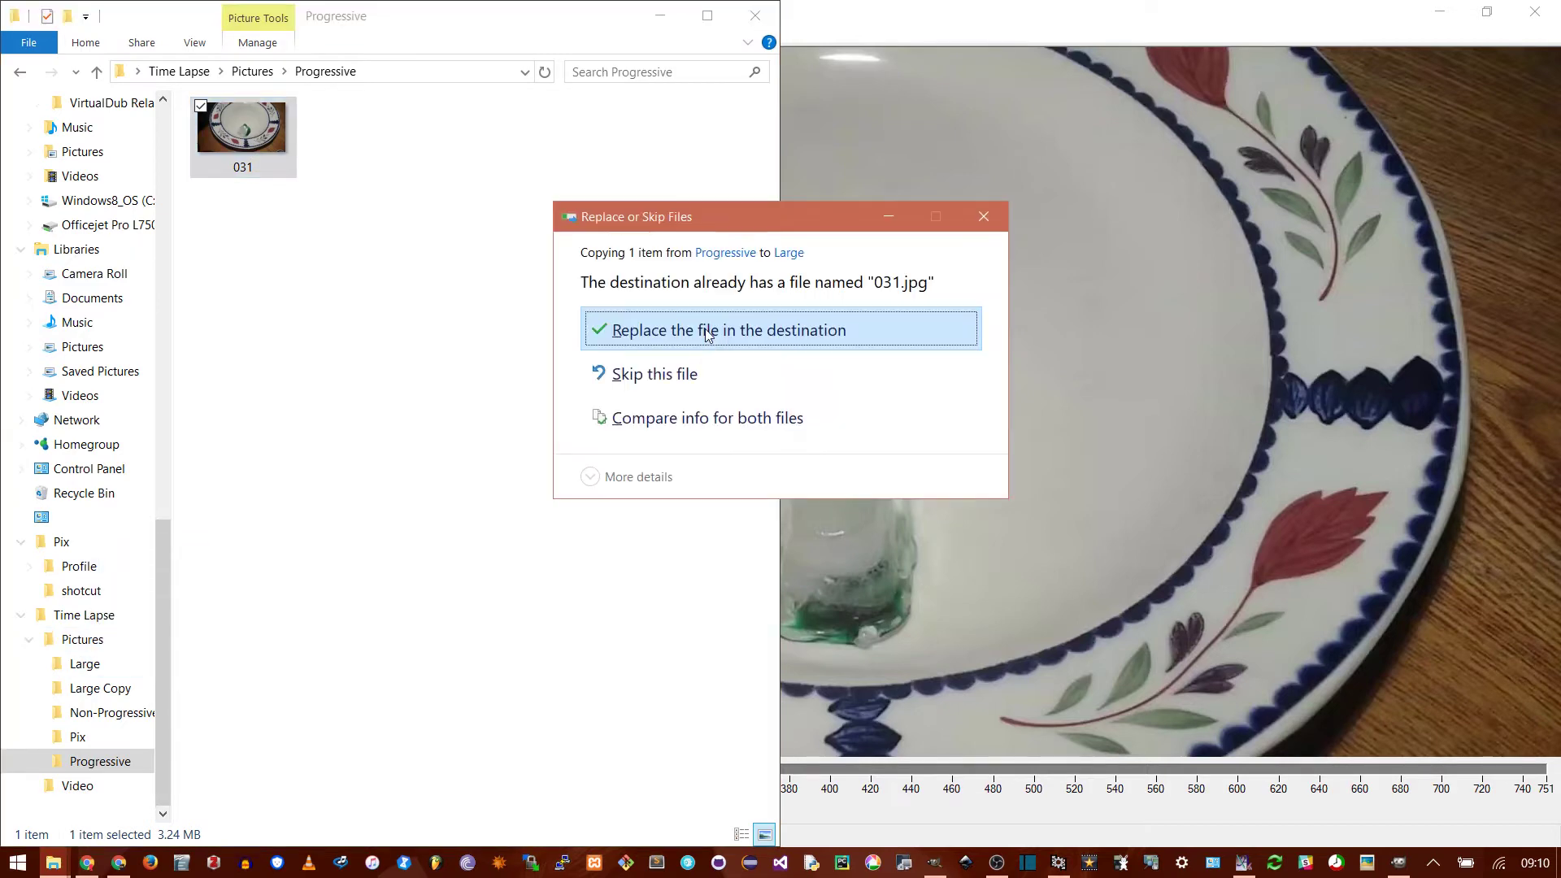
{"action": "left_click", "coordinate": [707, 334]}
{"action": "left_click", "coordinate": [1141, 400]}
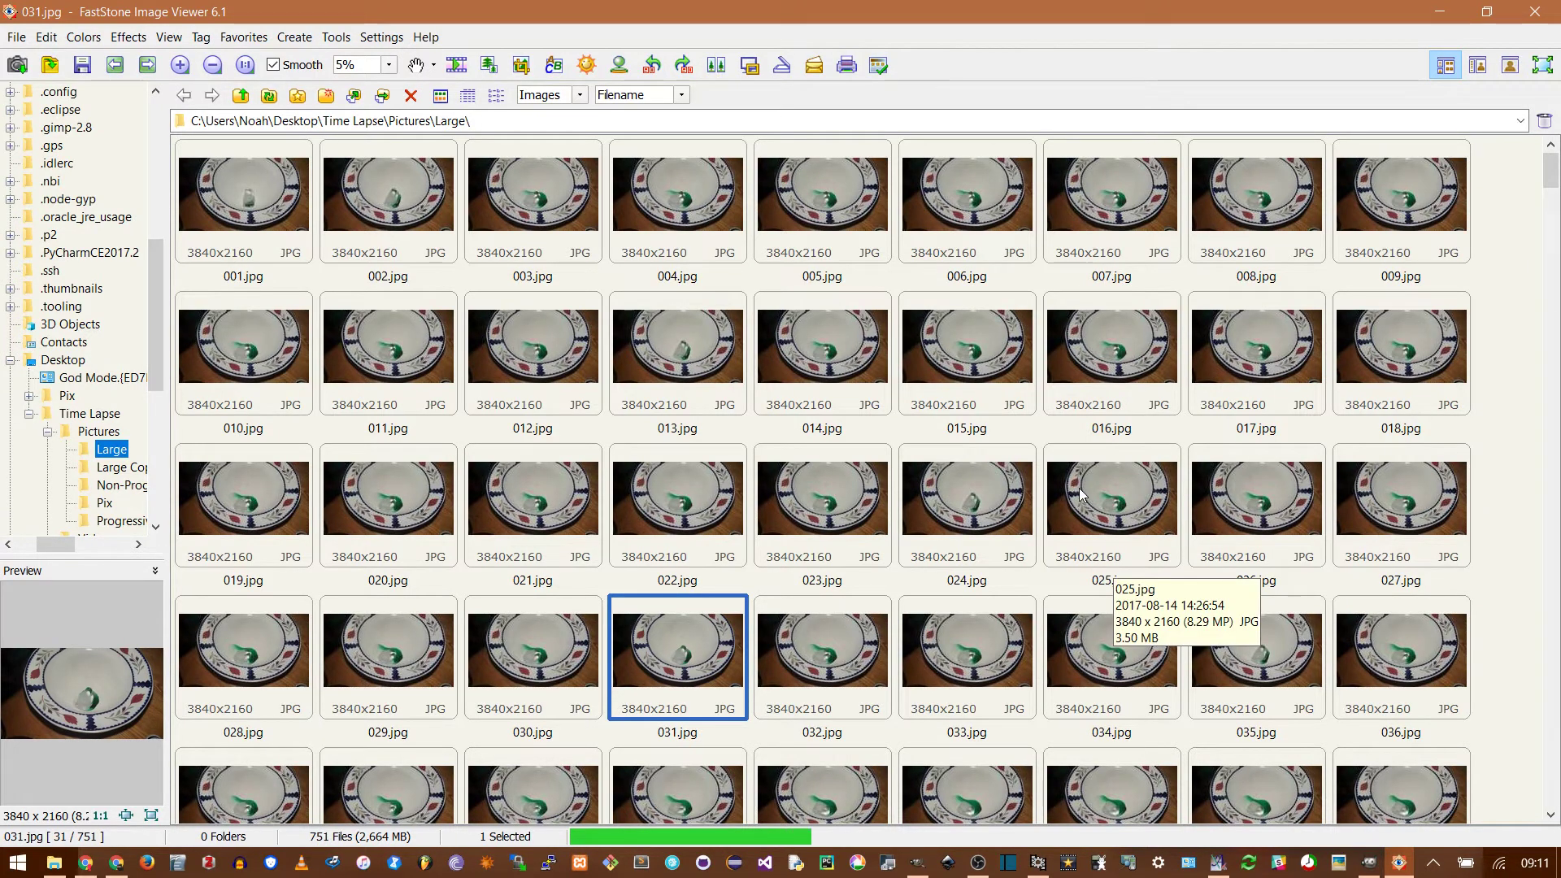
Select all 751 thumbnails and start Batch Convert Selected Images.
{"action": "left_click", "coordinate": [690, 647]}
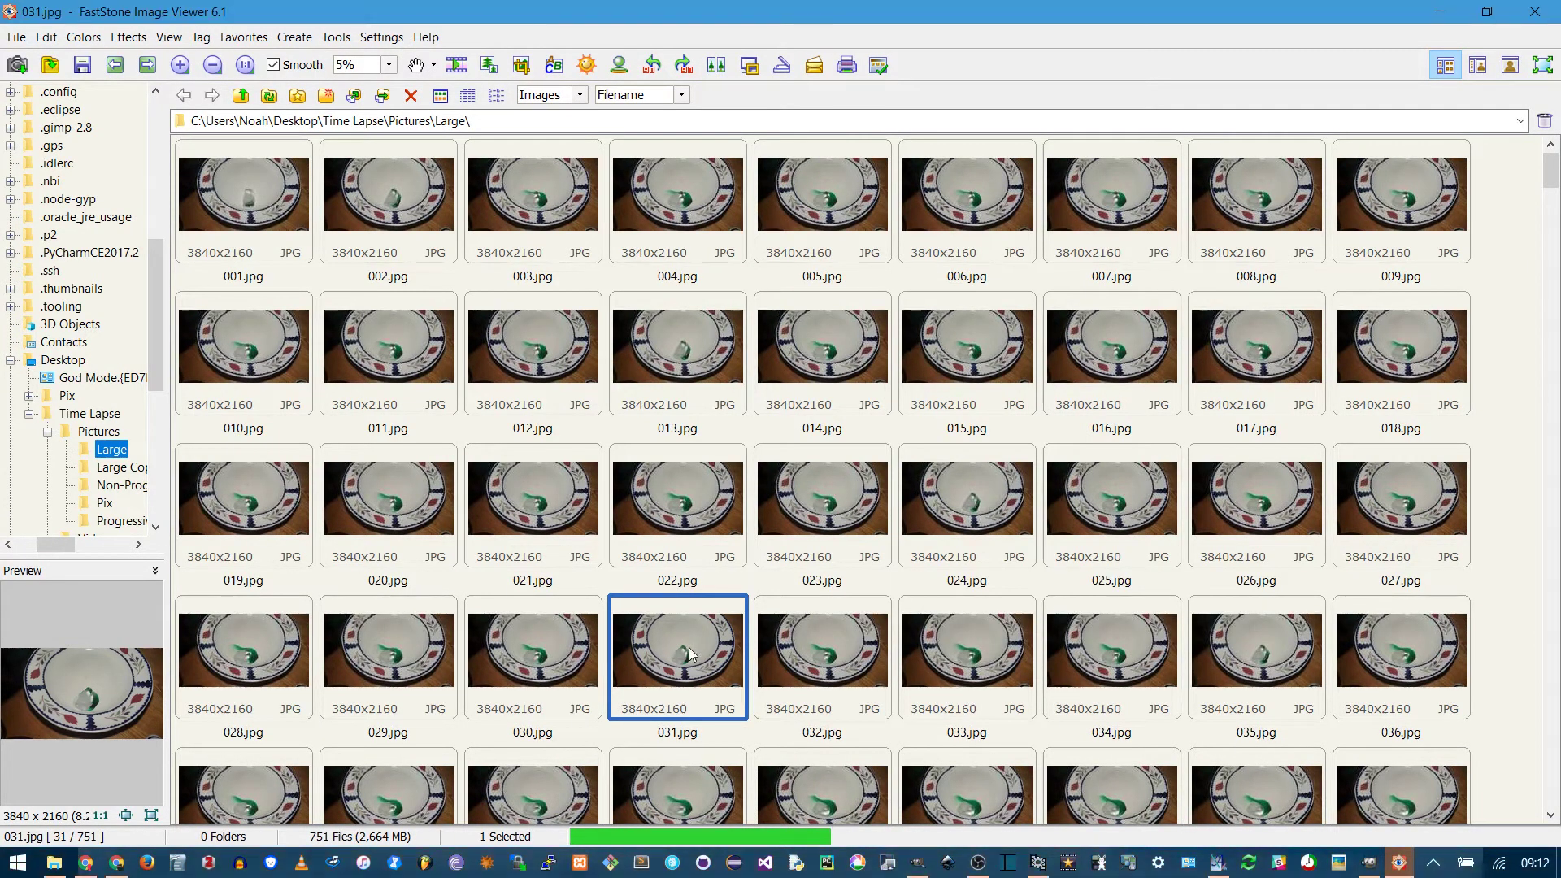
{"action": "key", "text": "ctrl+a"}
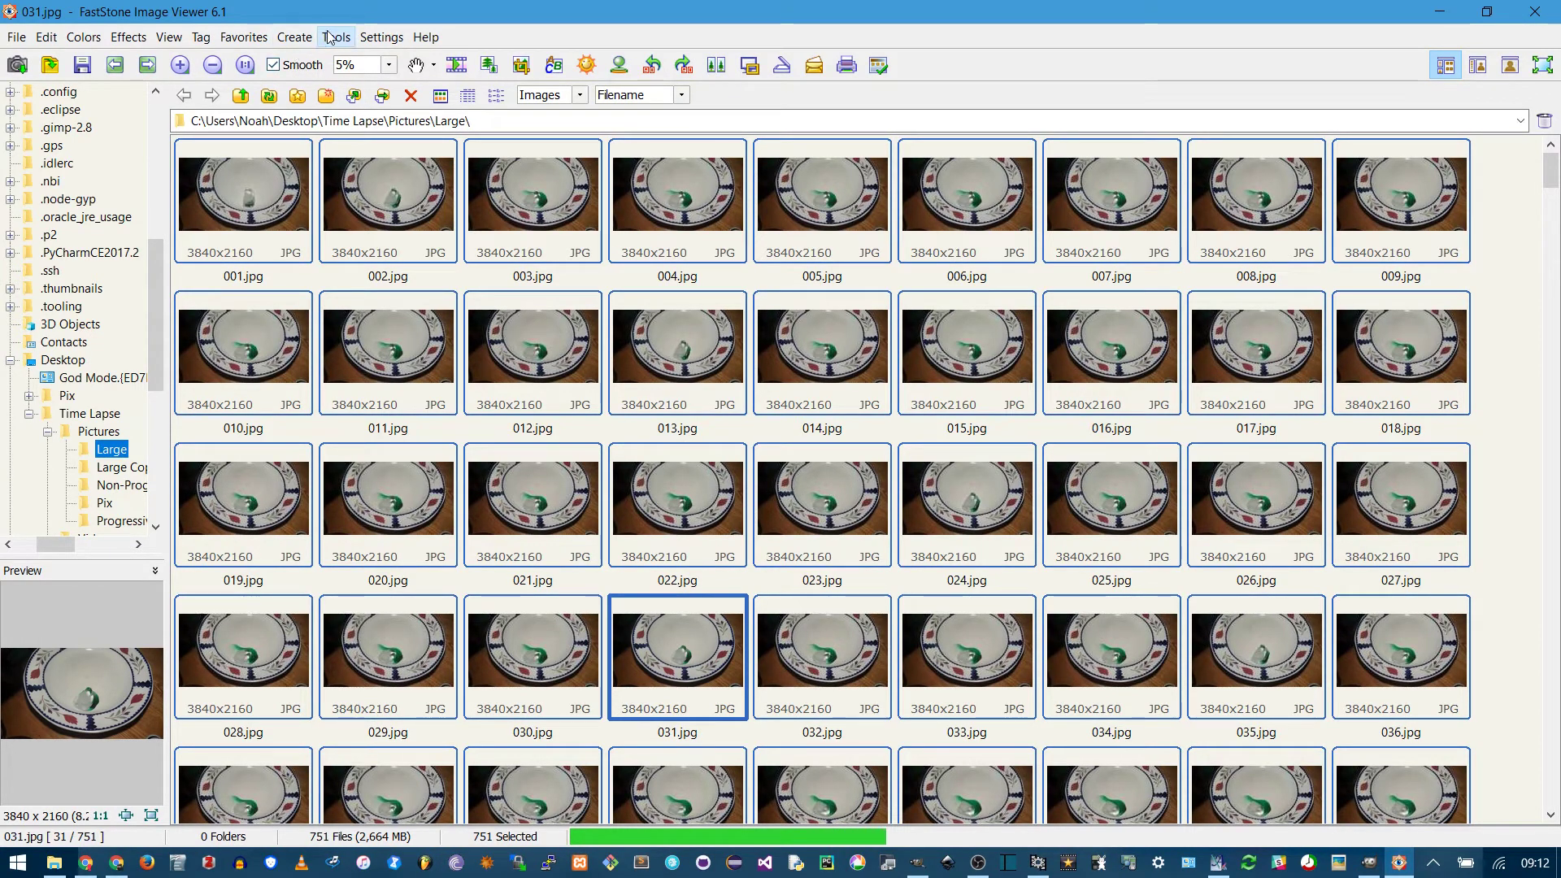
{"action": "left_click", "coordinate": [294, 37]}
{"action": "left_click", "coordinate": [294, 37]}
{"action": "left_click", "coordinate": [294, 36]}
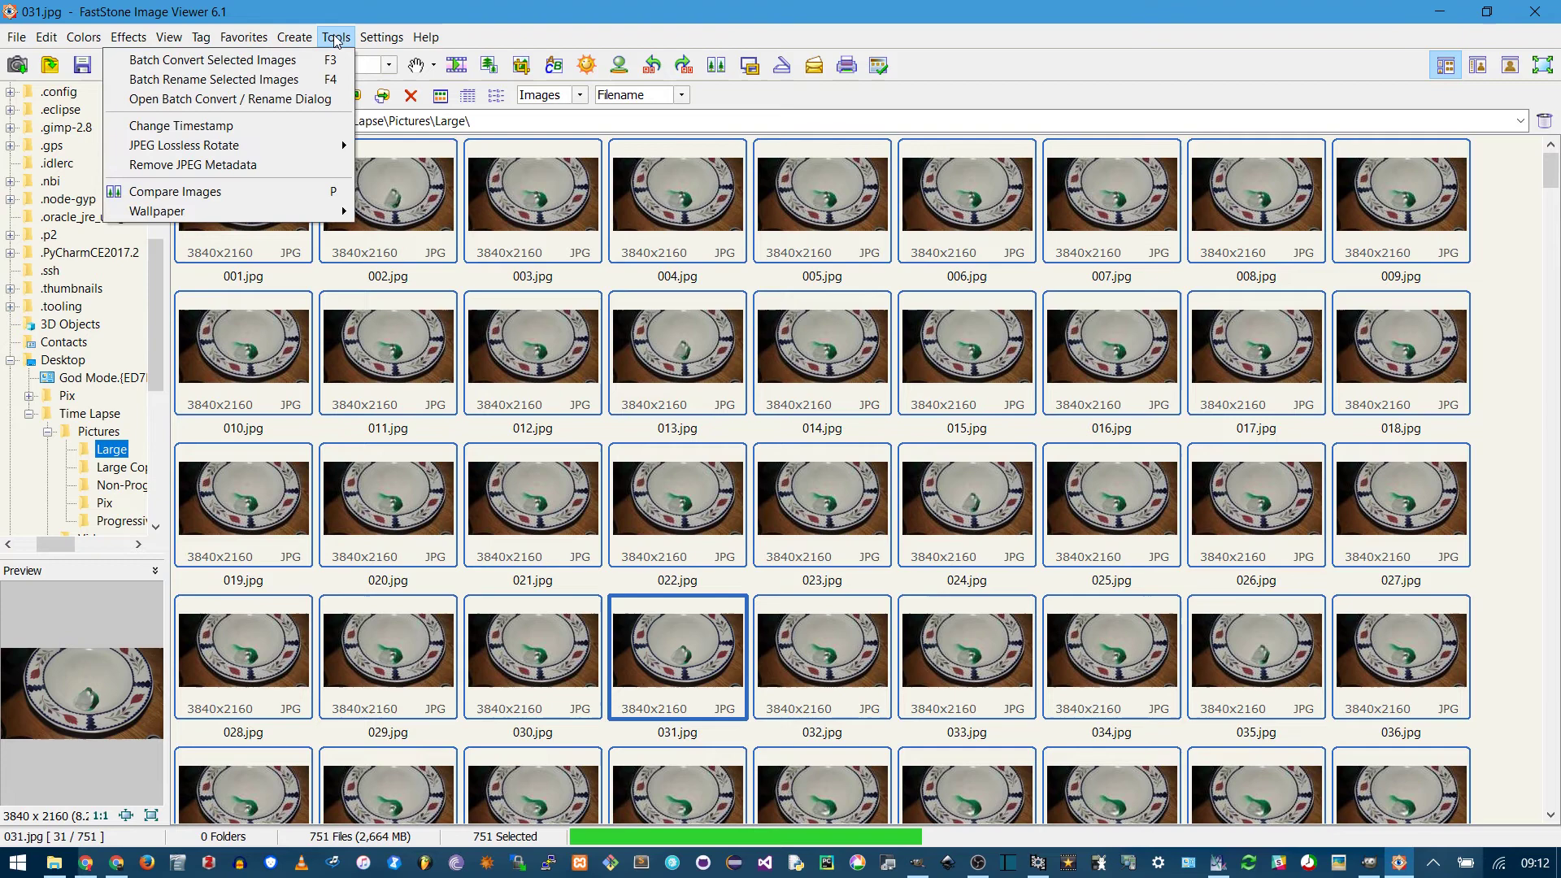
{"action": "left_click", "coordinate": [311, 63]}
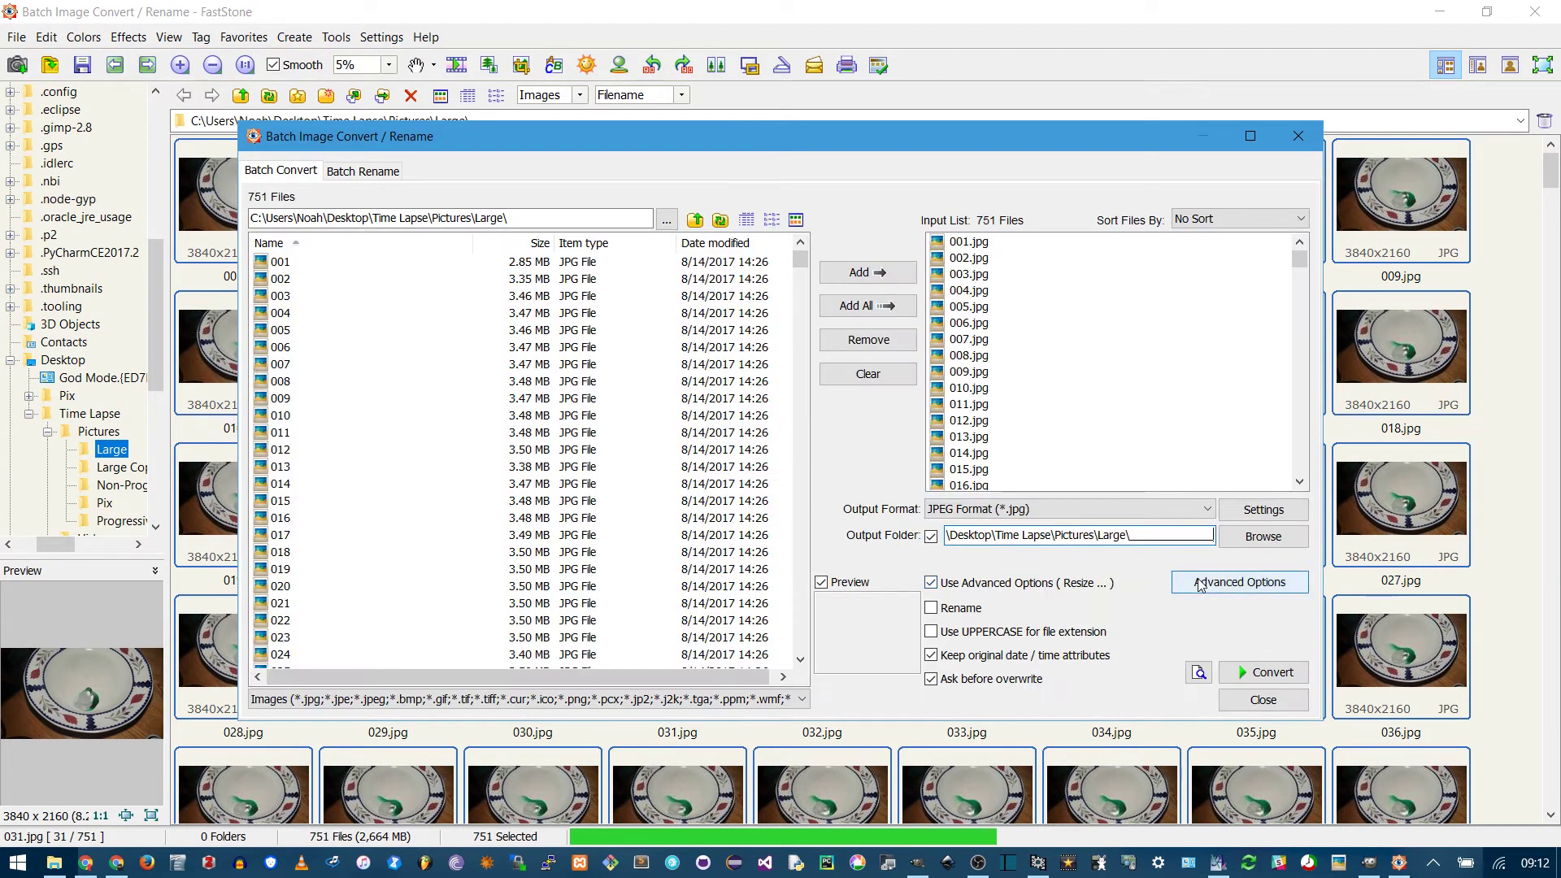
Review the rotation and resize advanced options, then close them without changes.
{"action": "left_click", "coordinate": [1240, 582]}
{"action": "left_click", "coordinate": [448, 194]}
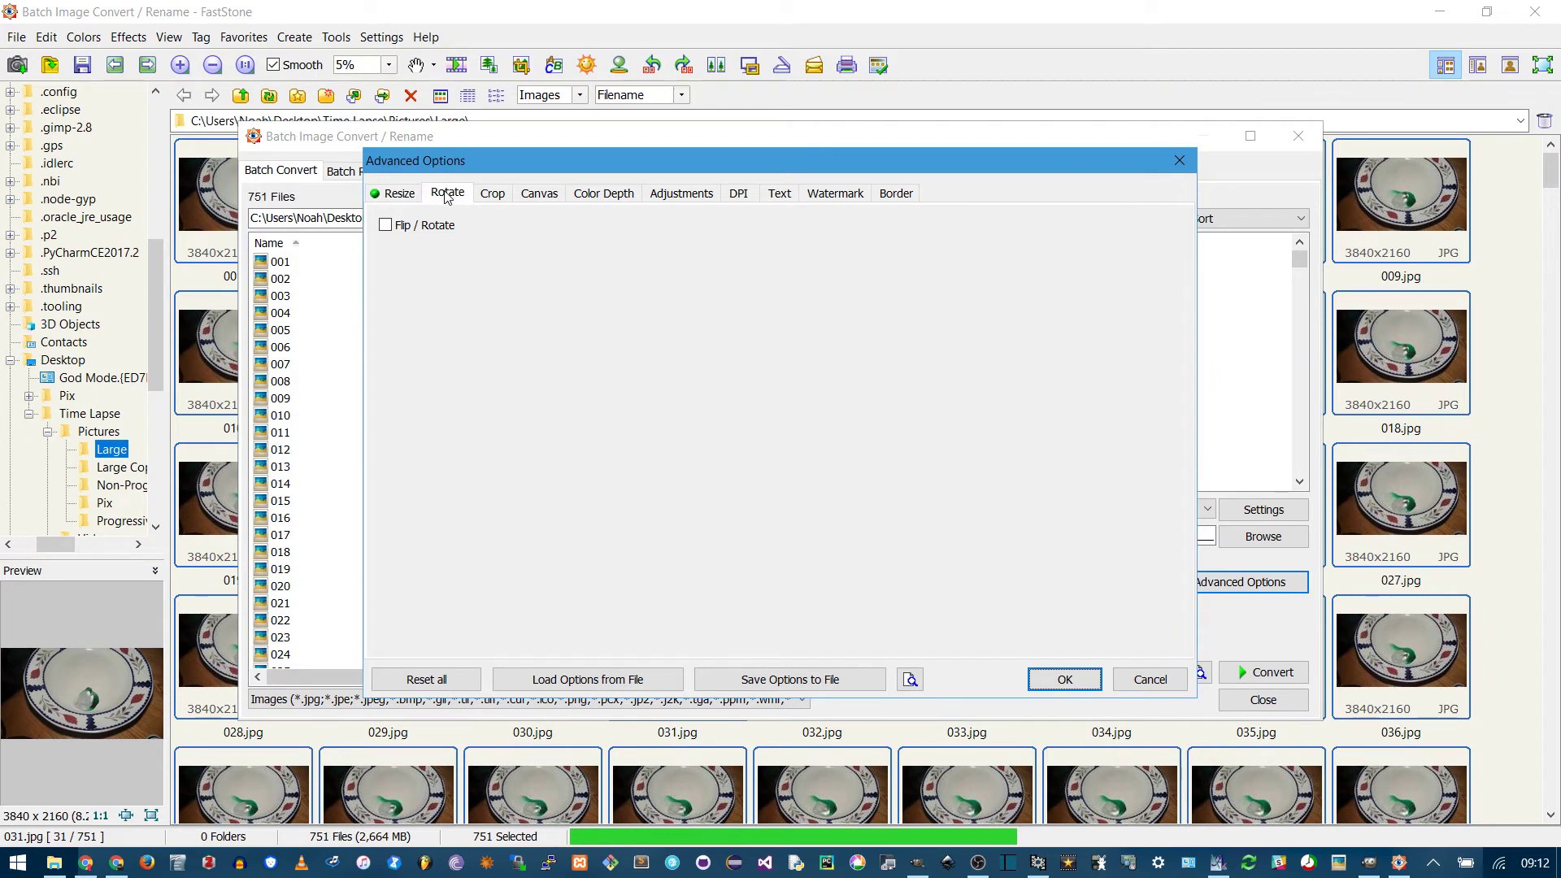
{"action": "left_click", "coordinate": [400, 193]}
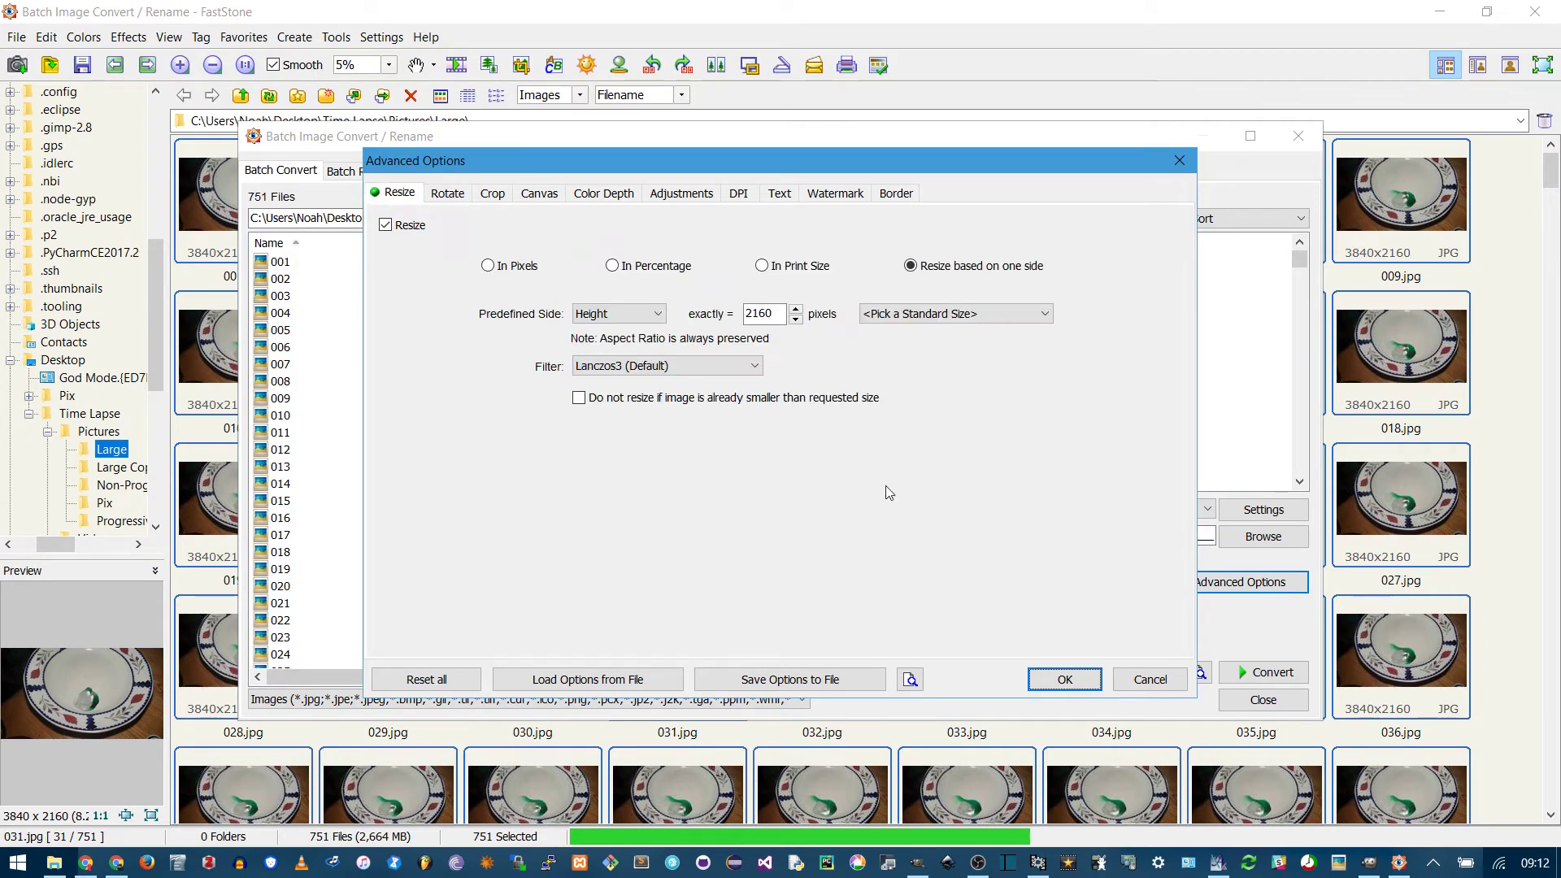
{"action": "left_click", "coordinate": [1148, 679]}
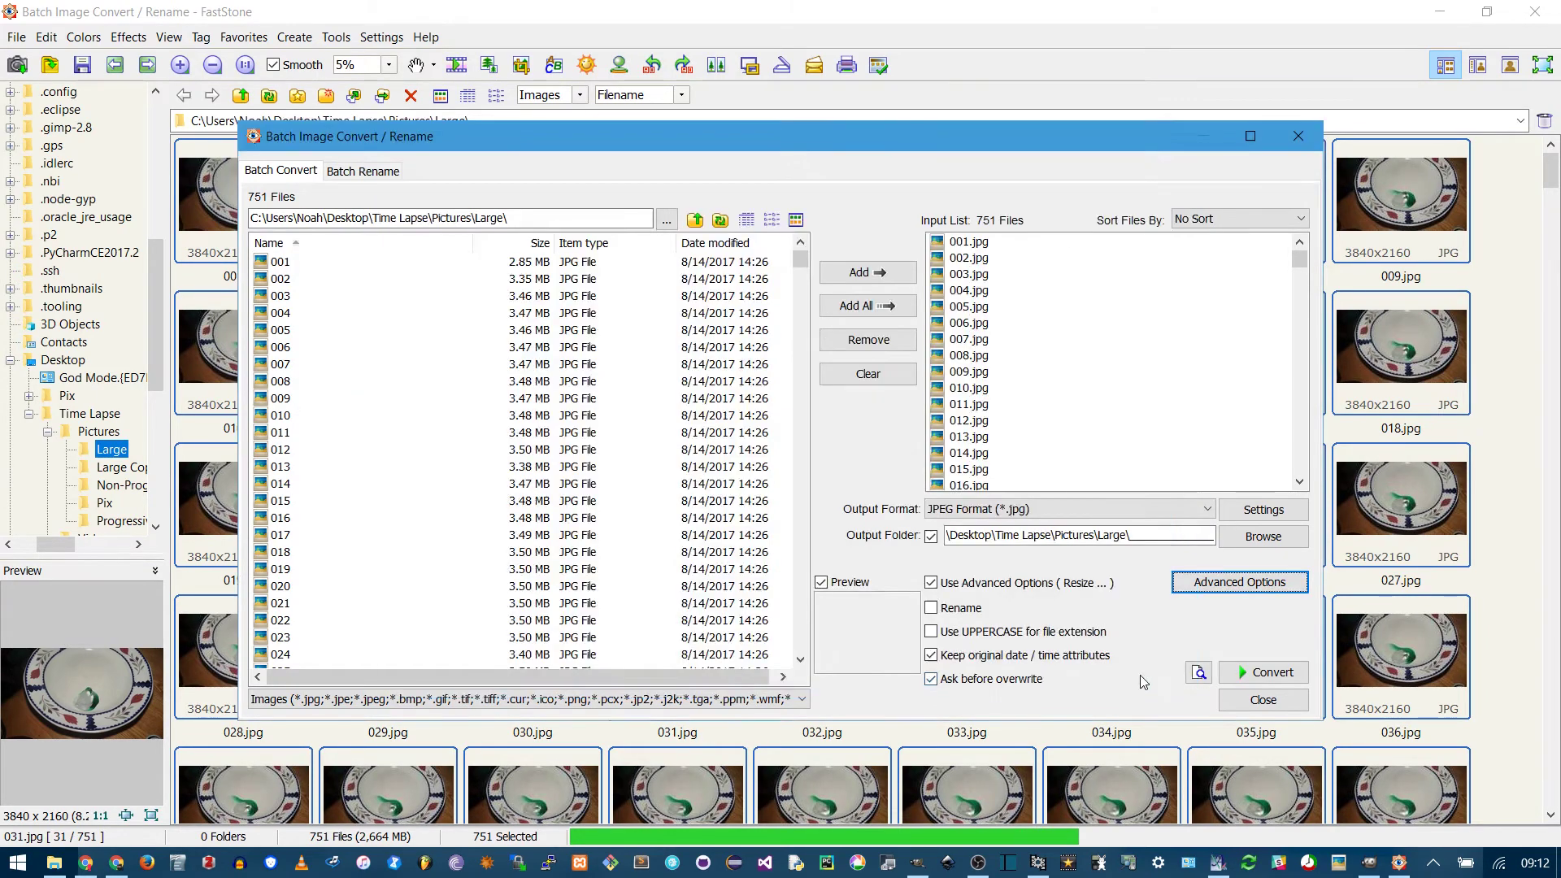
Accept the JPEG output settings, then replace 031.jpg in Large with the non-progressive copy.
{"action": "left_click", "coordinate": [1273, 519]}
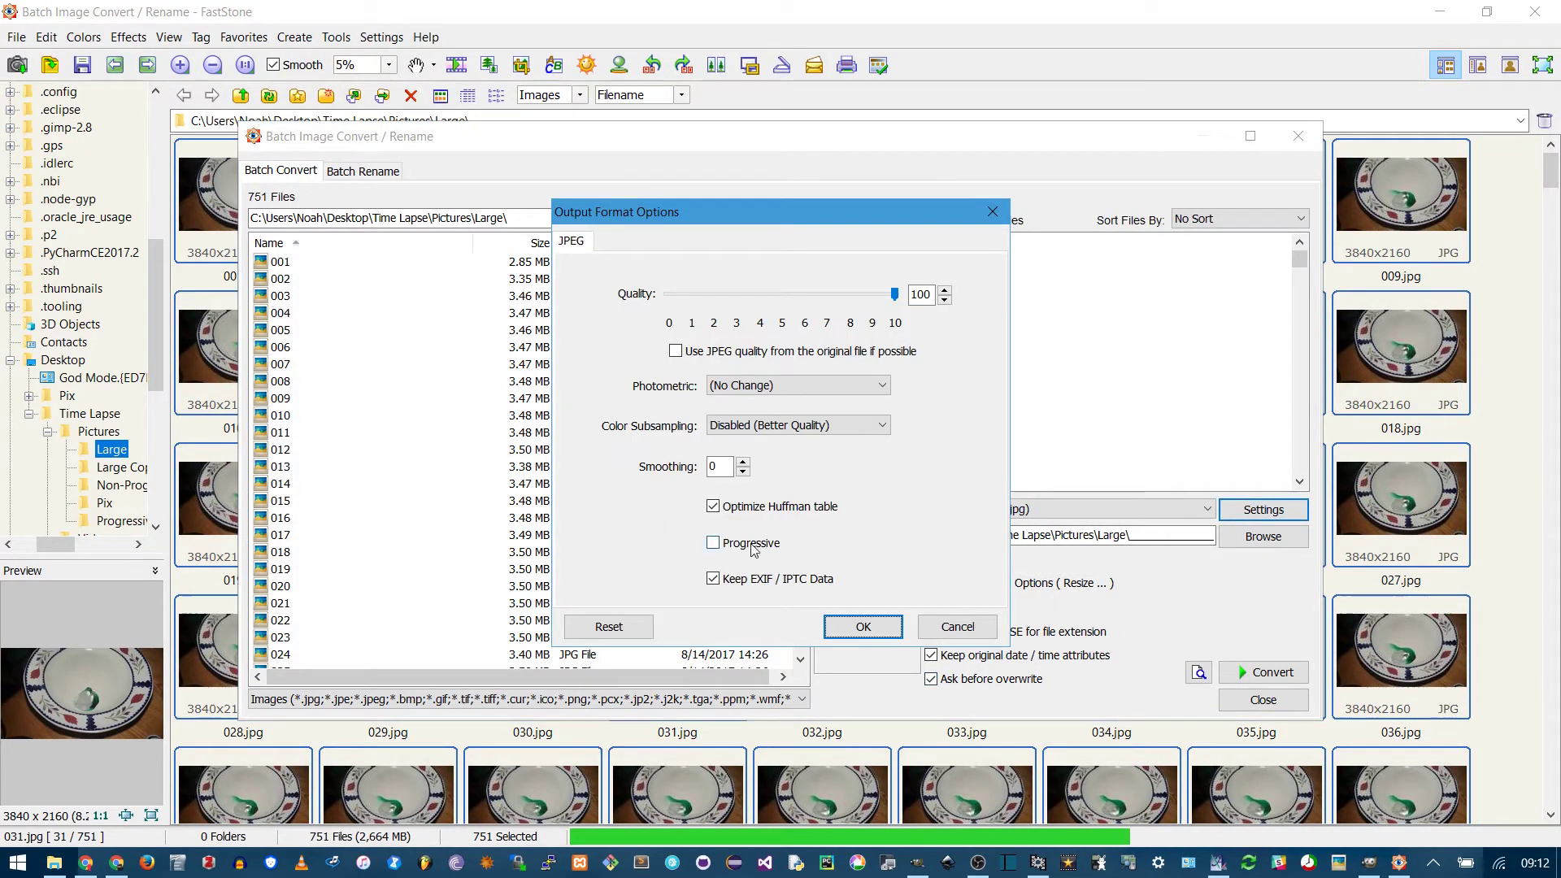
{"action": "left_click", "coordinate": [864, 627]}
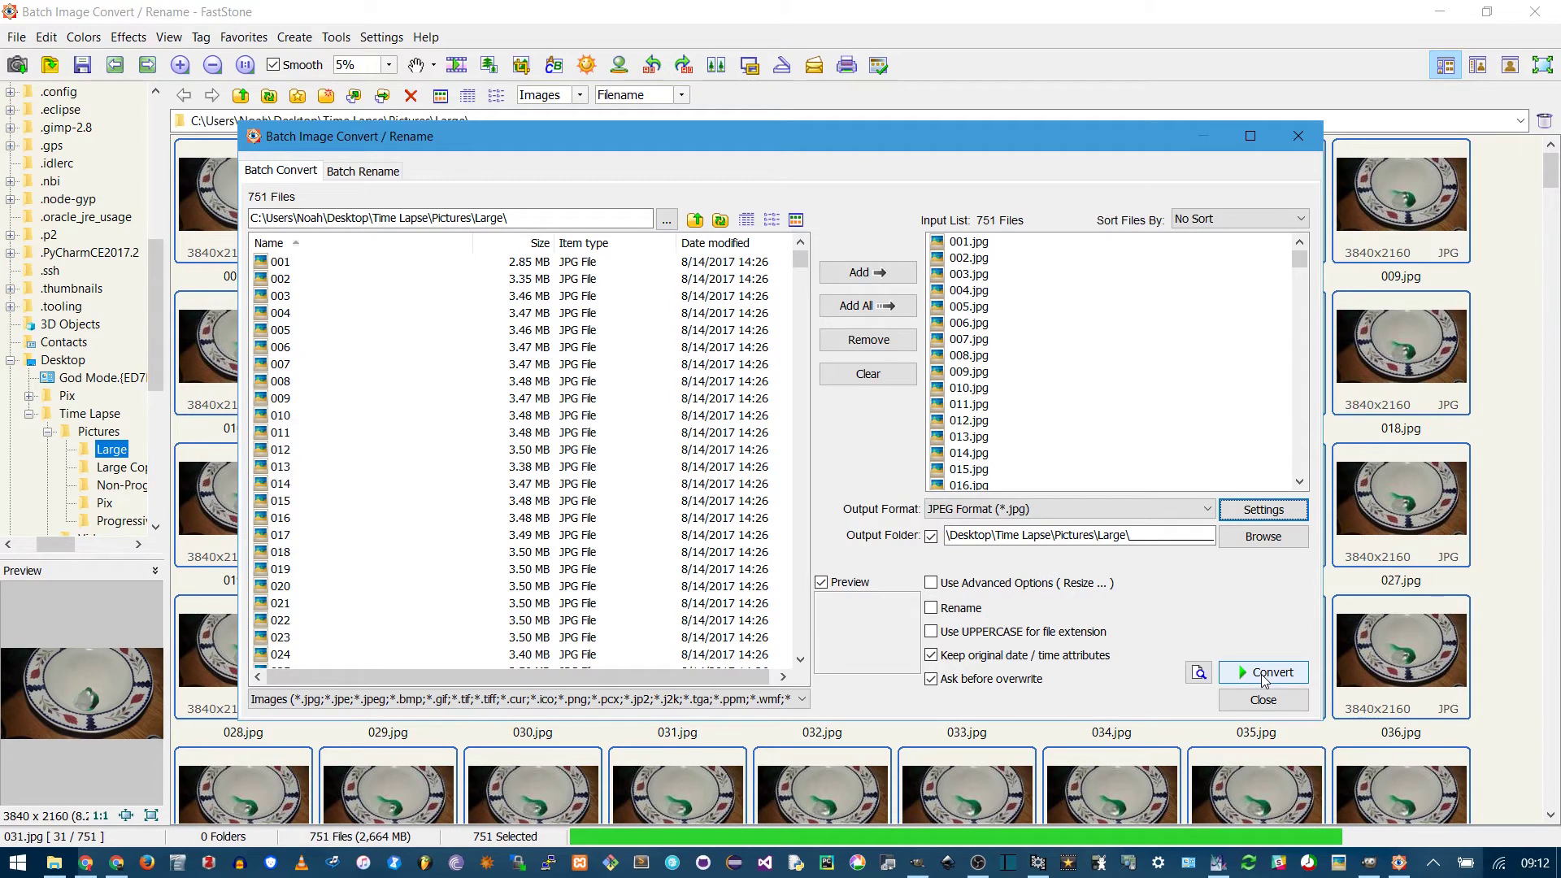
{"action": "key", "text": "alt+Tab"}
{"action": "left_click_drag", "start_coordinate": [242, 130], "coordinate": [138, 671]}
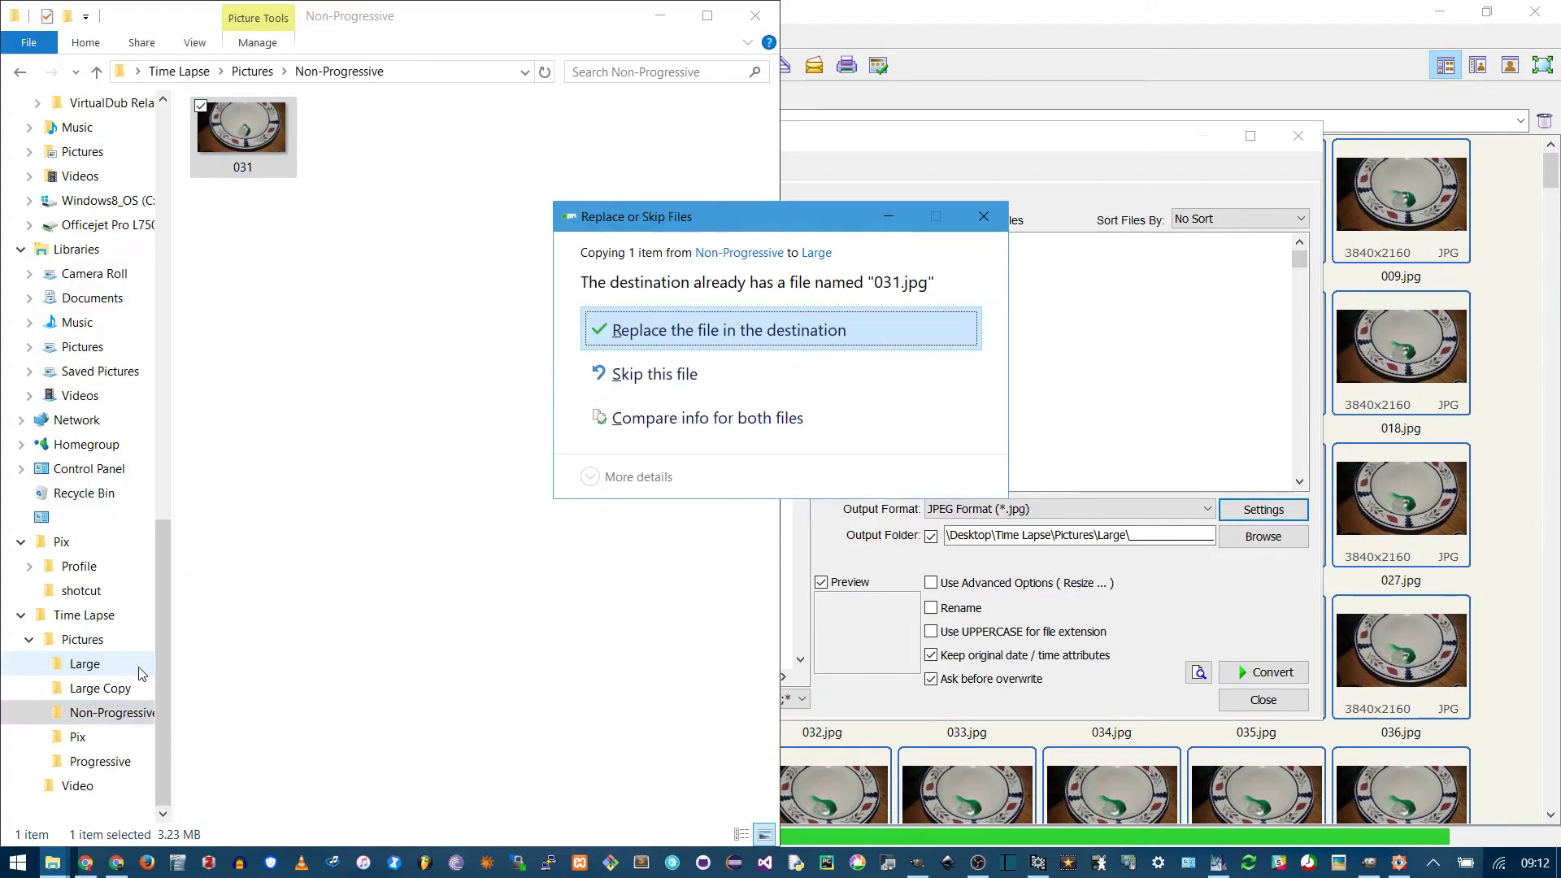
{"action": "left_click", "coordinate": [708, 331]}
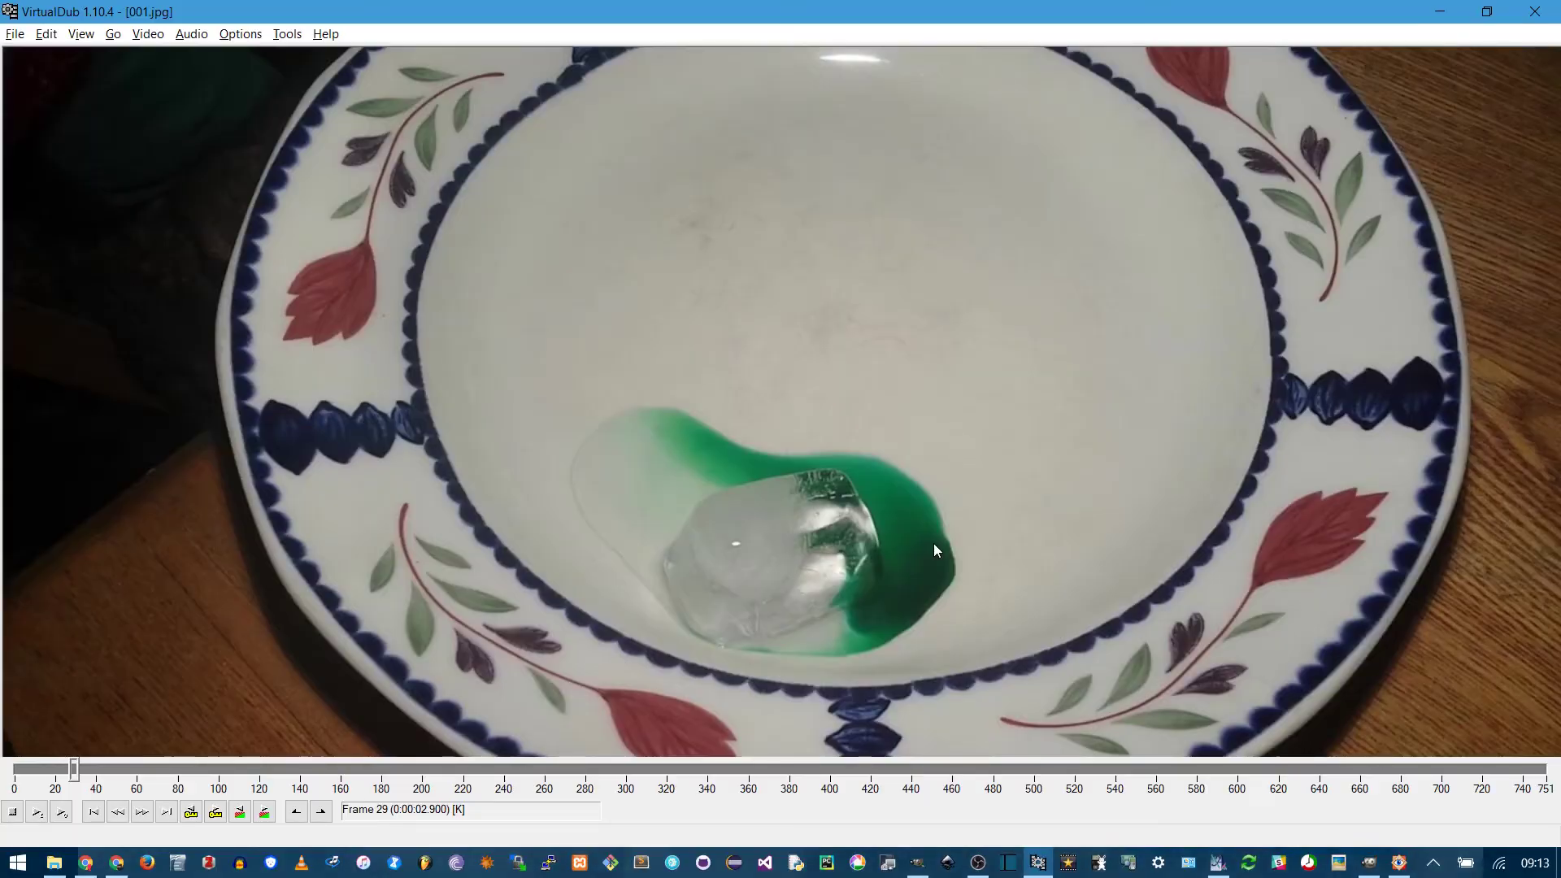
{"action": "key", "text": "ctrl+o"}
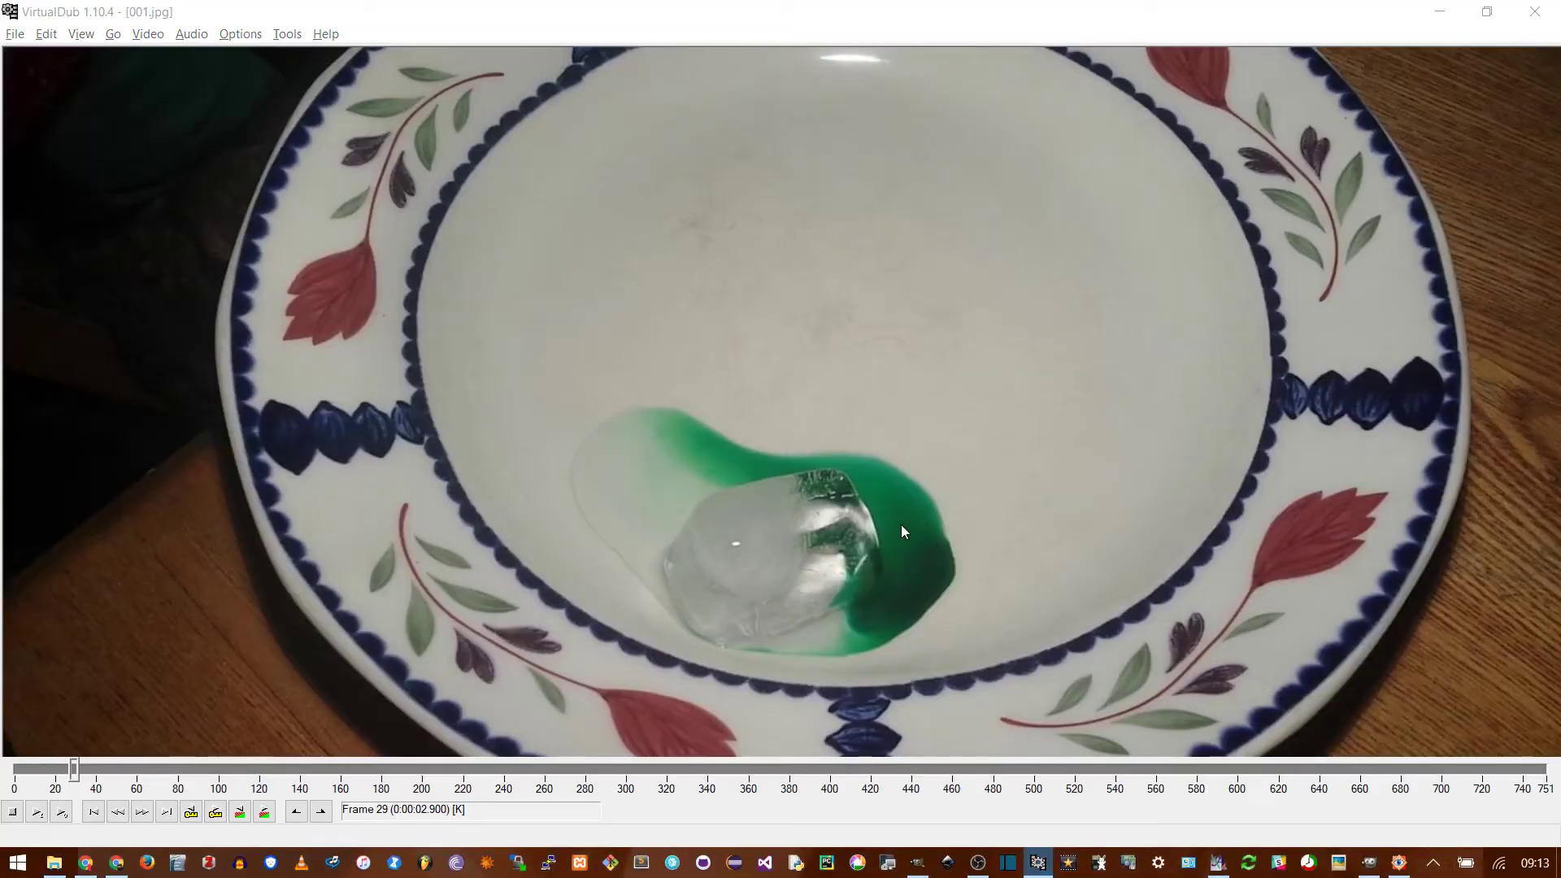
Open 001.jpg as a 751-frame image sequence and preview it, stopping at frame 40.
{"action": "left_click", "coordinate": [226, 210]}
{"action": "left_click", "coordinate": [552, 417]}
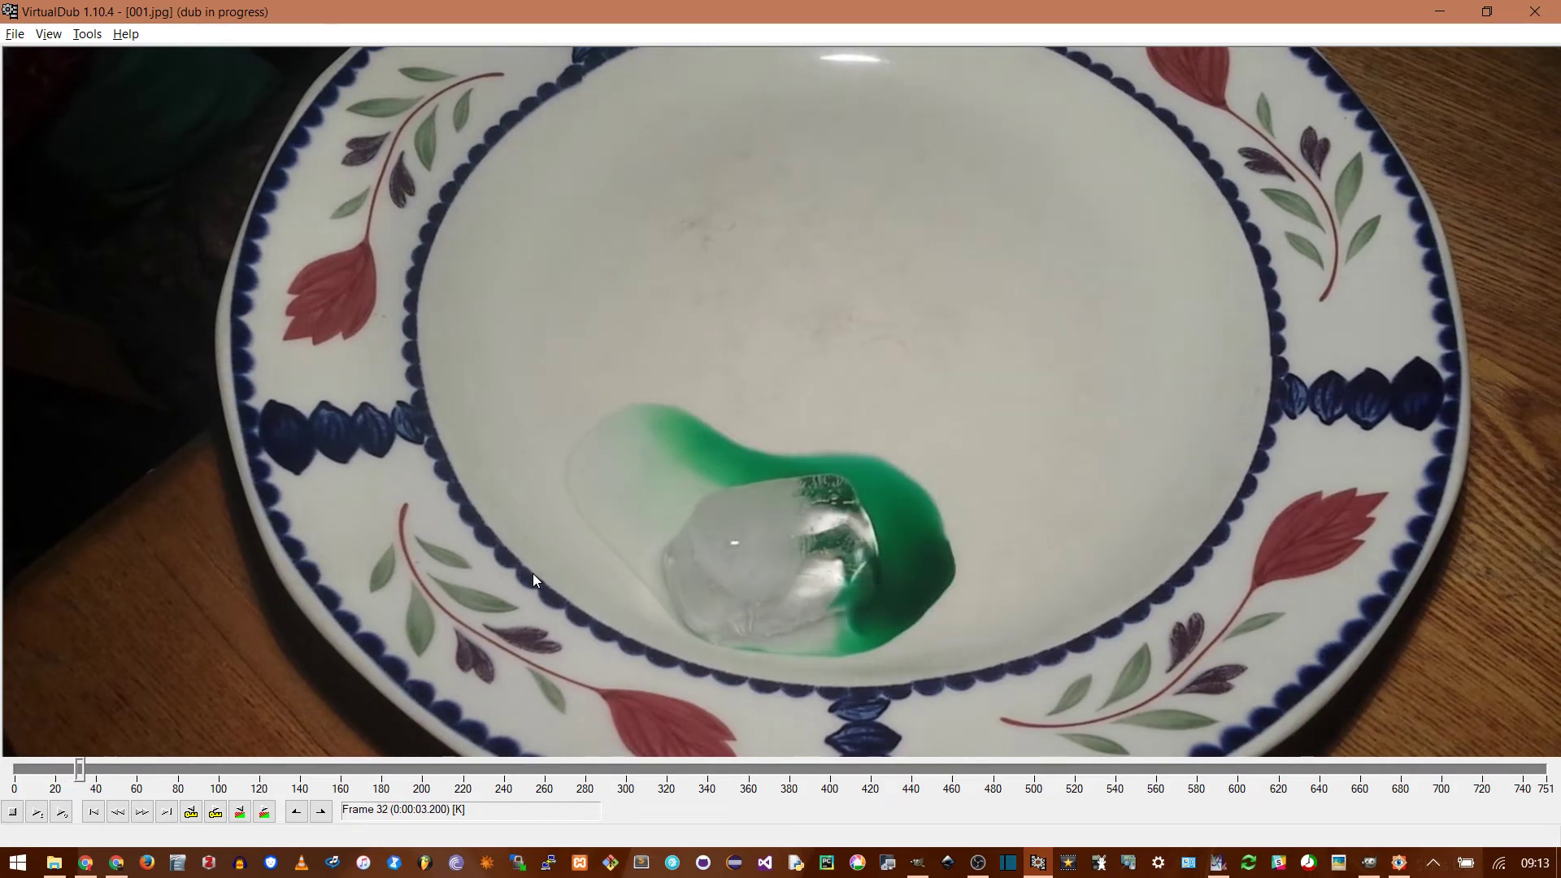
{"action": "key", "text": "Escape"}
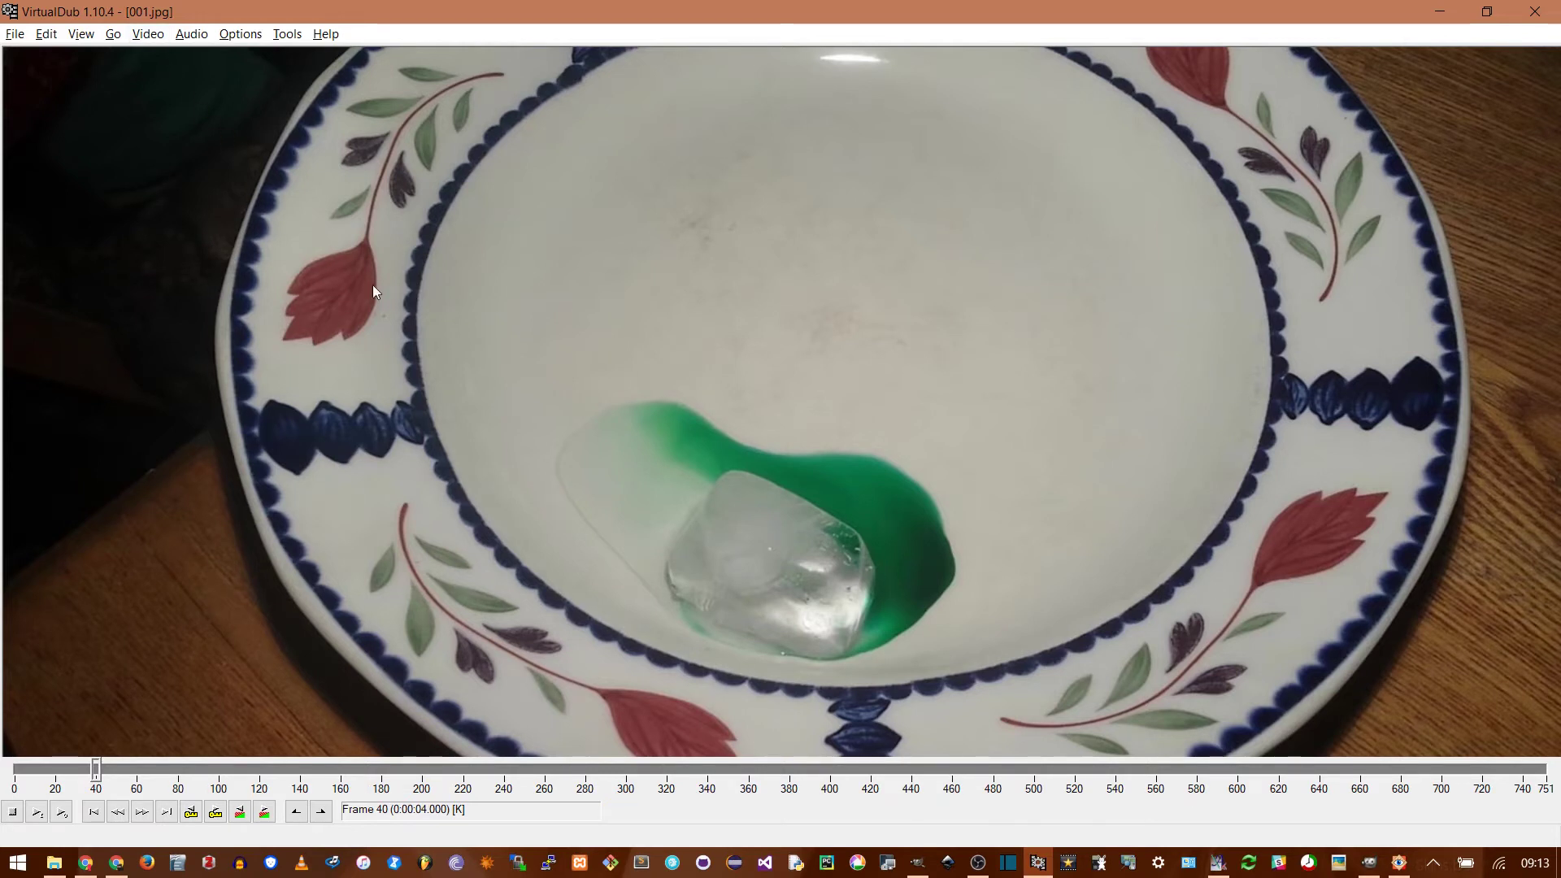
{"action": "left_click", "coordinate": [150, 34]}
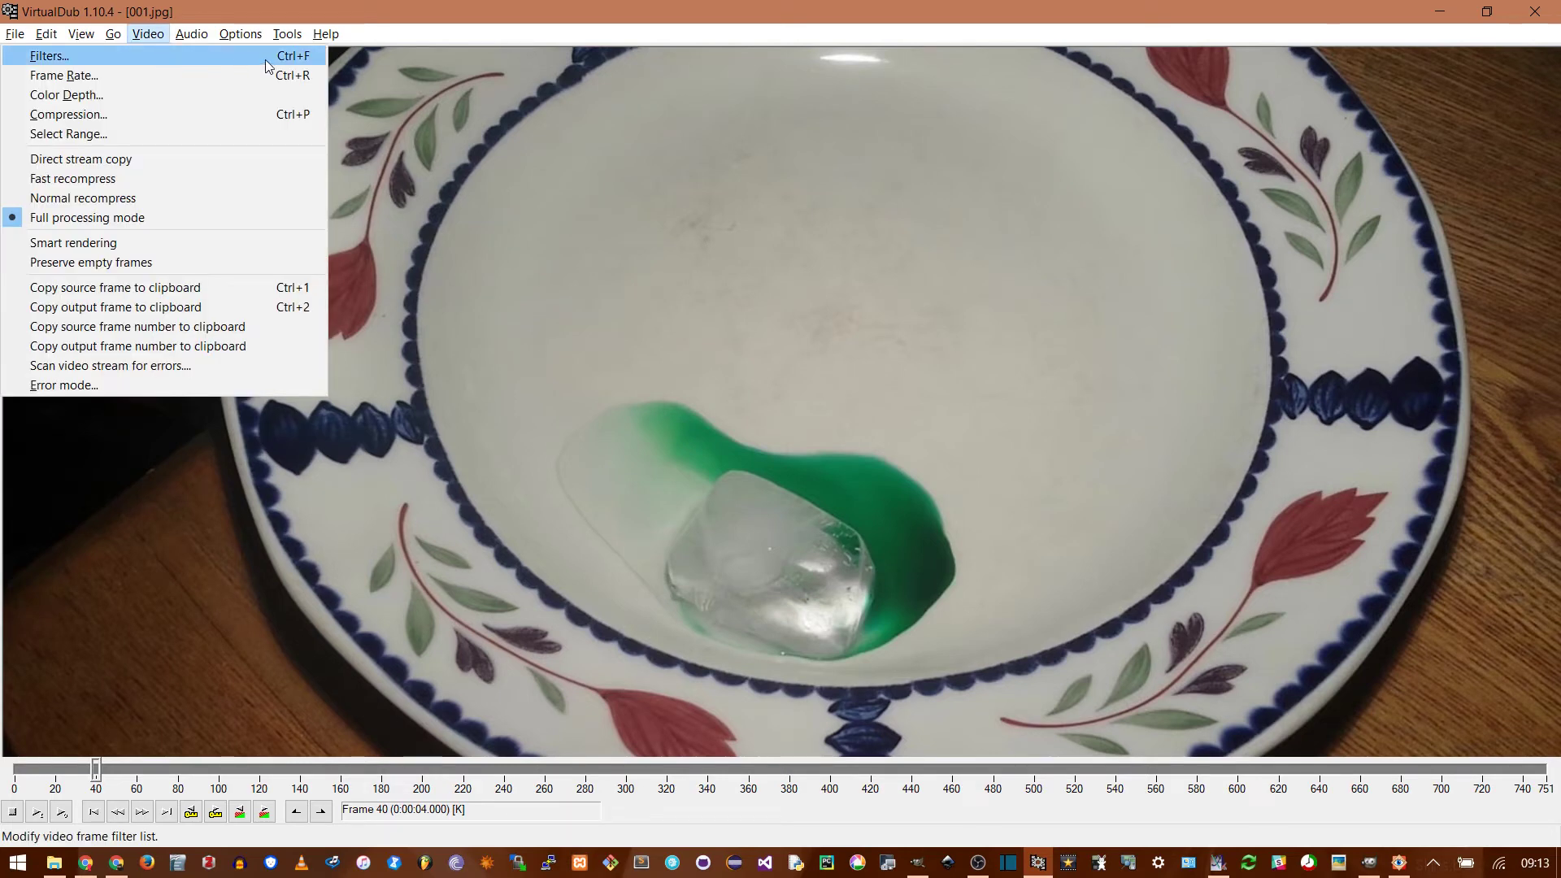
Add a resize filter with absolute height 1080, scaling 3840×2160 frames to 1920×1080.
{"action": "left_click", "coordinate": [150, 55]}
{"action": "left_click", "coordinate": [471, 161]}
{"action": "scroll", "coordinate": [145, 234], "scroll_direction": "down", "scroll_amount": 8}
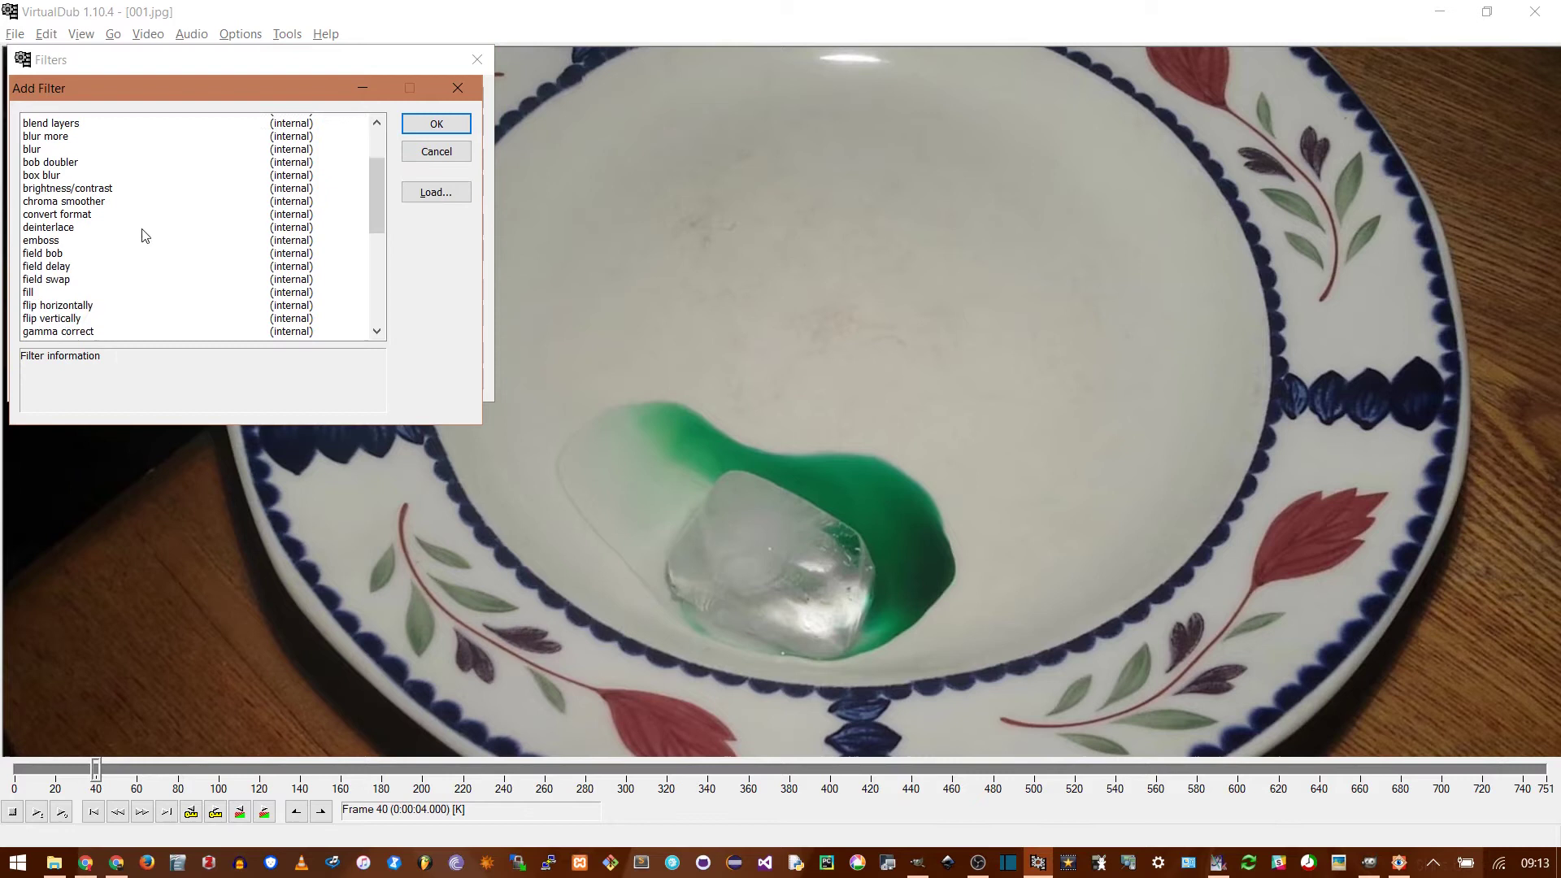
{"action": "left_click", "coordinate": [36, 212]}
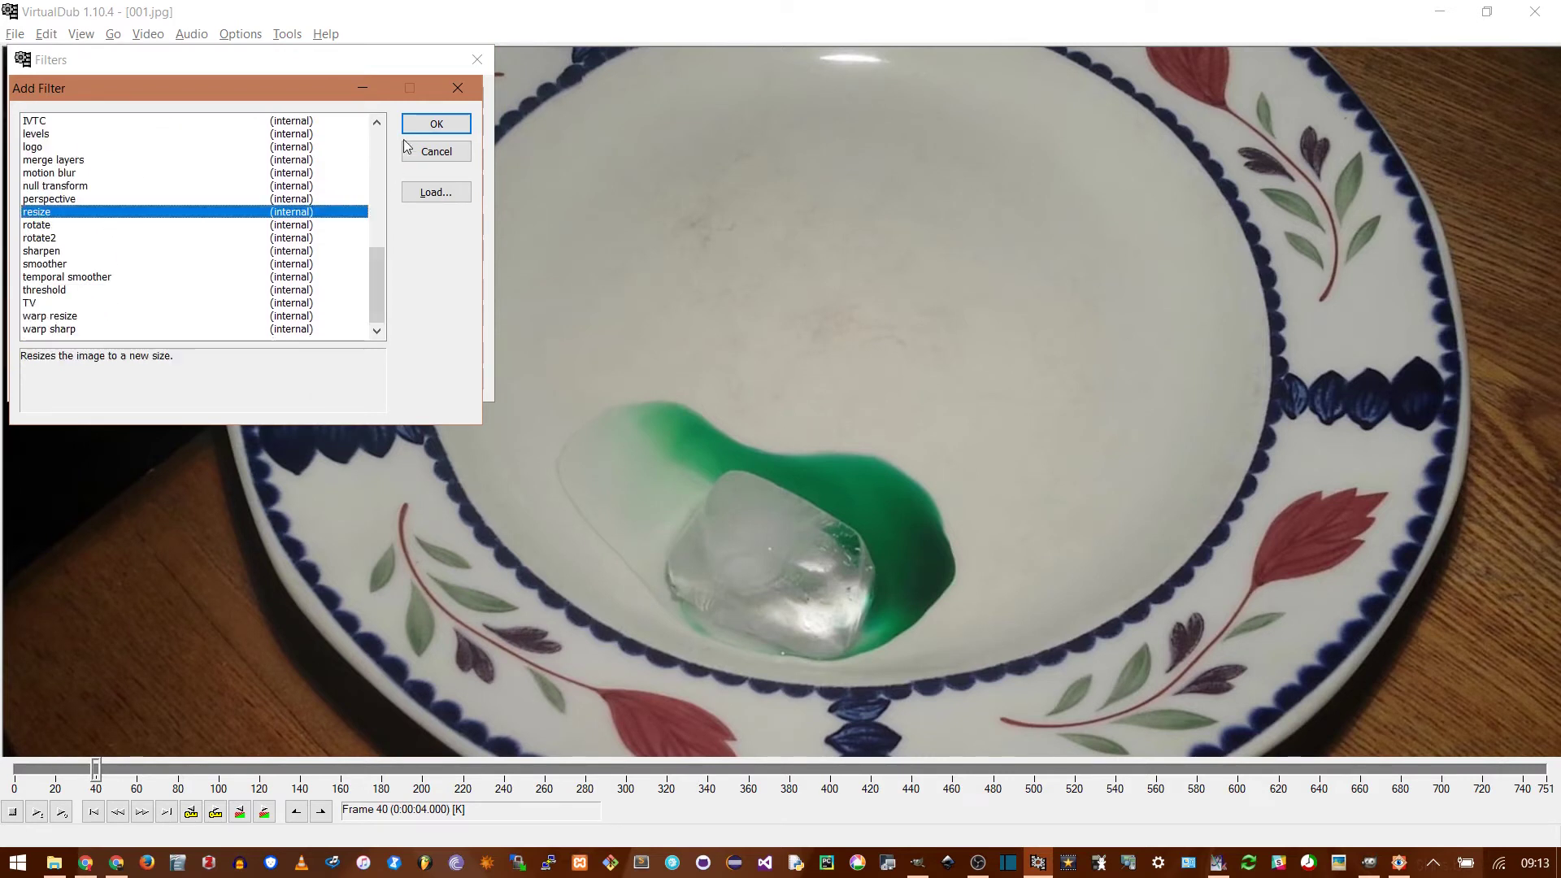
{"action": "left_click", "coordinate": [423, 124]}
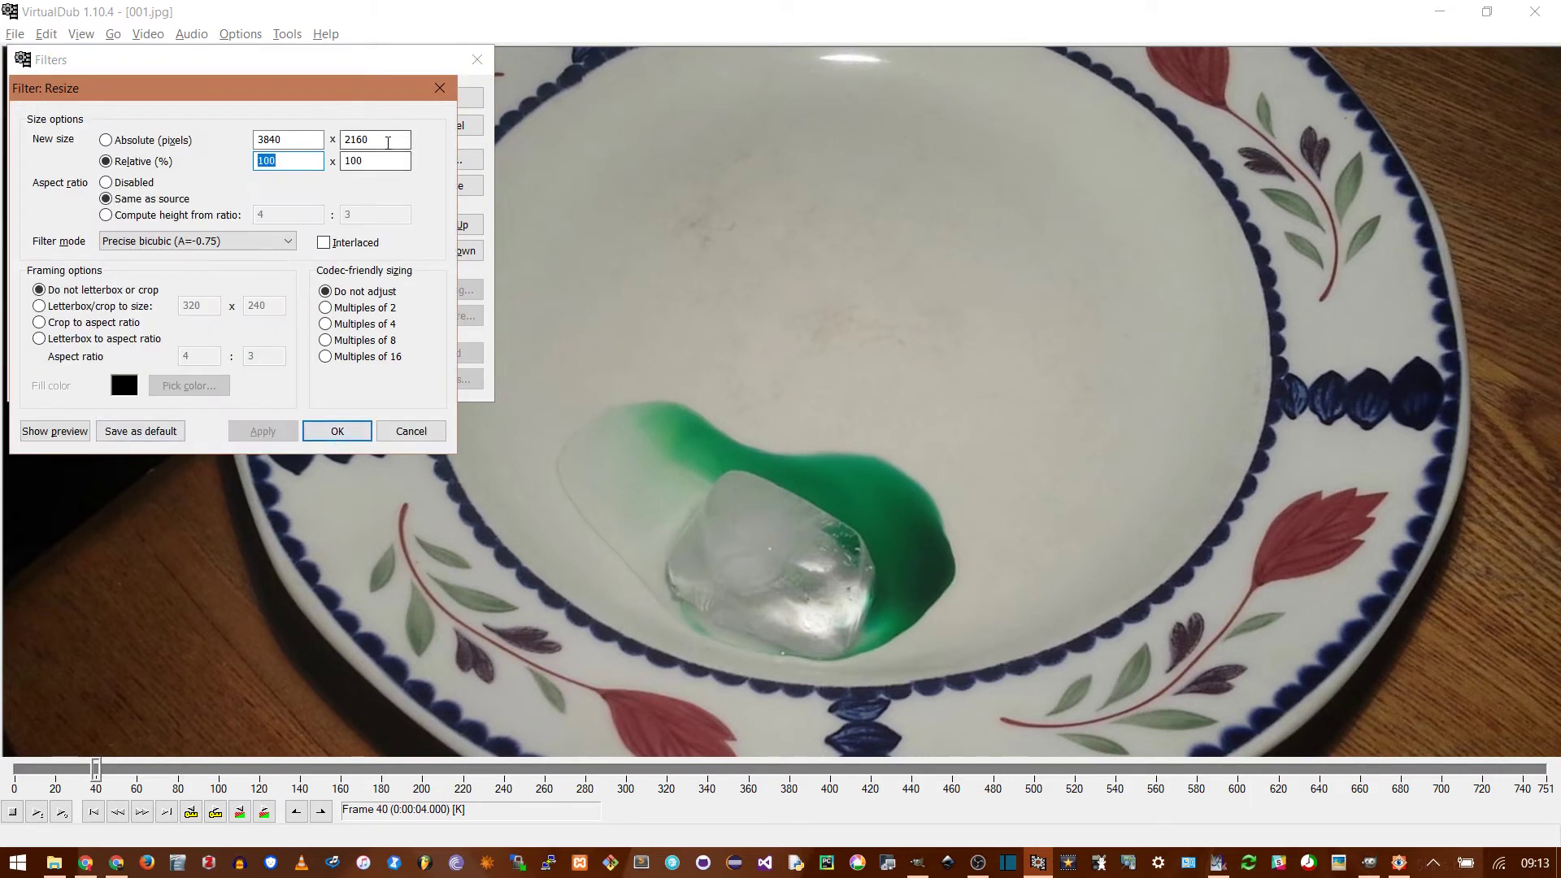
{"action": "double_click", "coordinate": [356, 139]}
{"action": "type", "text": "1080"}
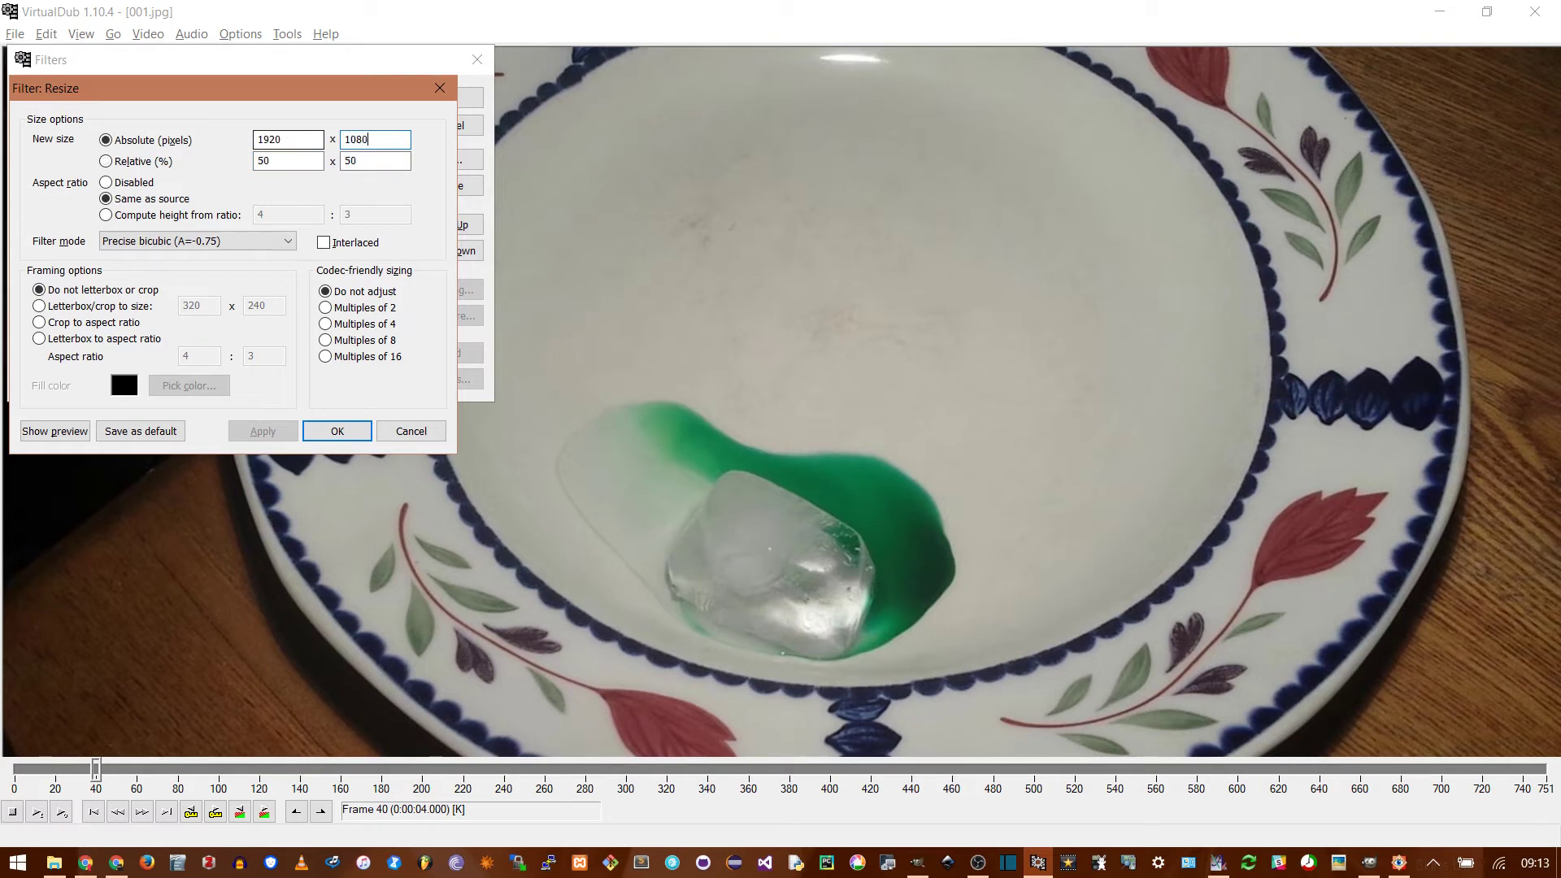
{"action": "left_click", "coordinate": [332, 432]}
{"action": "key", "text": "Return"}
{"action": "left_click", "coordinate": [148, 33]}
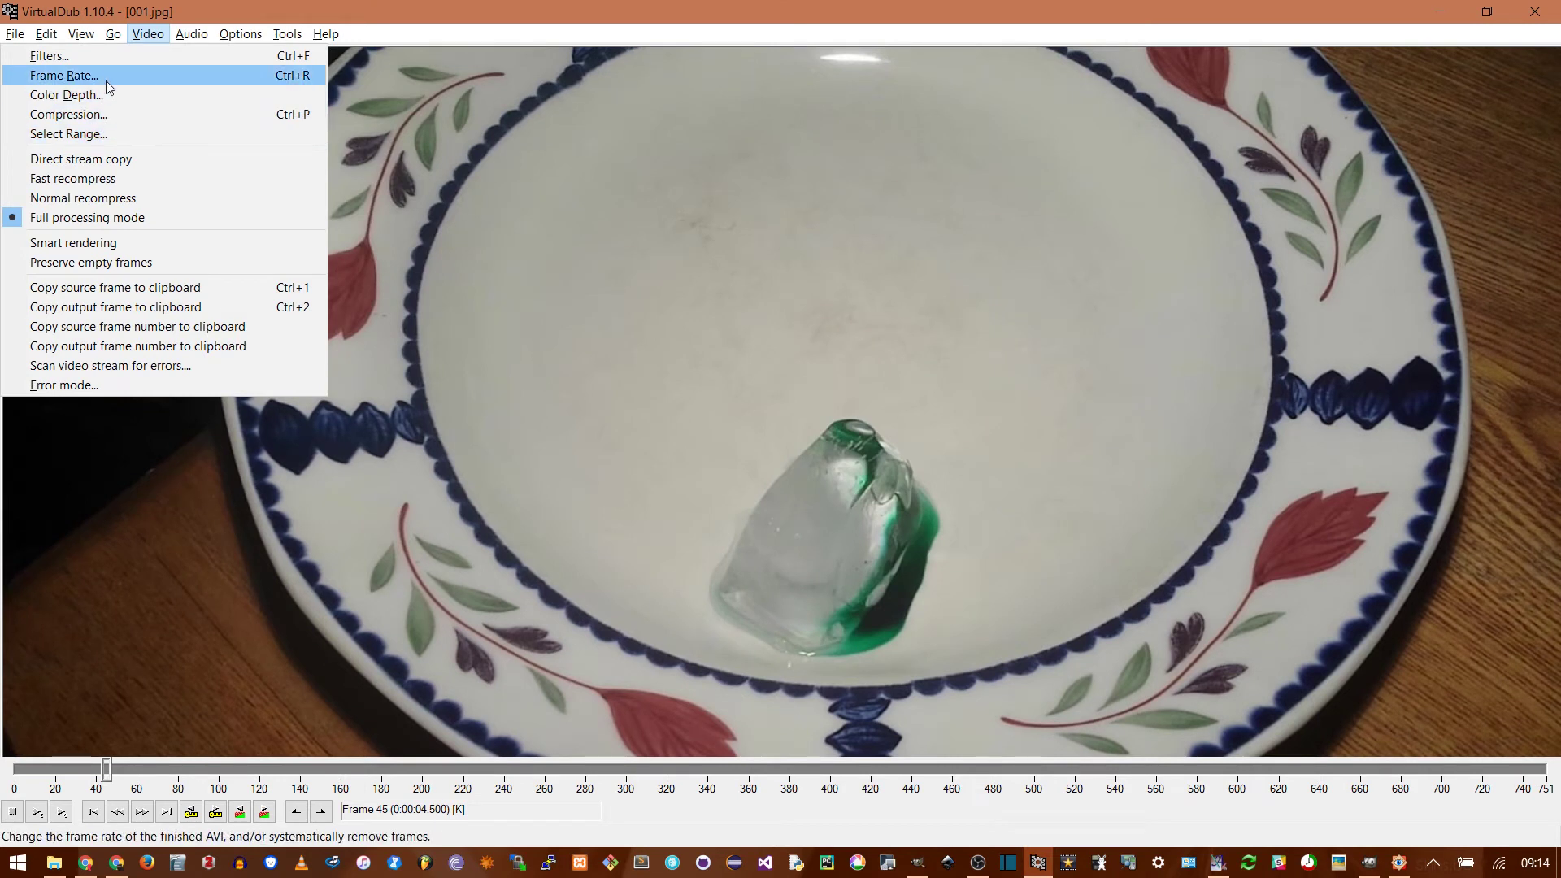
Change the frame rate from 10 to 30 fps.
{"action": "left_click", "coordinate": [69, 75]}
{"action": "left_click", "coordinate": [163, 125]}
{"action": "left_click", "coordinate": [261, 124]}
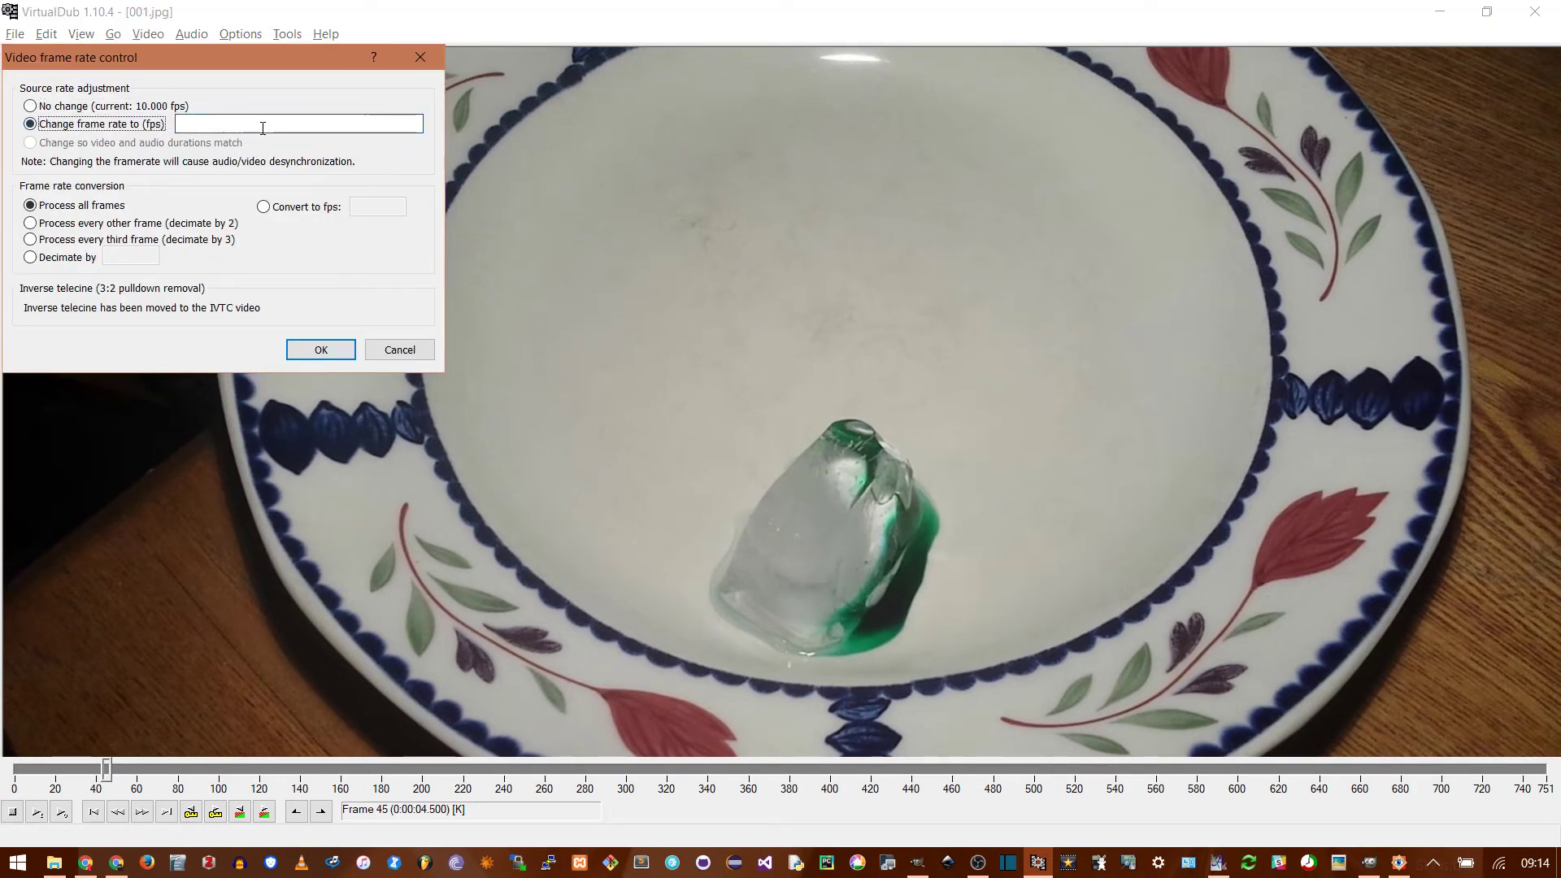
{"action": "type", "text": "30"}
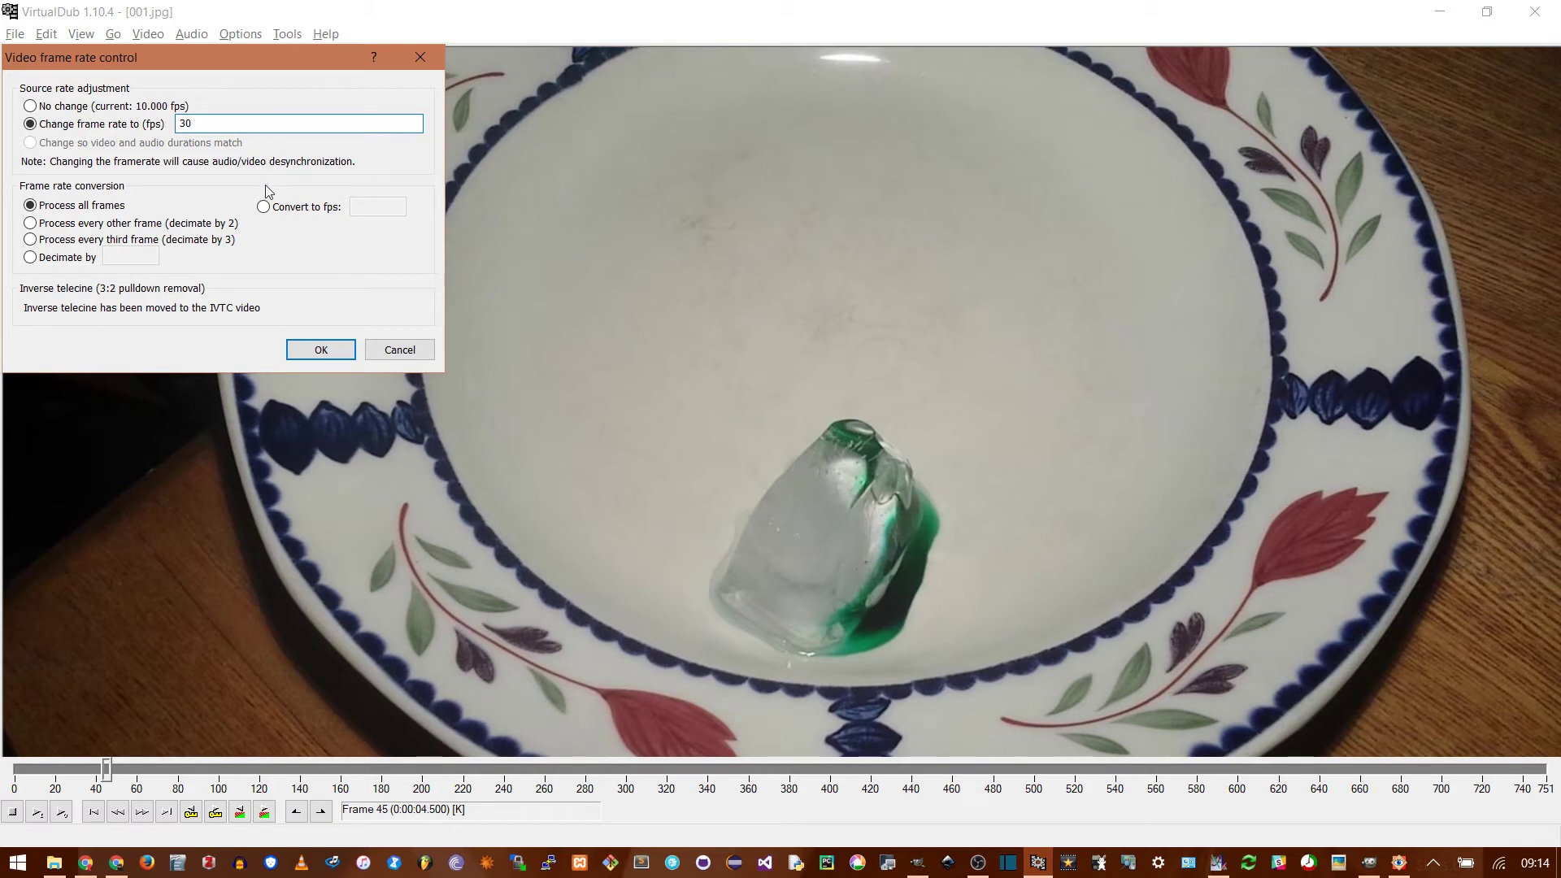
{"action": "left_click", "coordinate": [325, 354]}
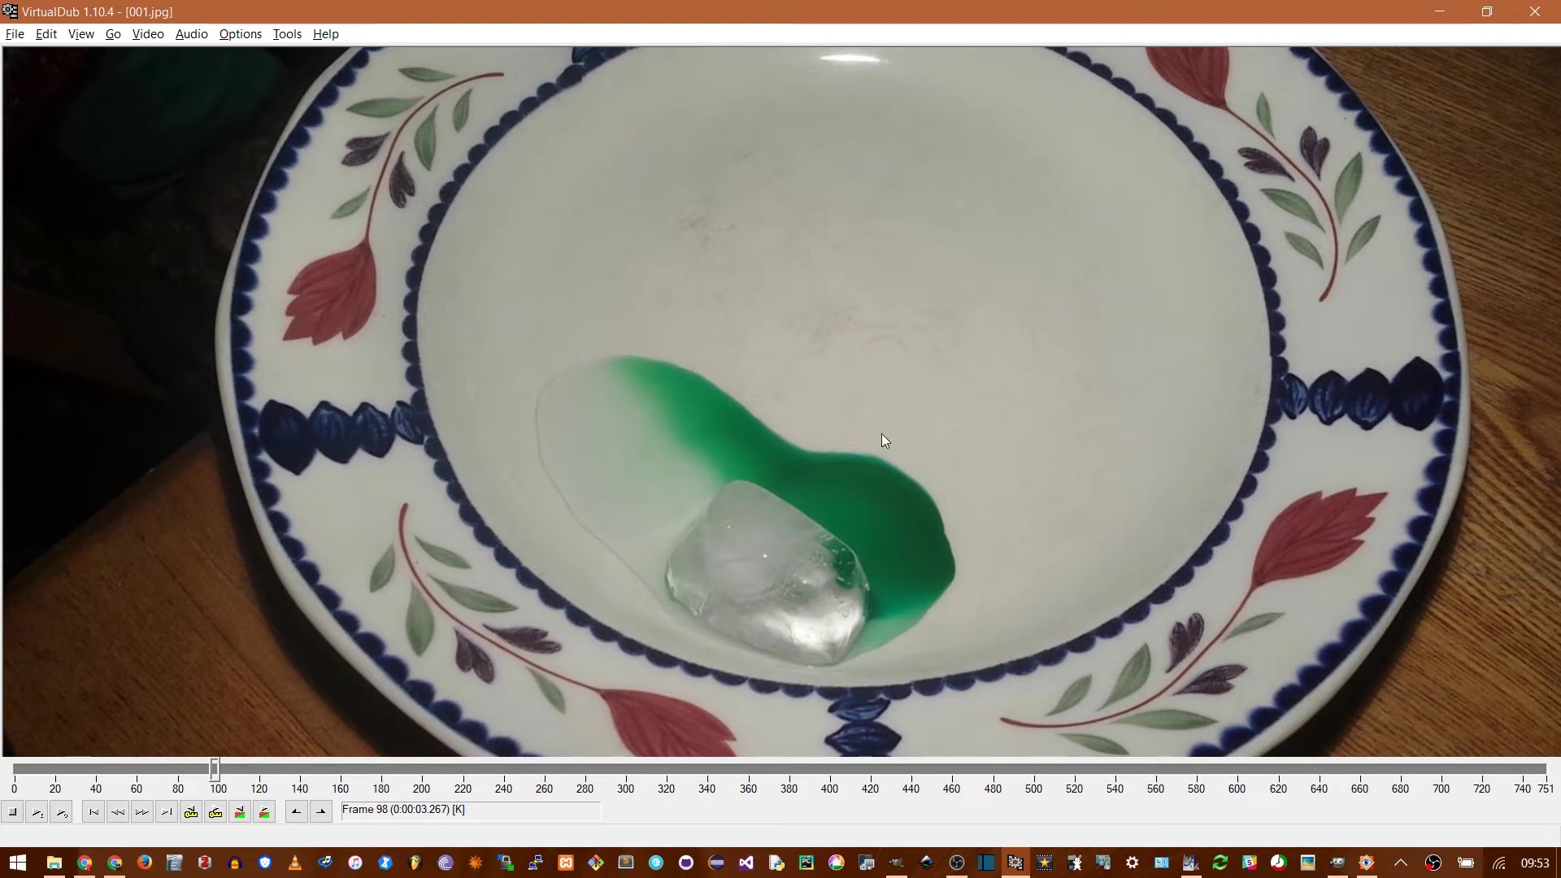
Open the Select video compression dialog from the Video menu.
{"action": "left_click", "coordinate": [148, 33]}
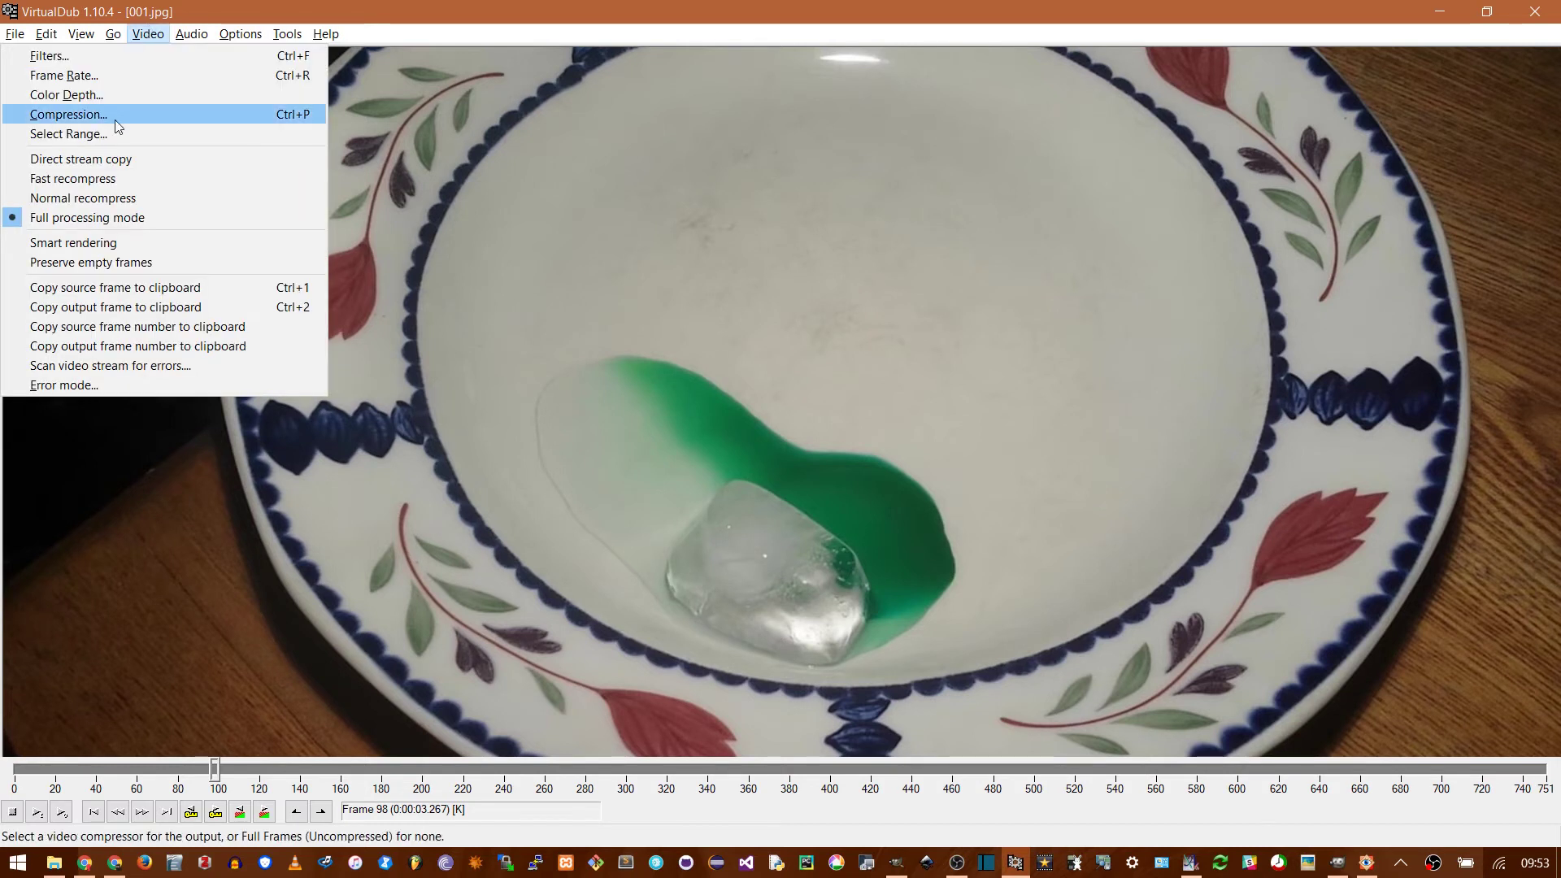
{"action": "left_click", "coordinate": [105, 118]}
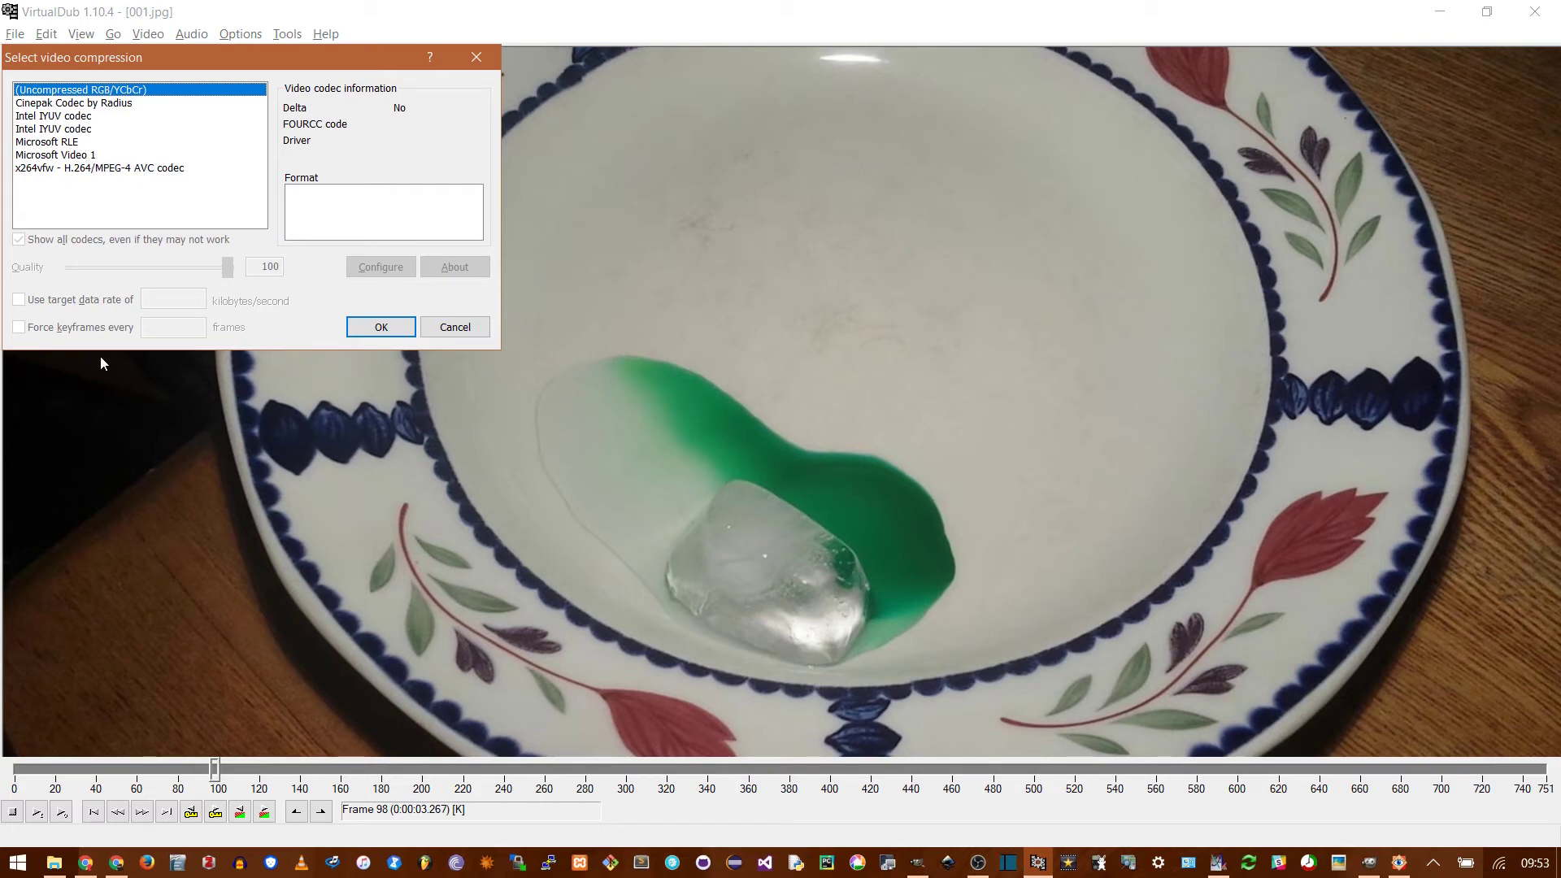
Check the x264vfw project page in Chrome, then return to VirtualDub's compressor list.
{"action": "left_click", "coordinate": [114, 862]}
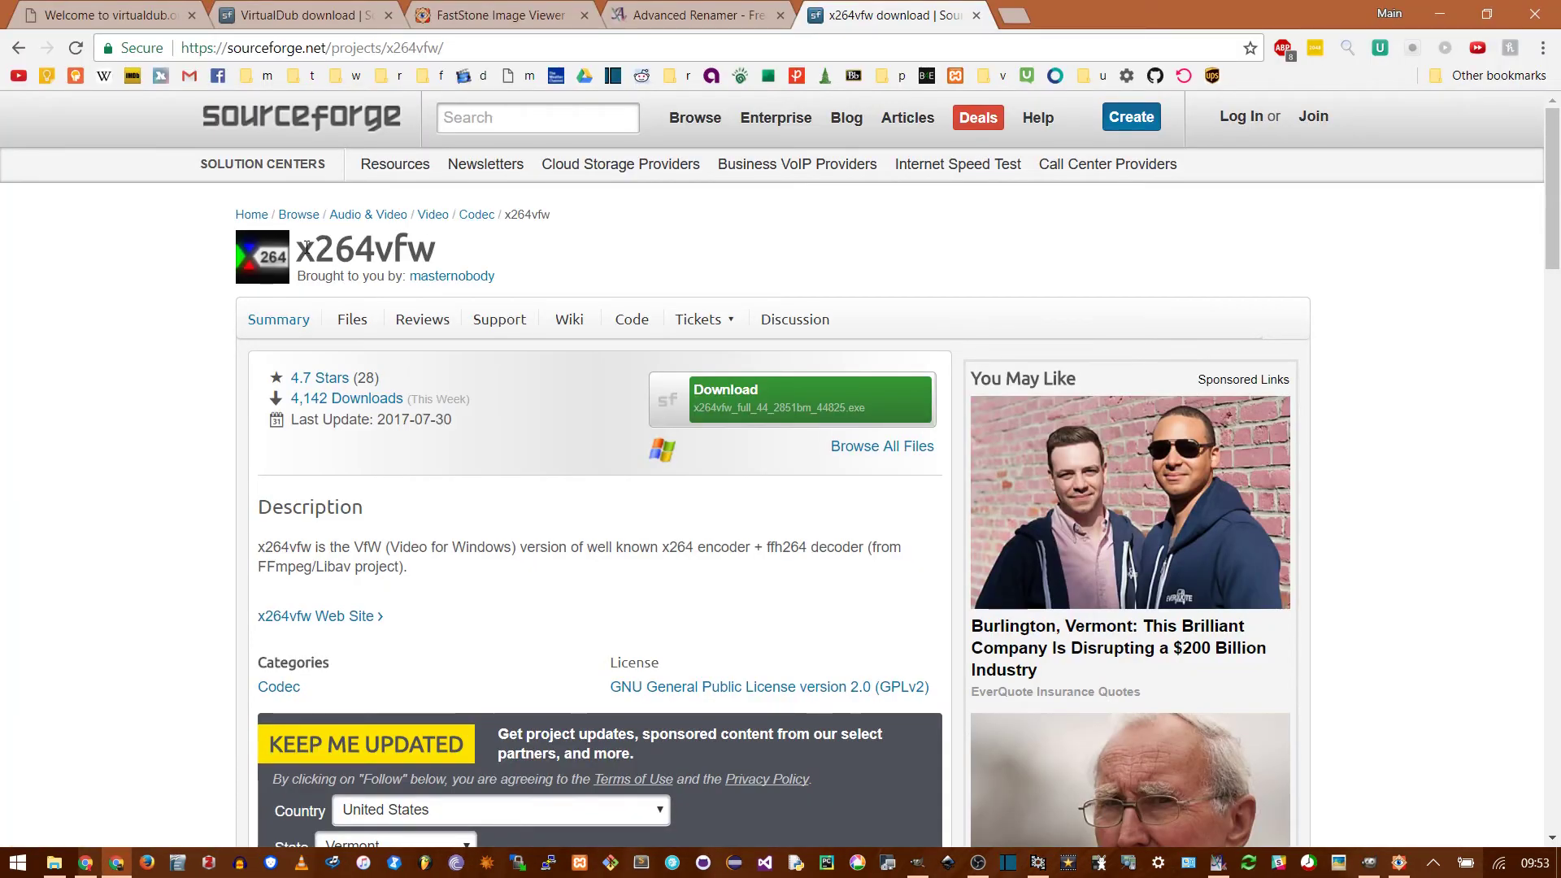
{"action": "left_click_drag", "start_coordinate": [296, 248], "coordinate": [477, 249]}
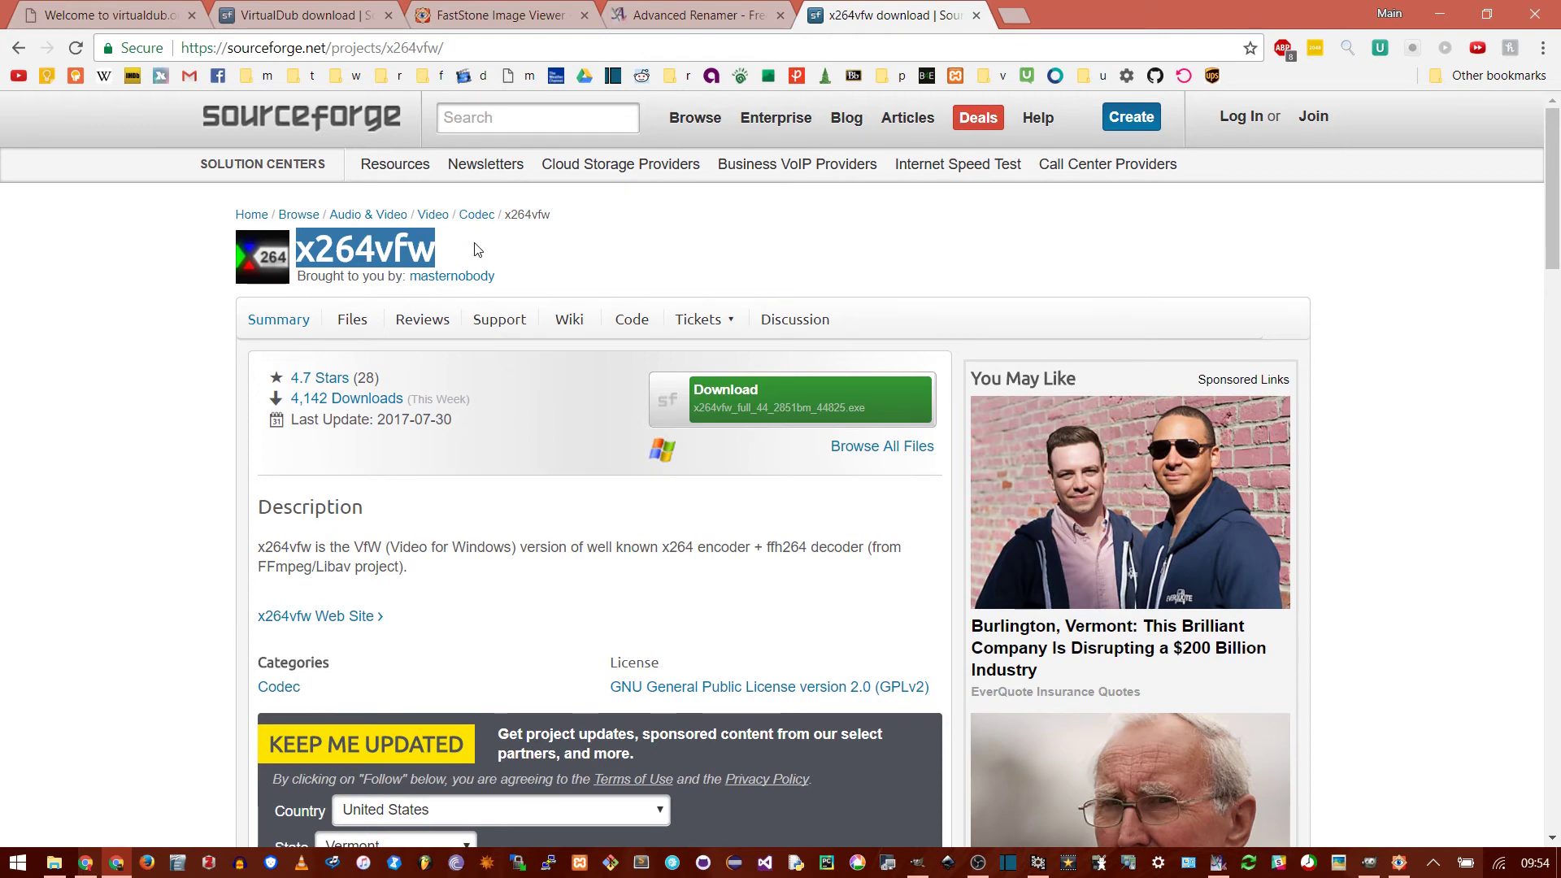
{"action": "key", "text": "alt+Tab"}
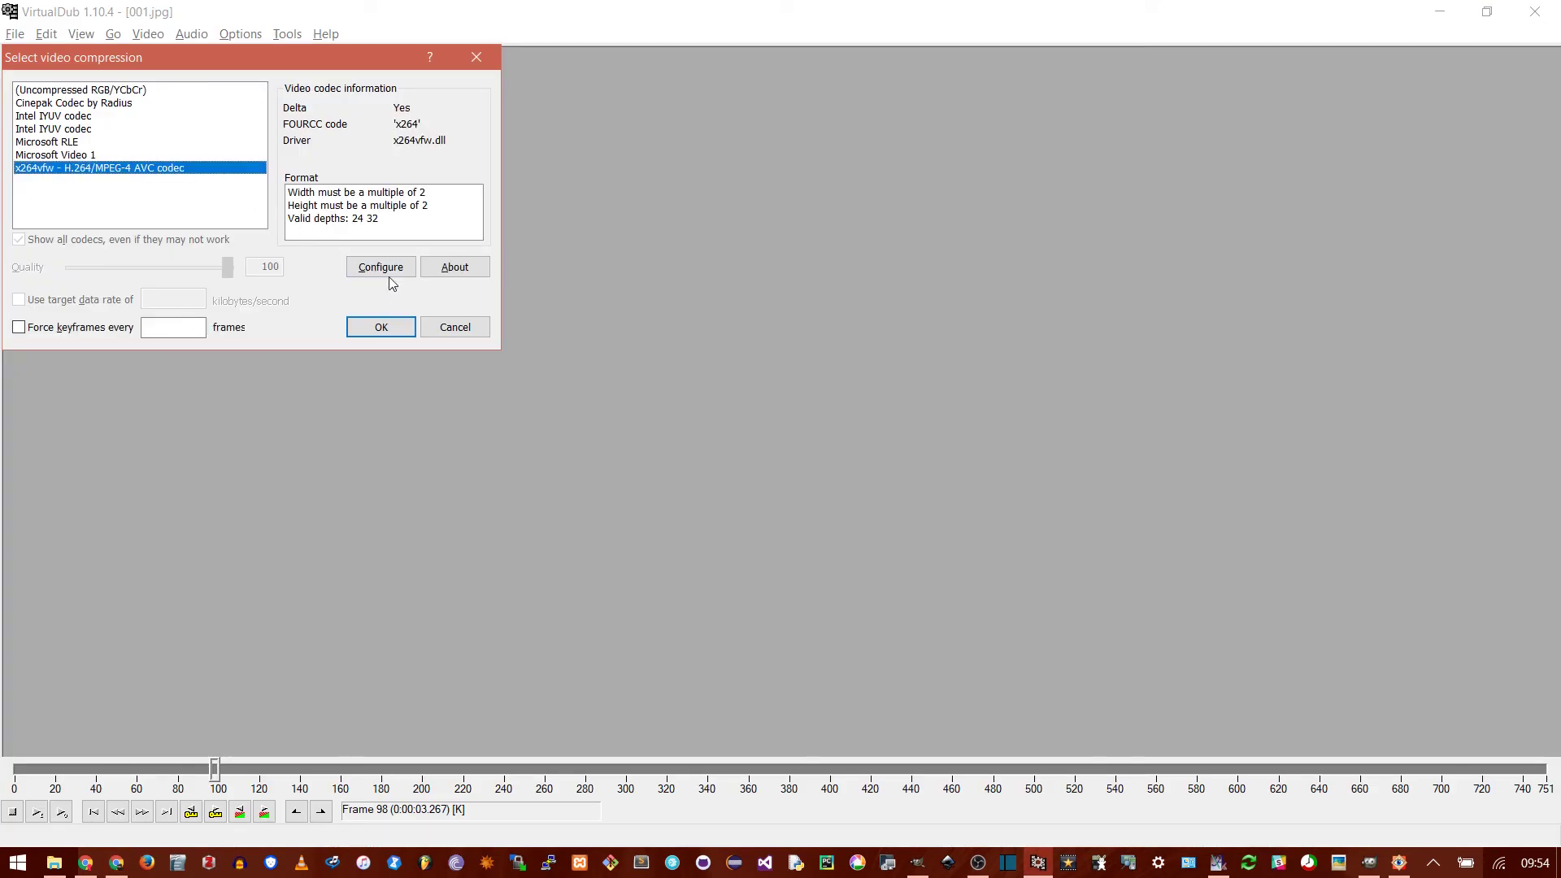
Open the x264vfw configuration and reset it to default values.
{"action": "left_click", "coordinate": [387, 272]}
{"action": "left_click", "coordinate": [487, 693]}
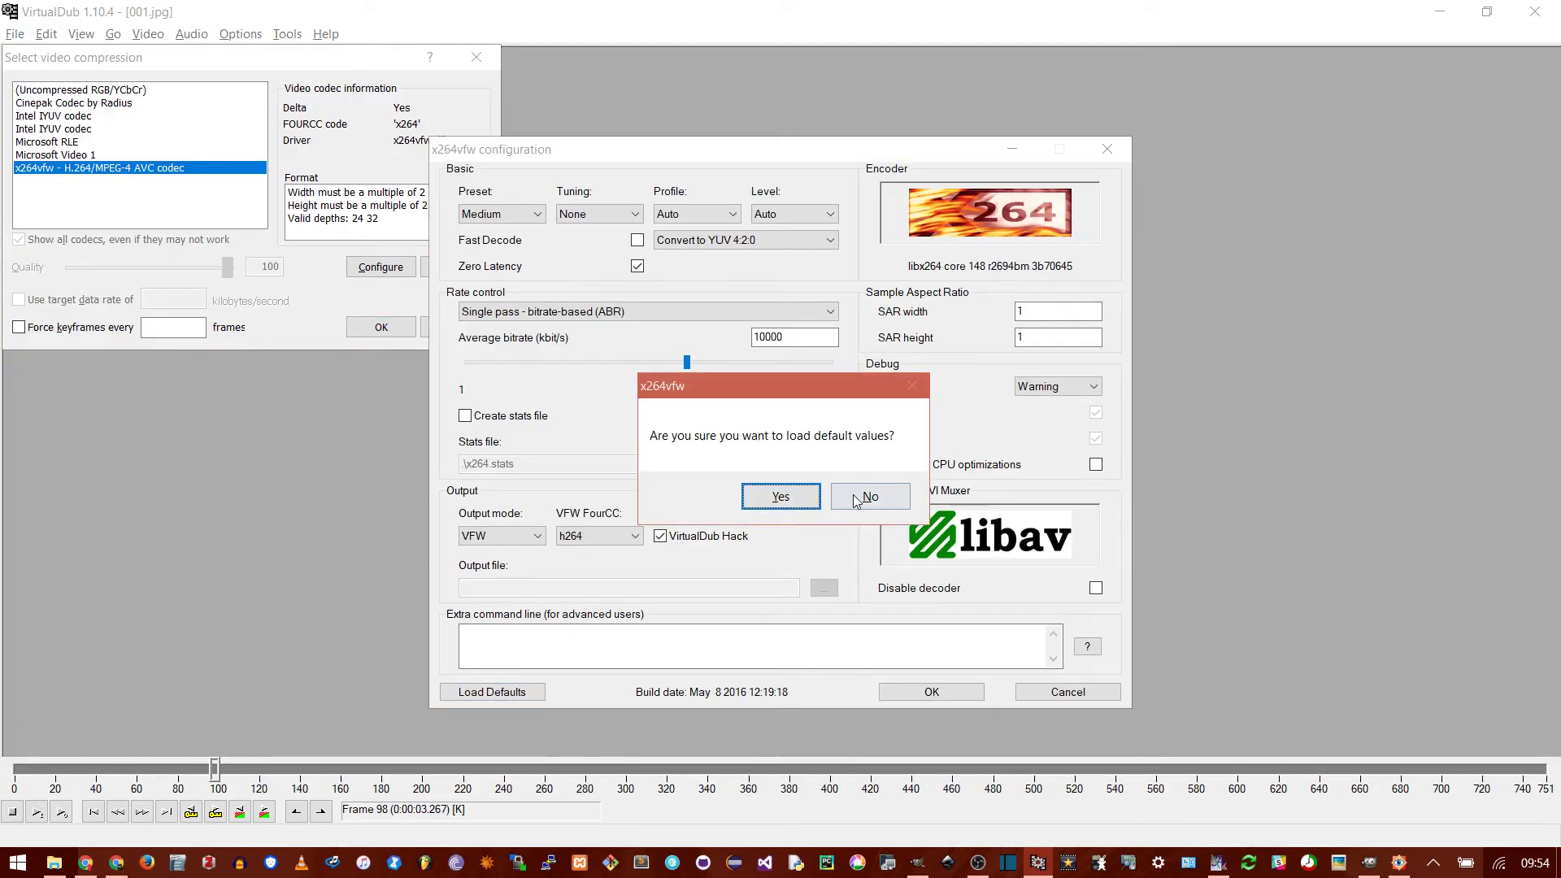
{"action": "left_click", "coordinate": [804, 494]}
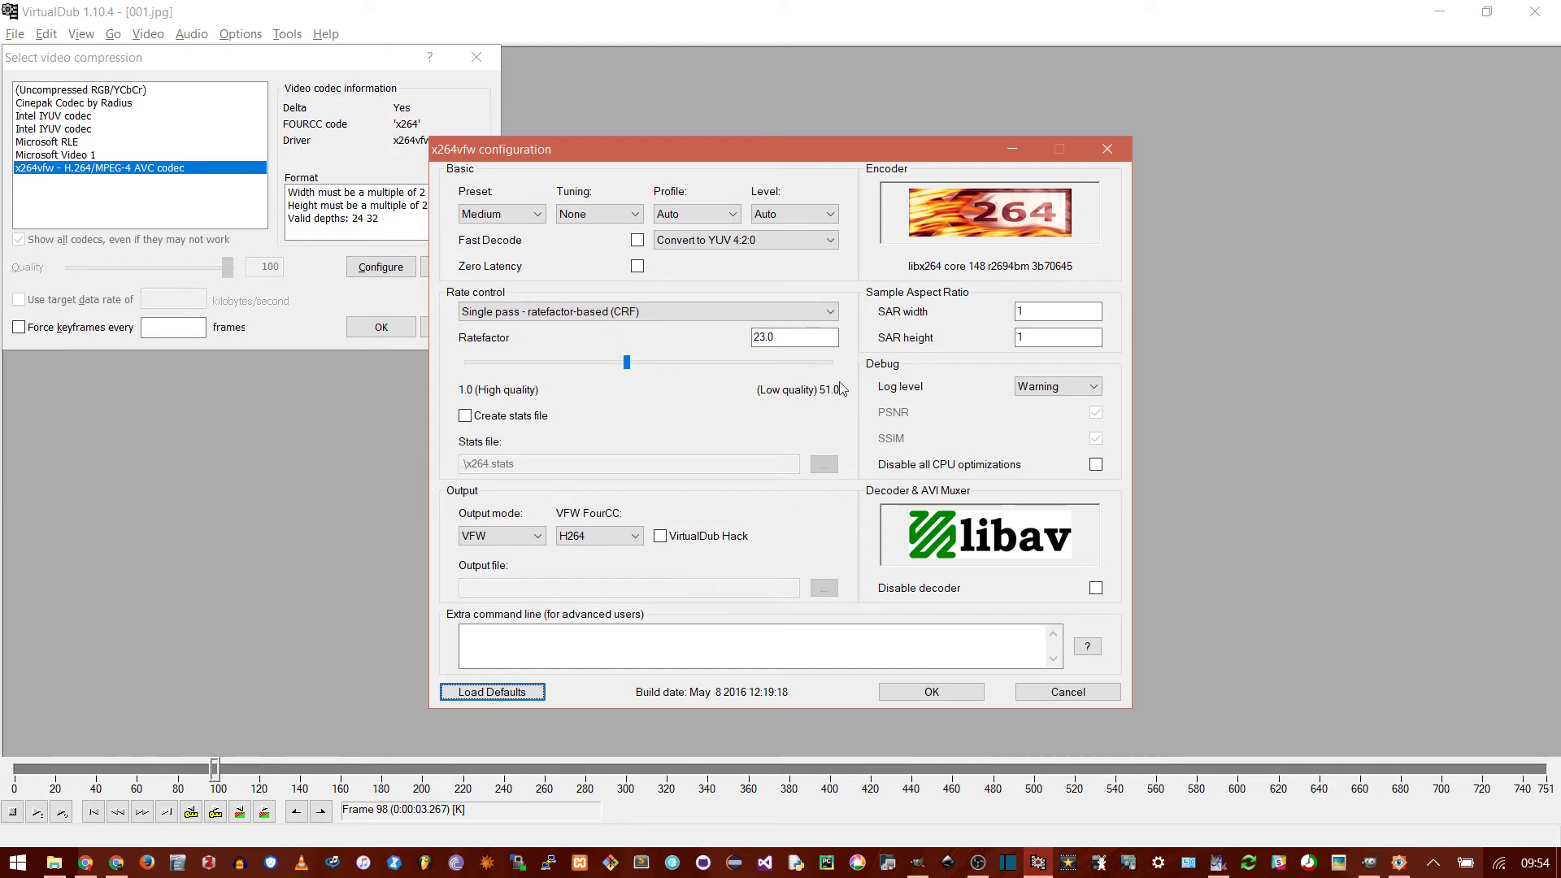
Enable Zero Latency and set single-pass ABR rate control at 10000 kbit/s.
{"action": "left_click", "coordinate": [638, 266]}
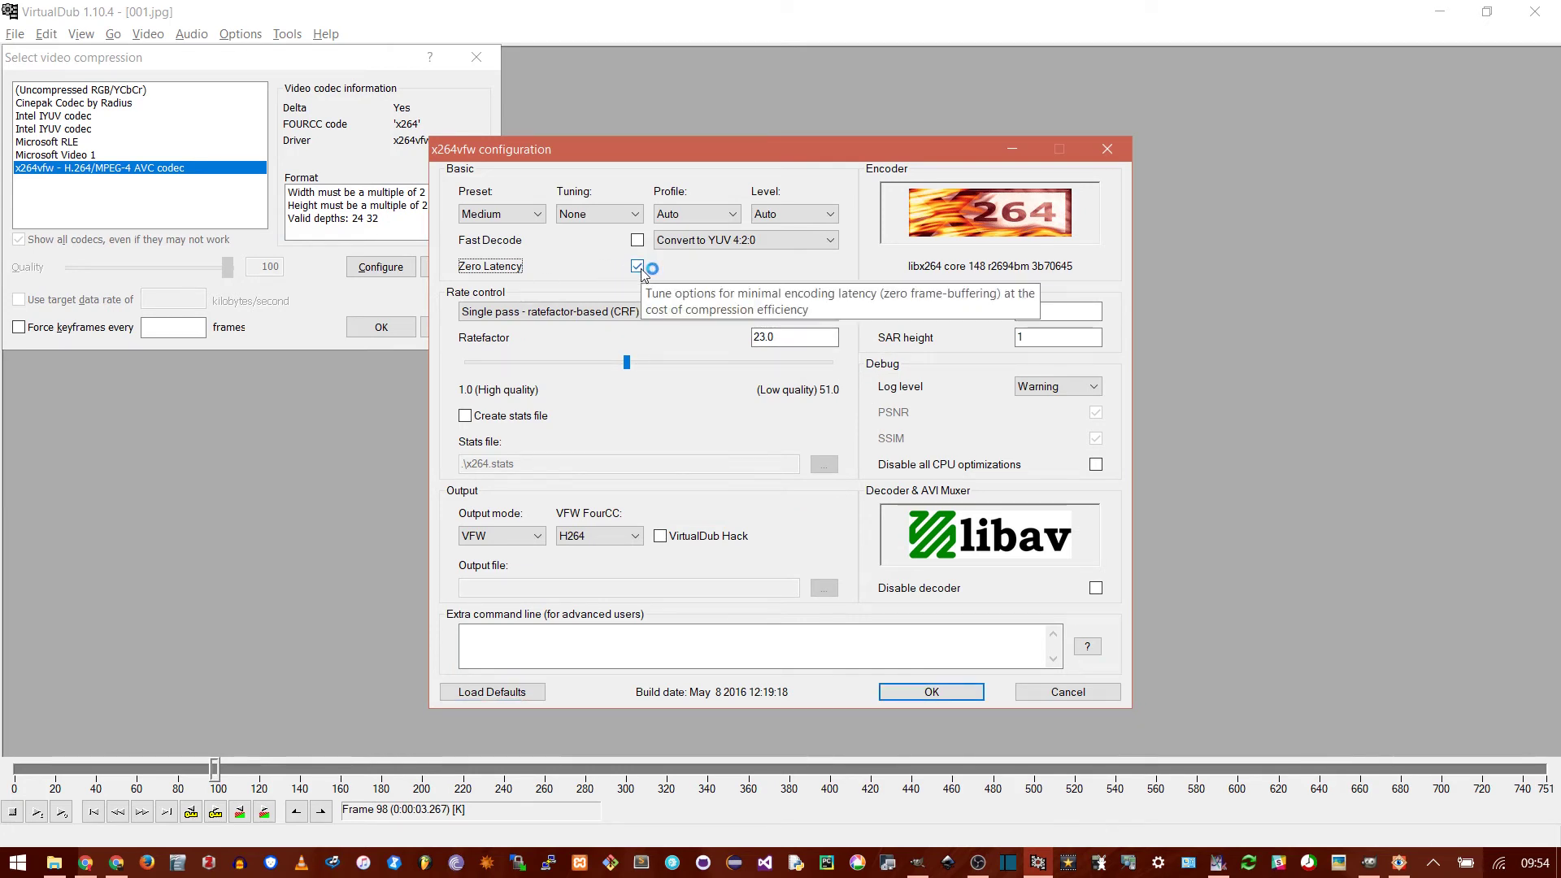
{"action": "key", "text": "Tab"}
{"action": "left_click", "coordinate": [664, 315]}
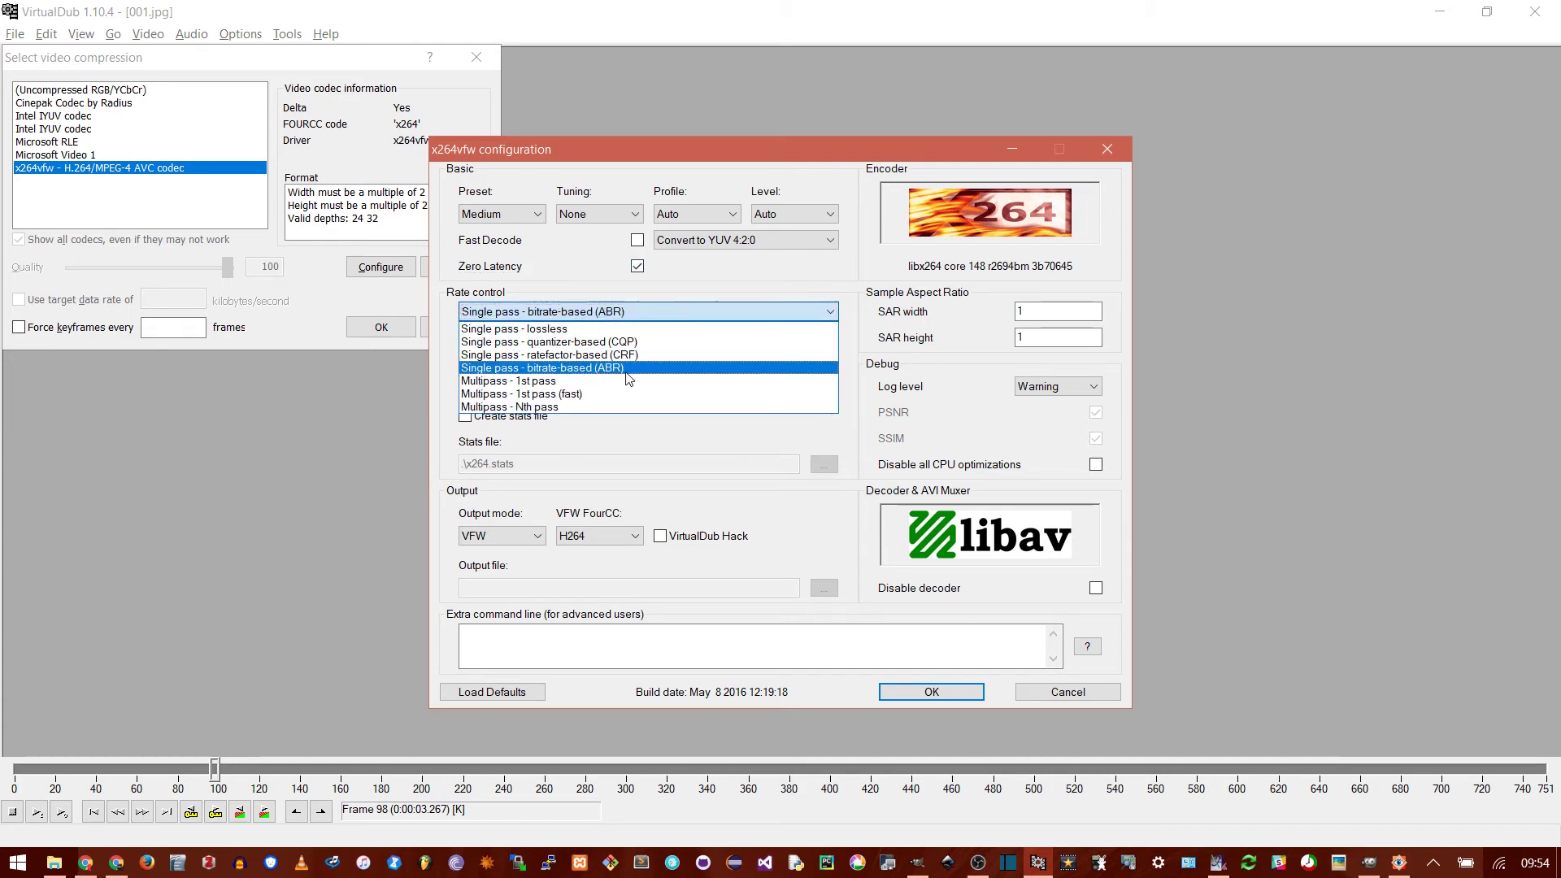
{"action": "left_click", "coordinate": [627, 371]}
{"action": "key", "text": "Tab"}
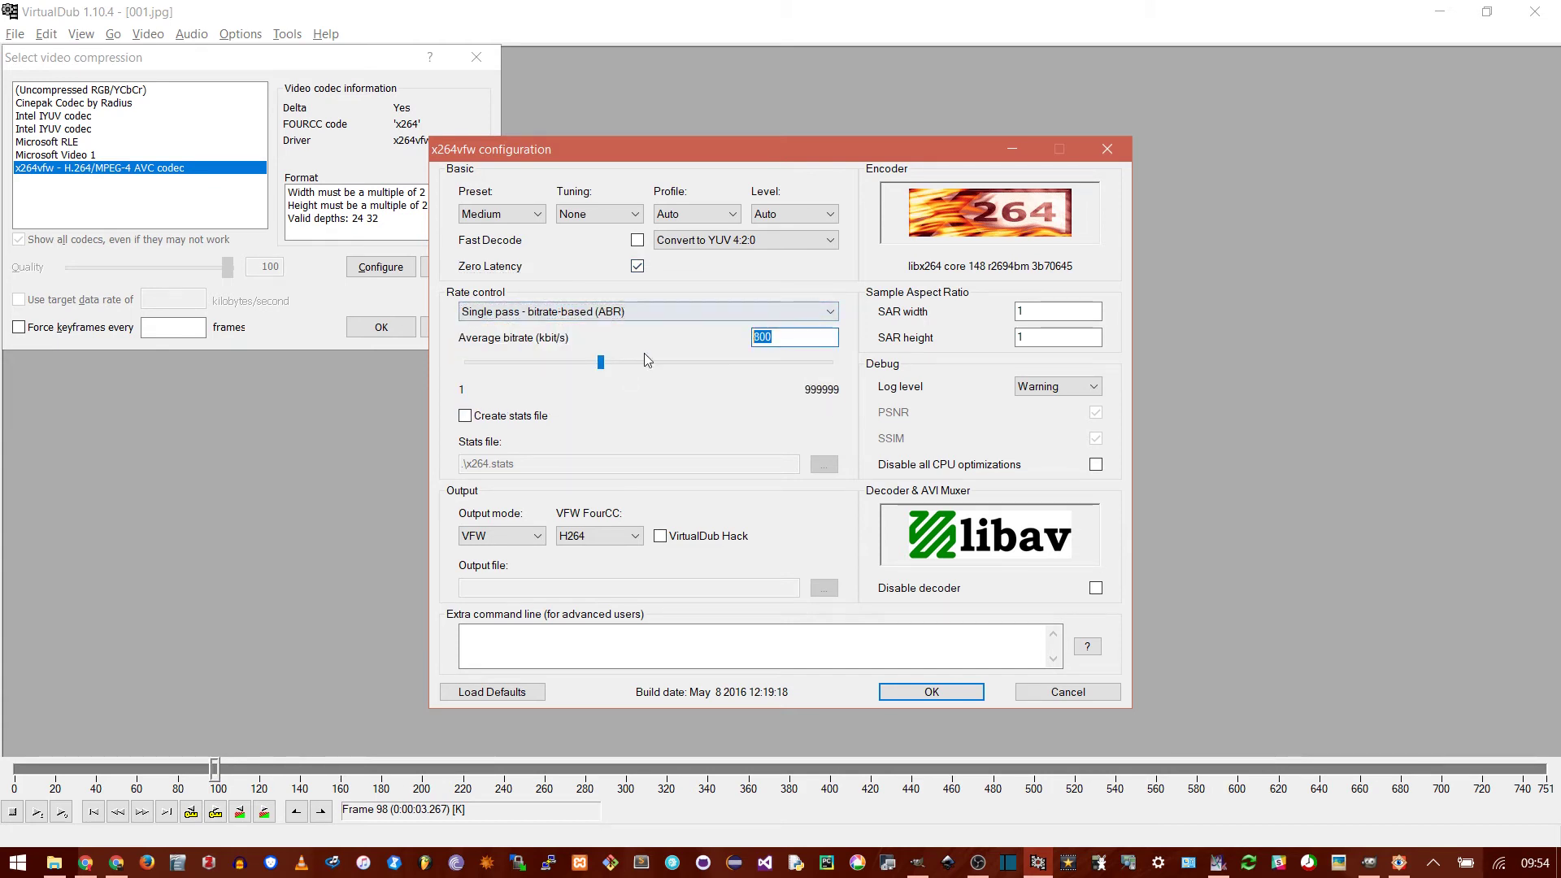
{"action": "type", "text": "100"}
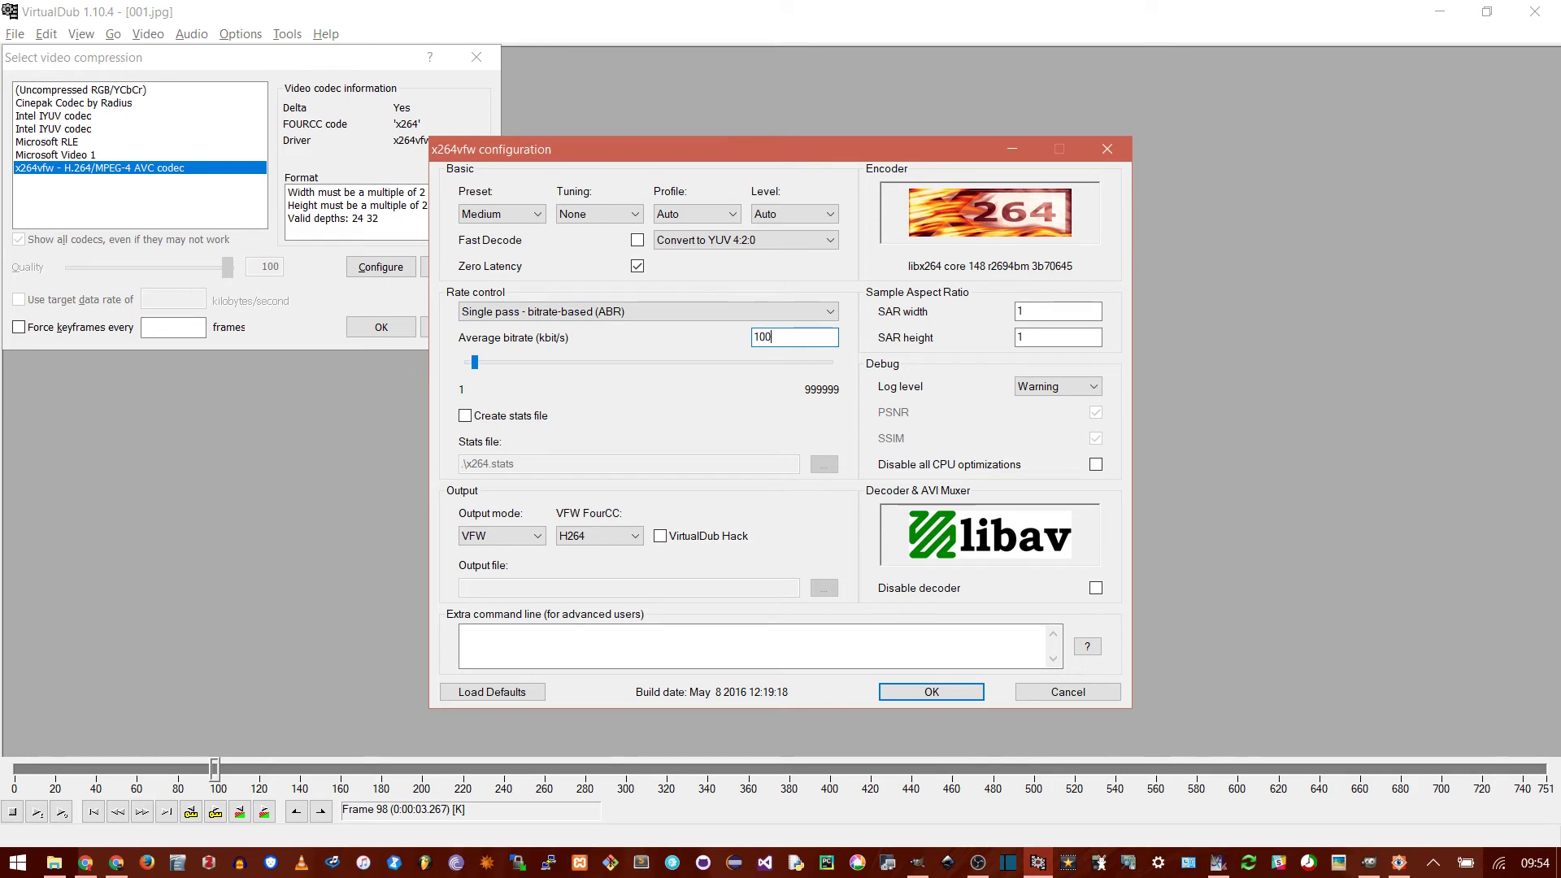
{"action": "type", "text": "00"}
Keep VFW output, set FourCC to h264, enable VirtualDub Hack, and accept the settings.
{"action": "left_click", "coordinate": [496, 536]}
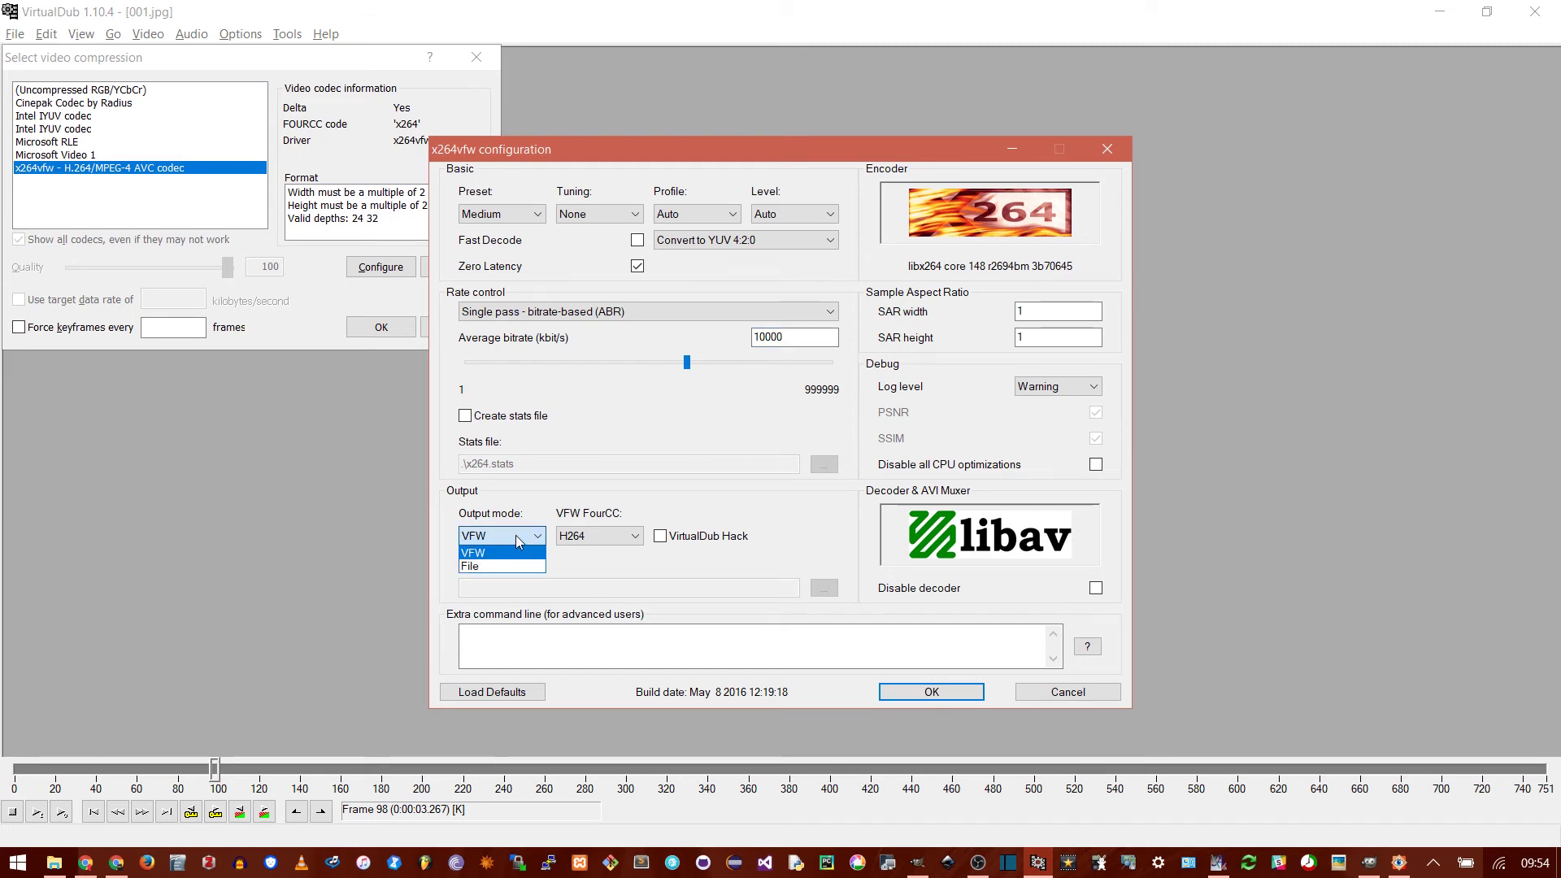
{"action": "left_click", "coordinate": [607, 542]}
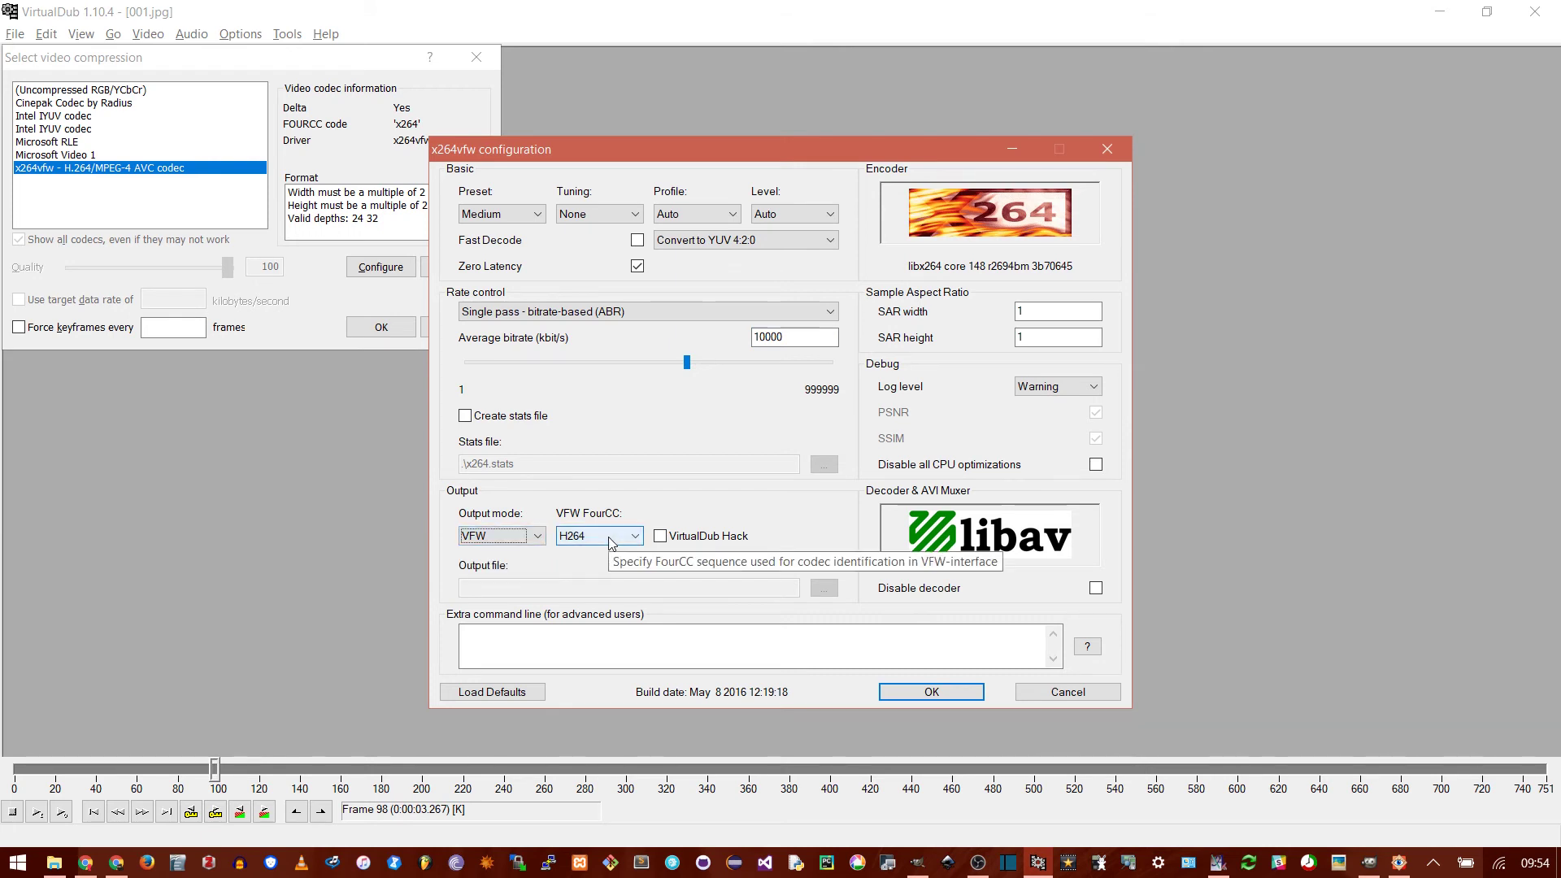
{"action": "left_click", "coordinate": [607, 540]}
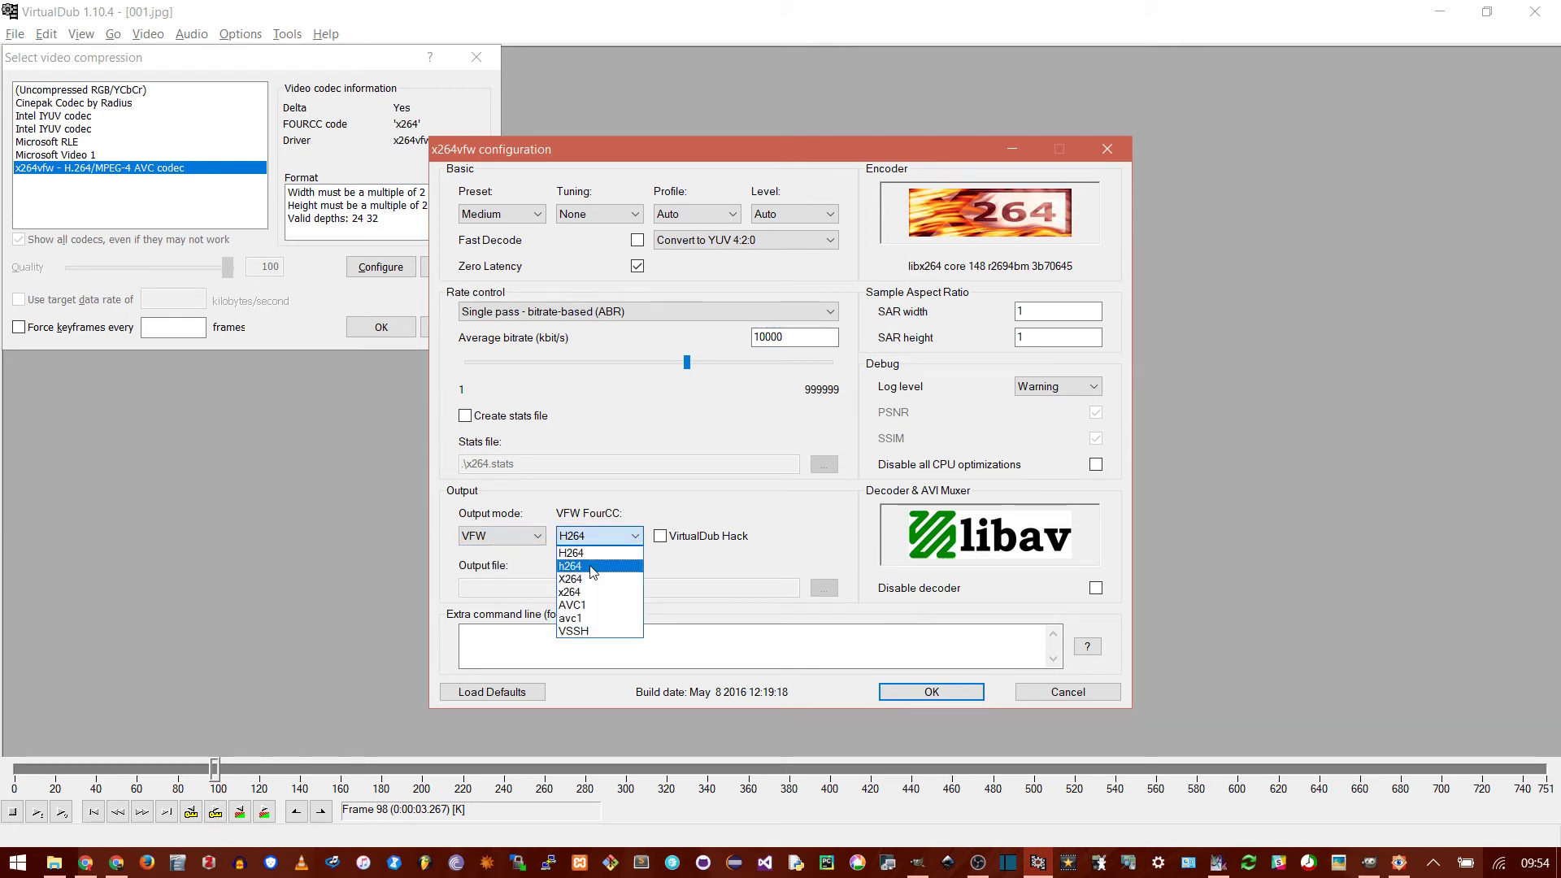
{"action": "left_click", "coordinate": [591, 566]}
{"action": "left_click", "coordinate": [661, 537]}
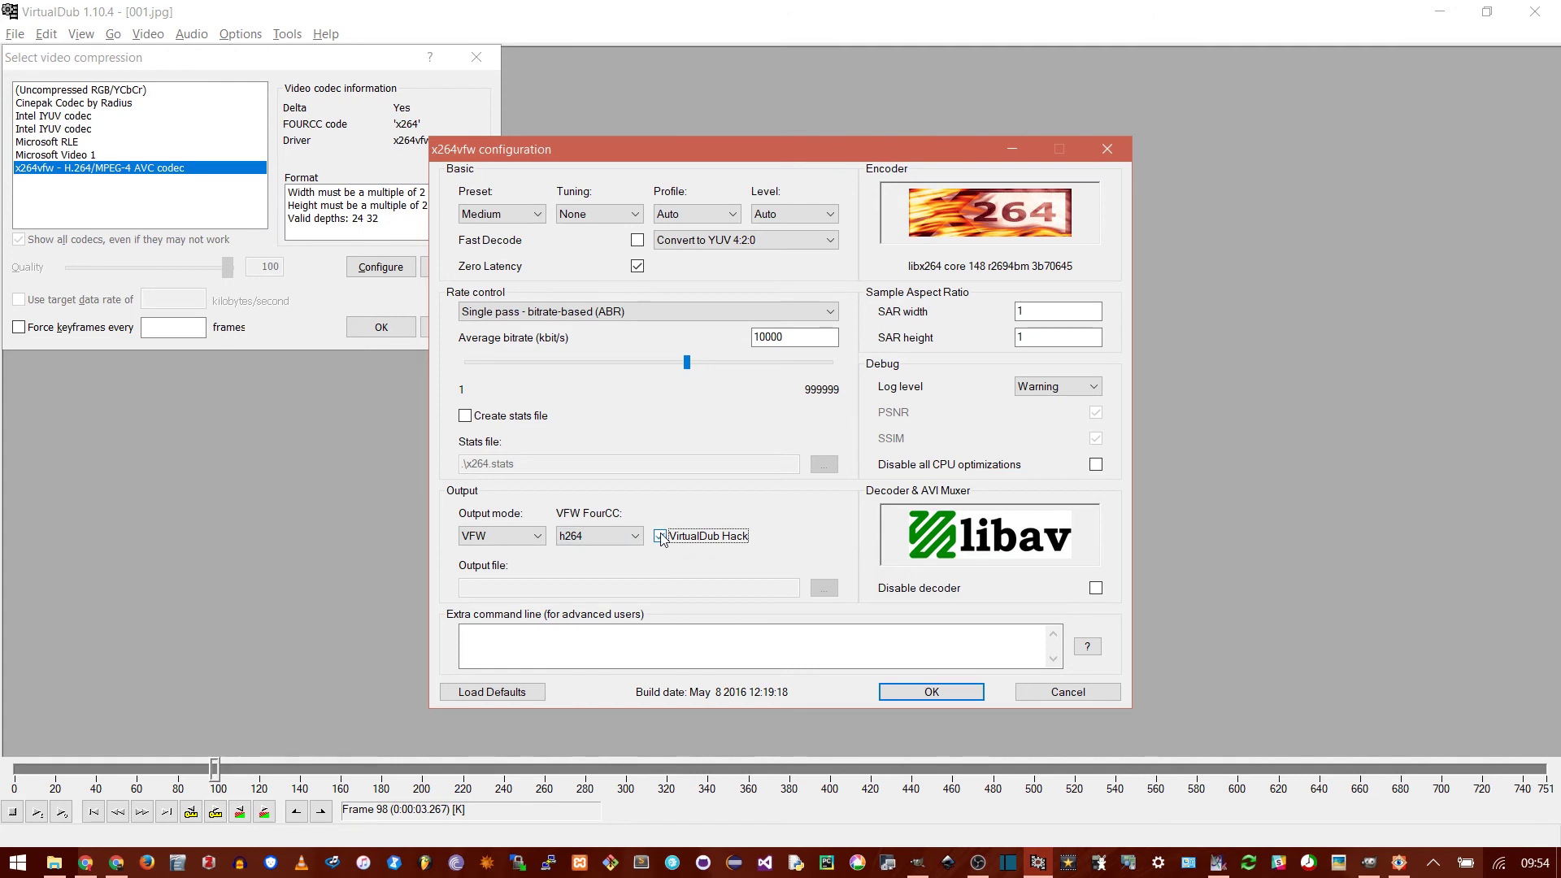
{"action": "left_click", "coordinate": [930, 691]}
Accept x264 compression, render the sequence to Cube.avi, and open the finished video for playback.
{"action": "left_click", "coordinate": [381, 326]}
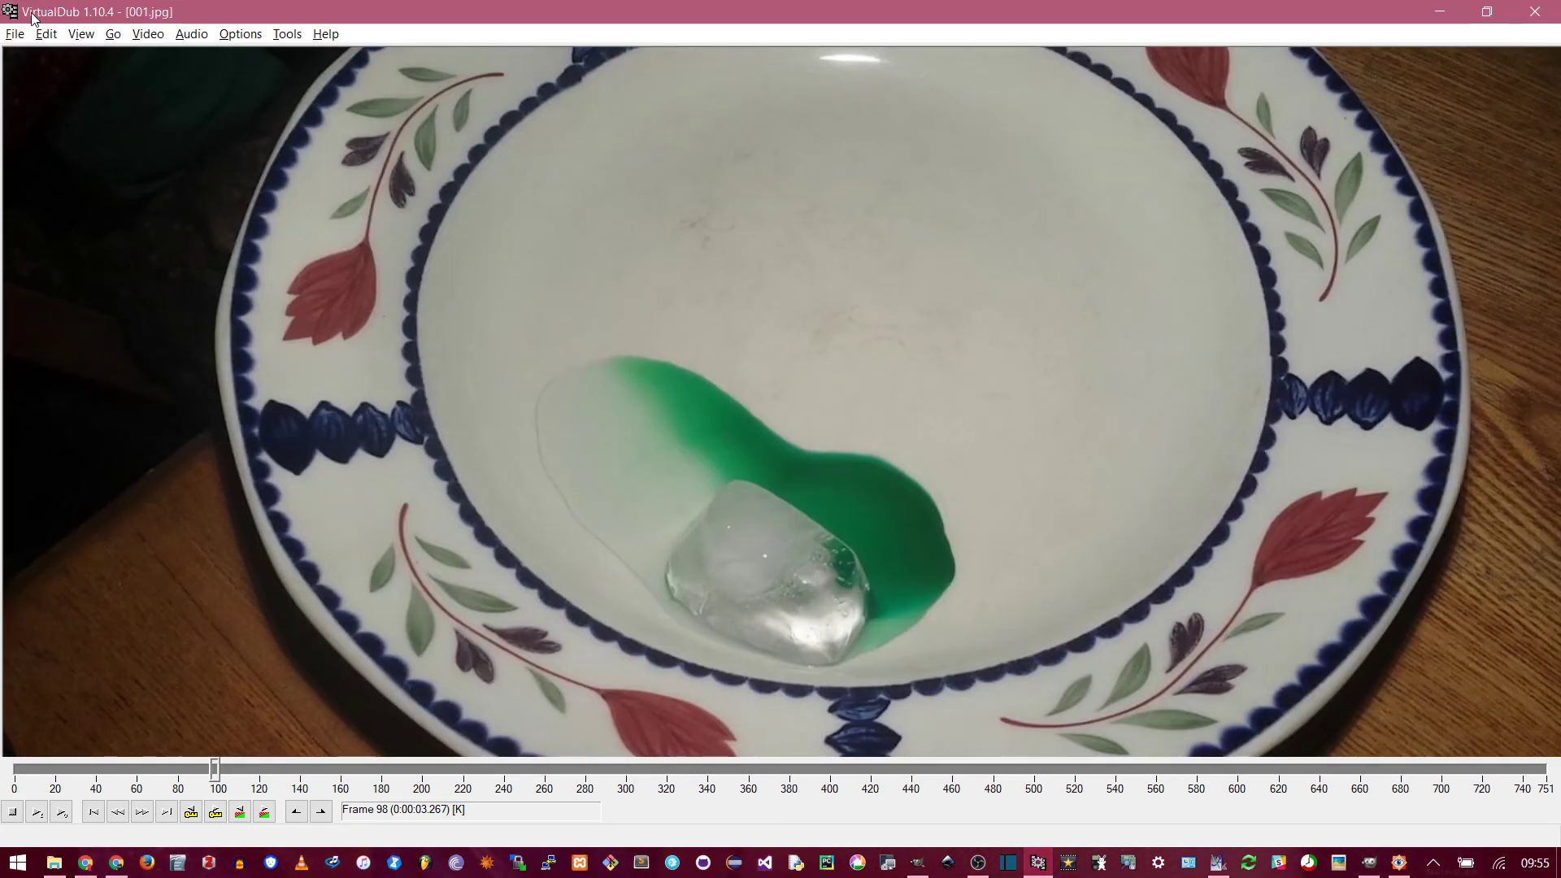
{"action": "left_click", "coordinate": [15, 34]}
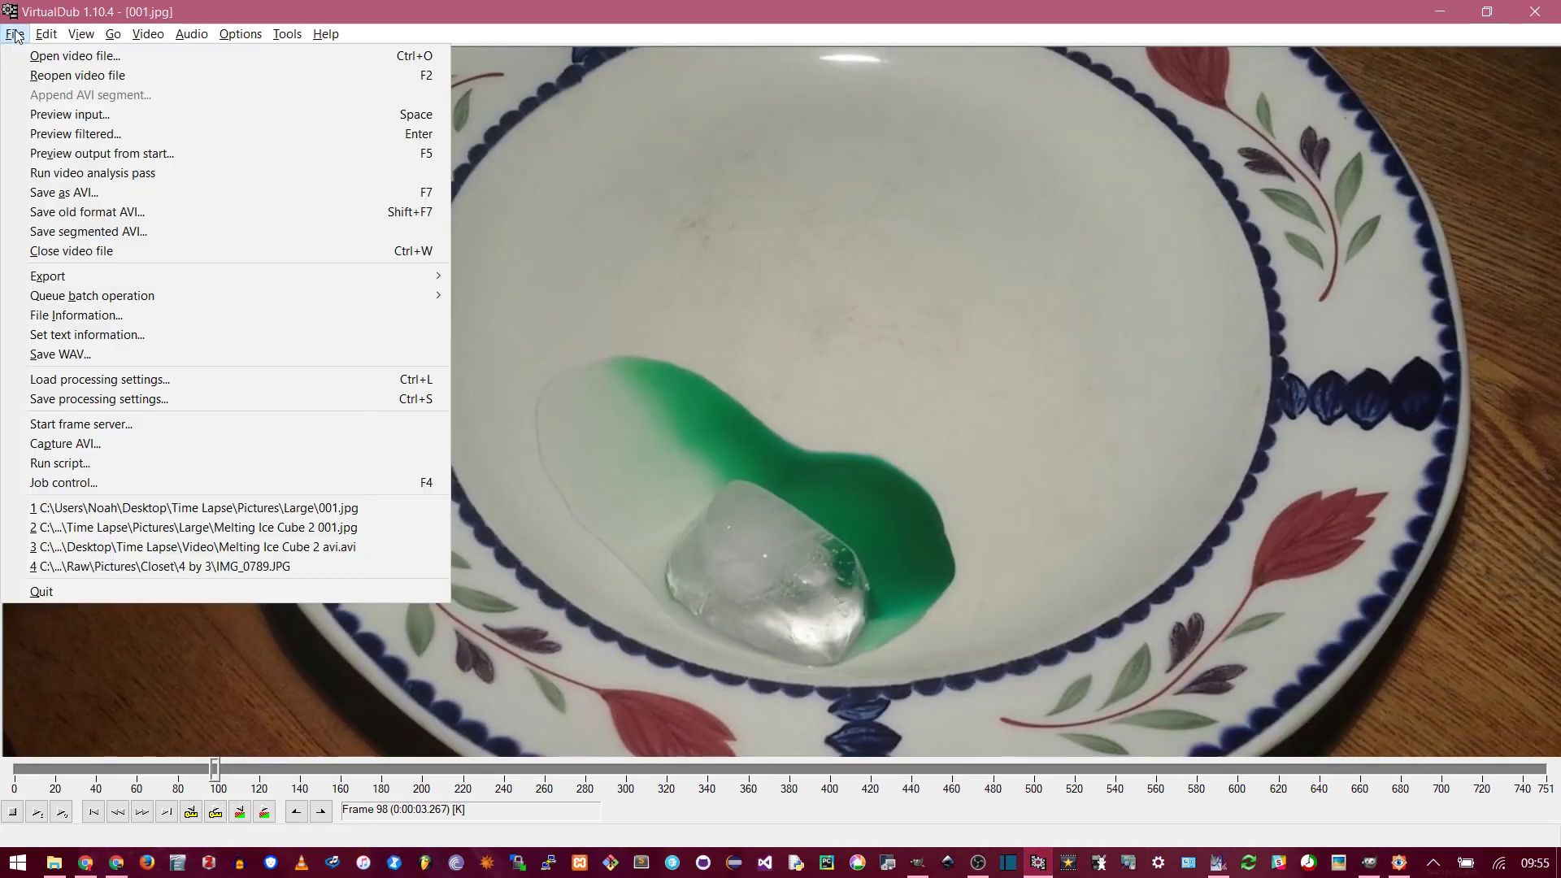
{"action": "left_click", "coordinate": [114, 194]}
{"action": "left_click", "coordinate": [595, 504]}
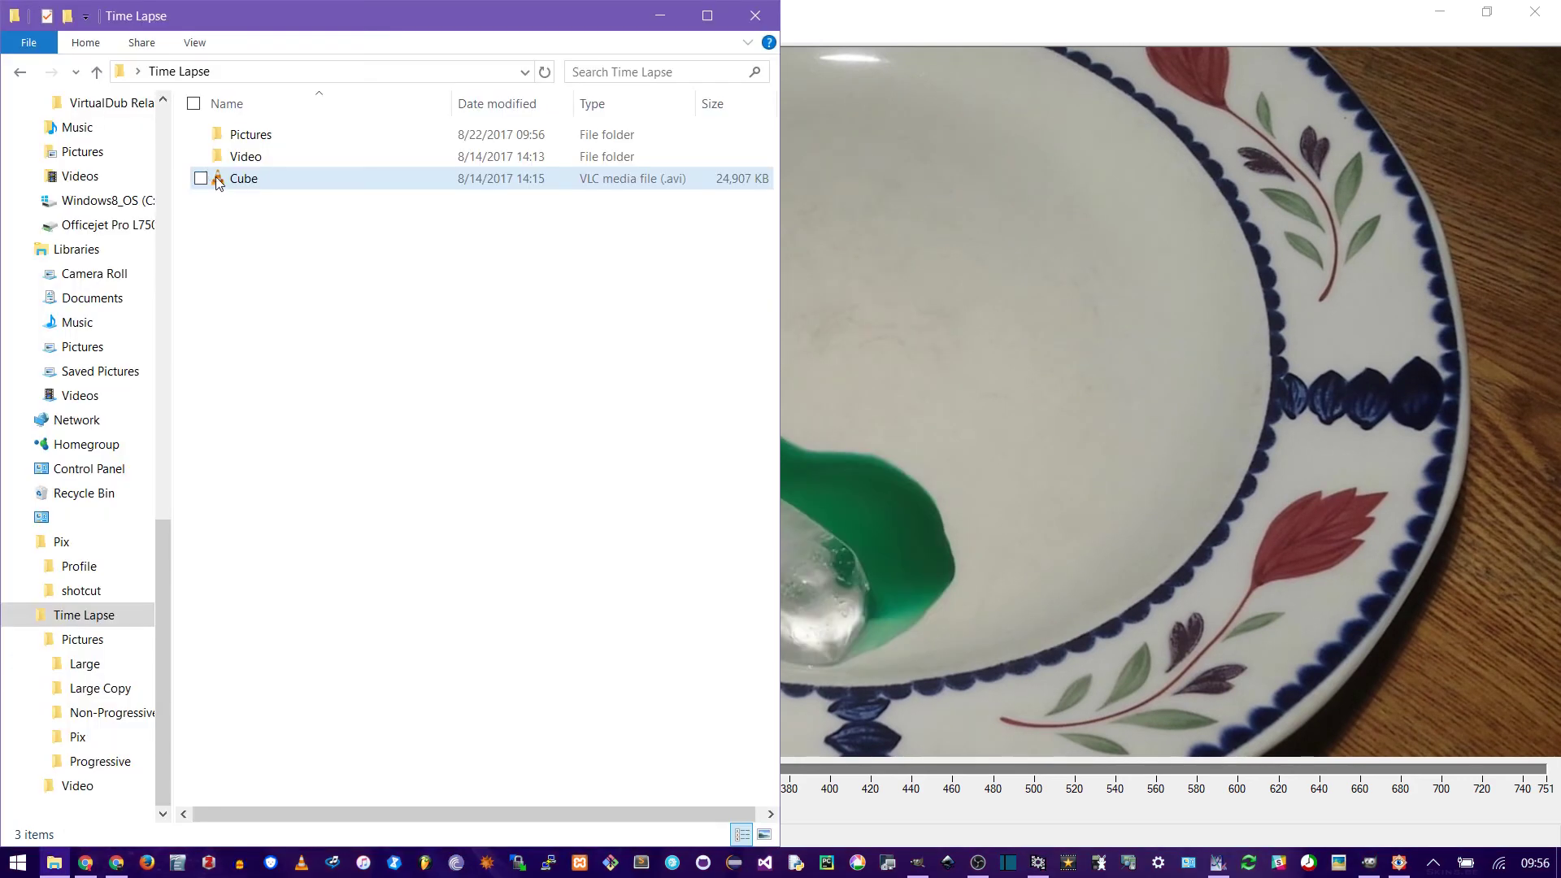
{"action": "double_click", "coordinate": [228, 182]}
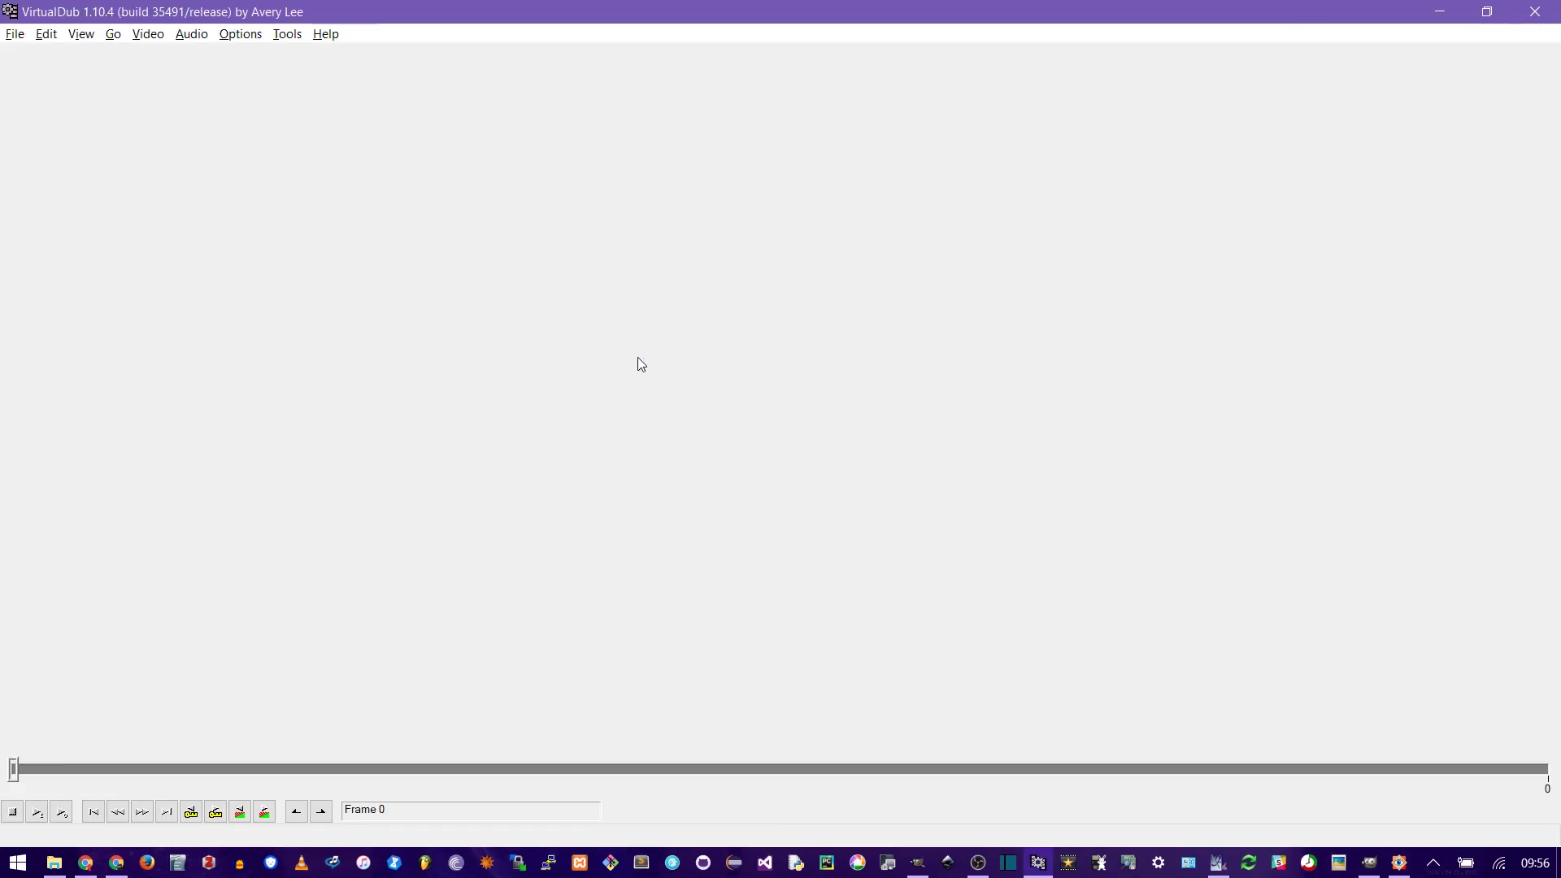
Load the image sequence from 001.jpg in the Large folder and shrink the preview zoom to fit.
{"action": "key", "text": "ctrl+o"}
{"action": "left_click", "coordinate": [159, 192]}
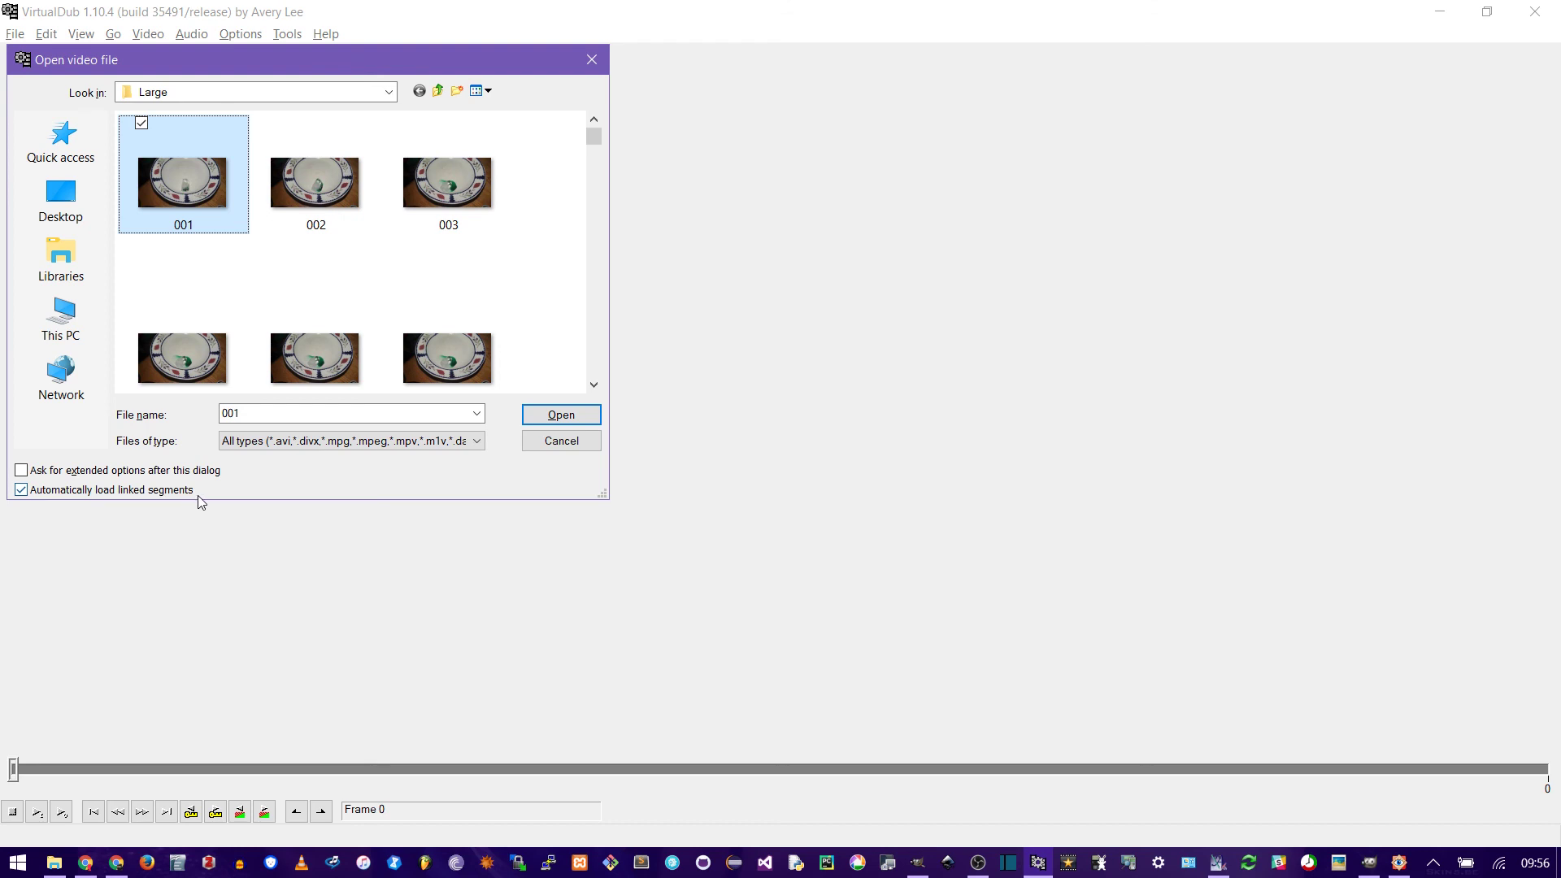
{"action": "left_click", "coordinate": [527, 419]}
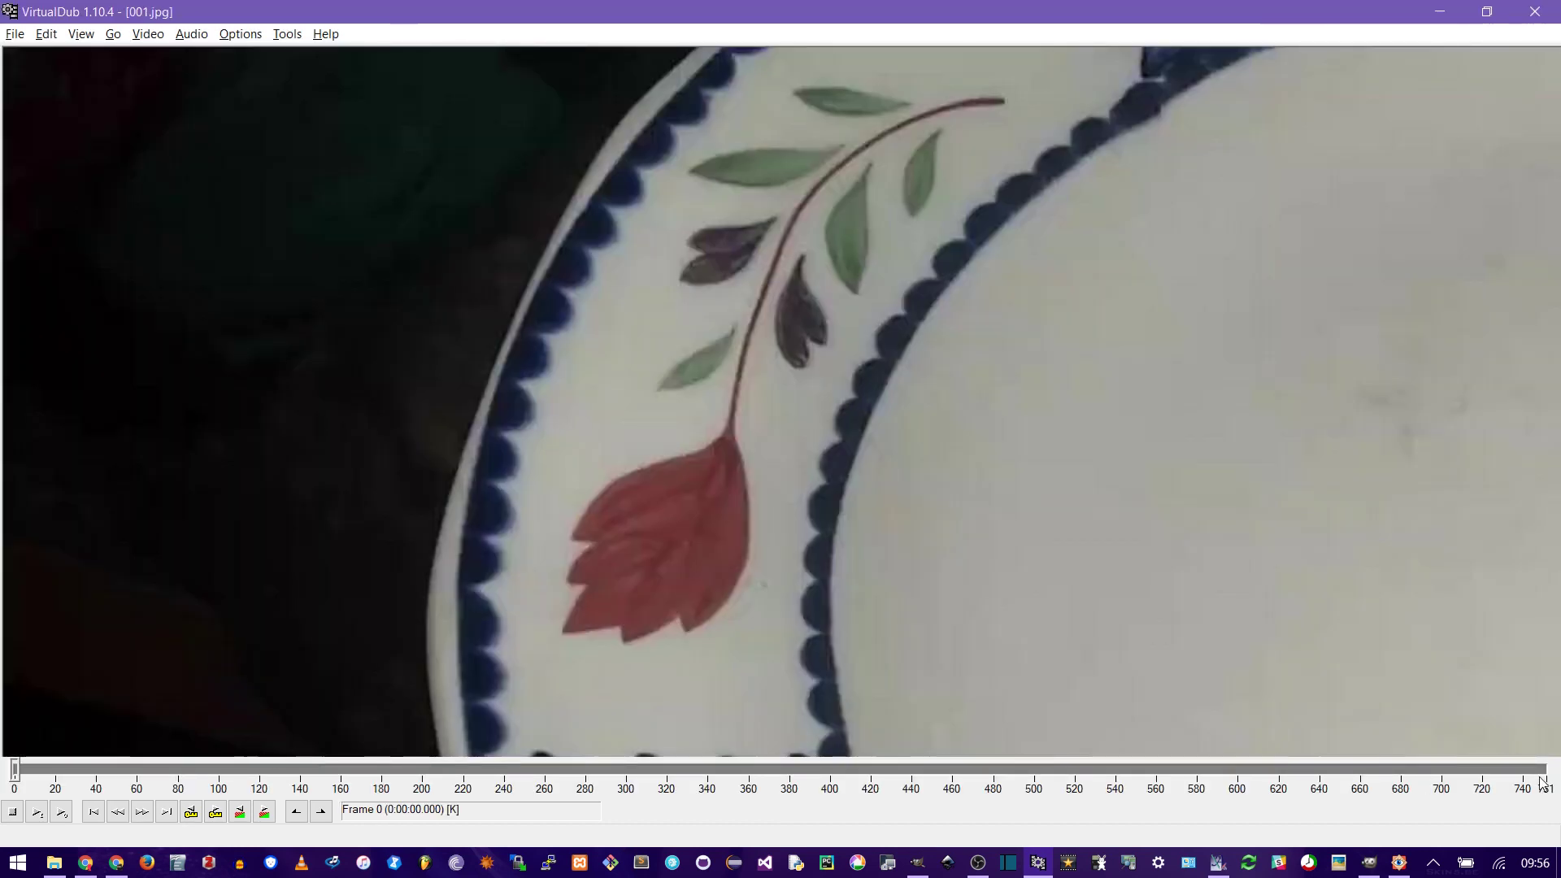
{"action": "right_click", "coordinate": [710, 415]}
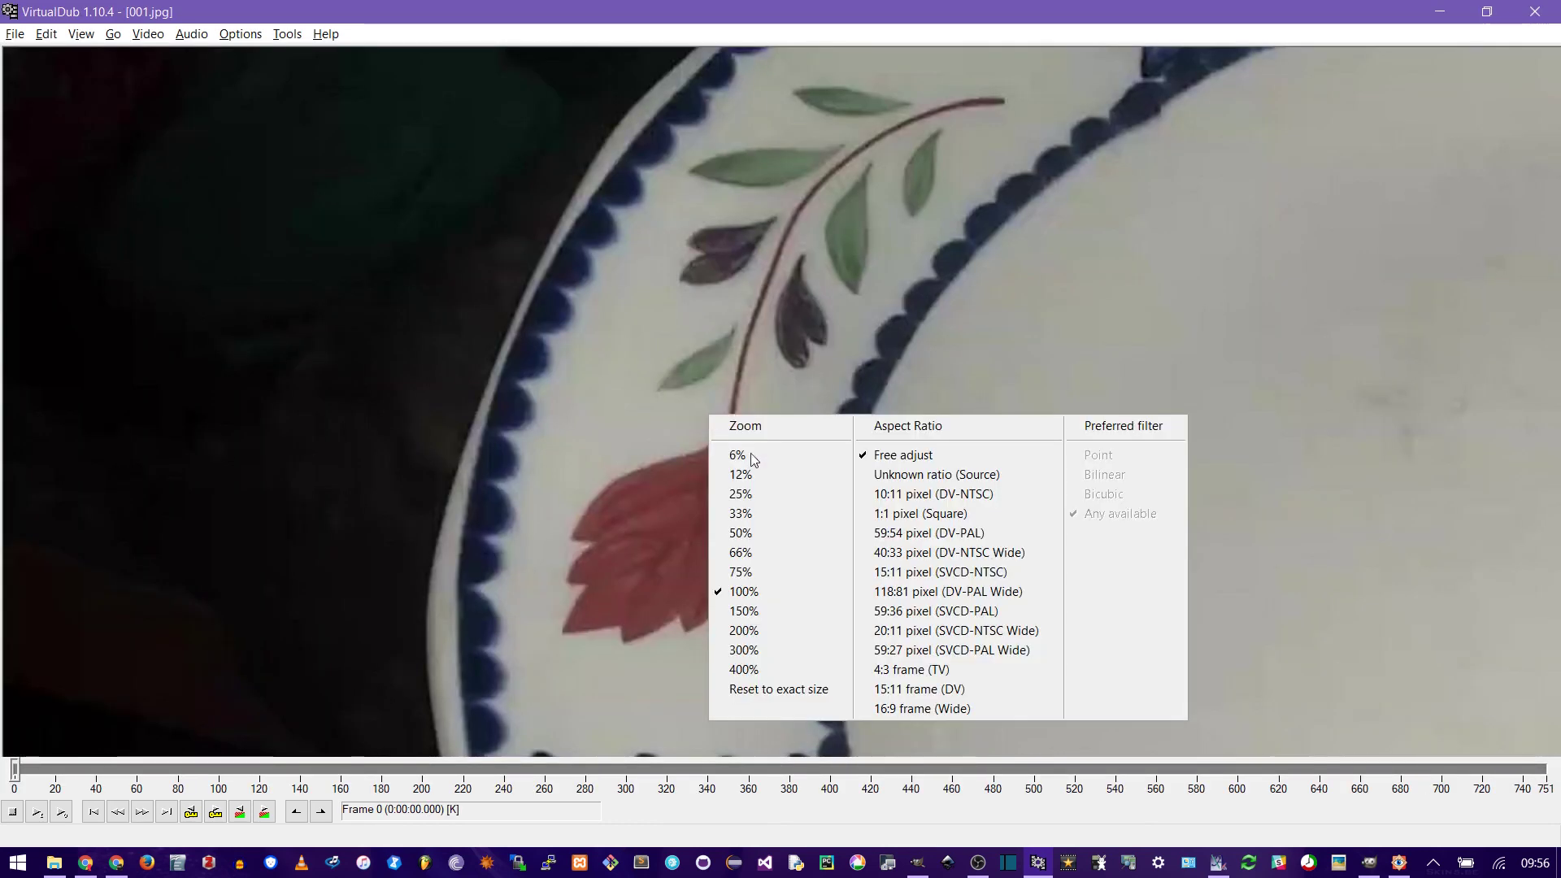
{"action": "left_click", "coordinate": [771, 534]}
Add a resize filter scaling the 3840x2160 frames to 1920x1080 with height 1080.
{"action": "left_click", "coordinate": [148, 33]}
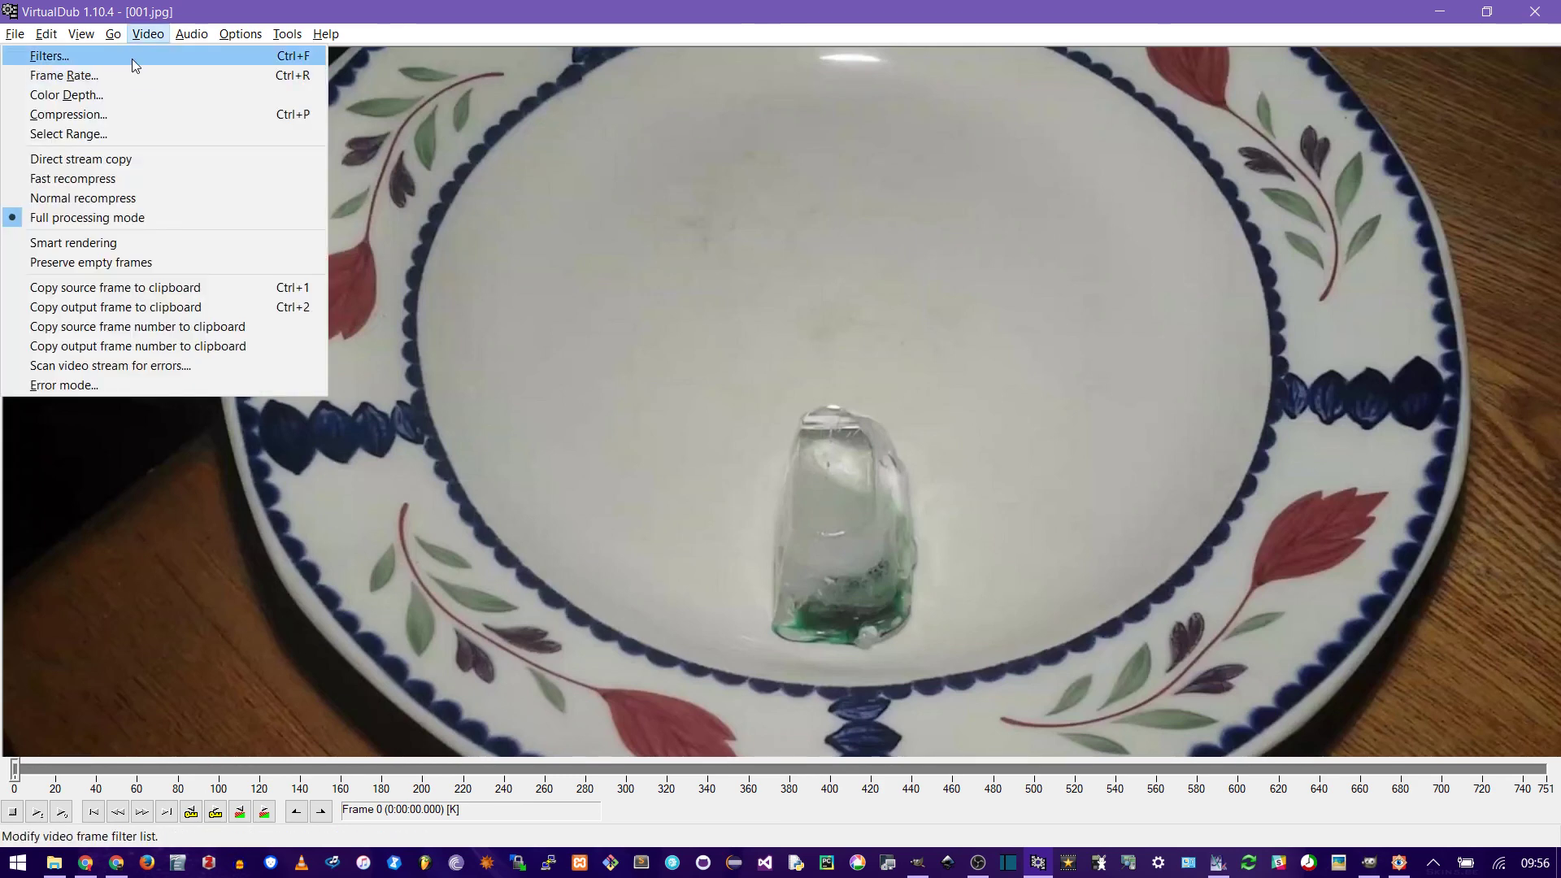
{"action": "left_click", "coordinate": [131, 59]}
{"action": "left_click", "coordinate": [448, 160]}
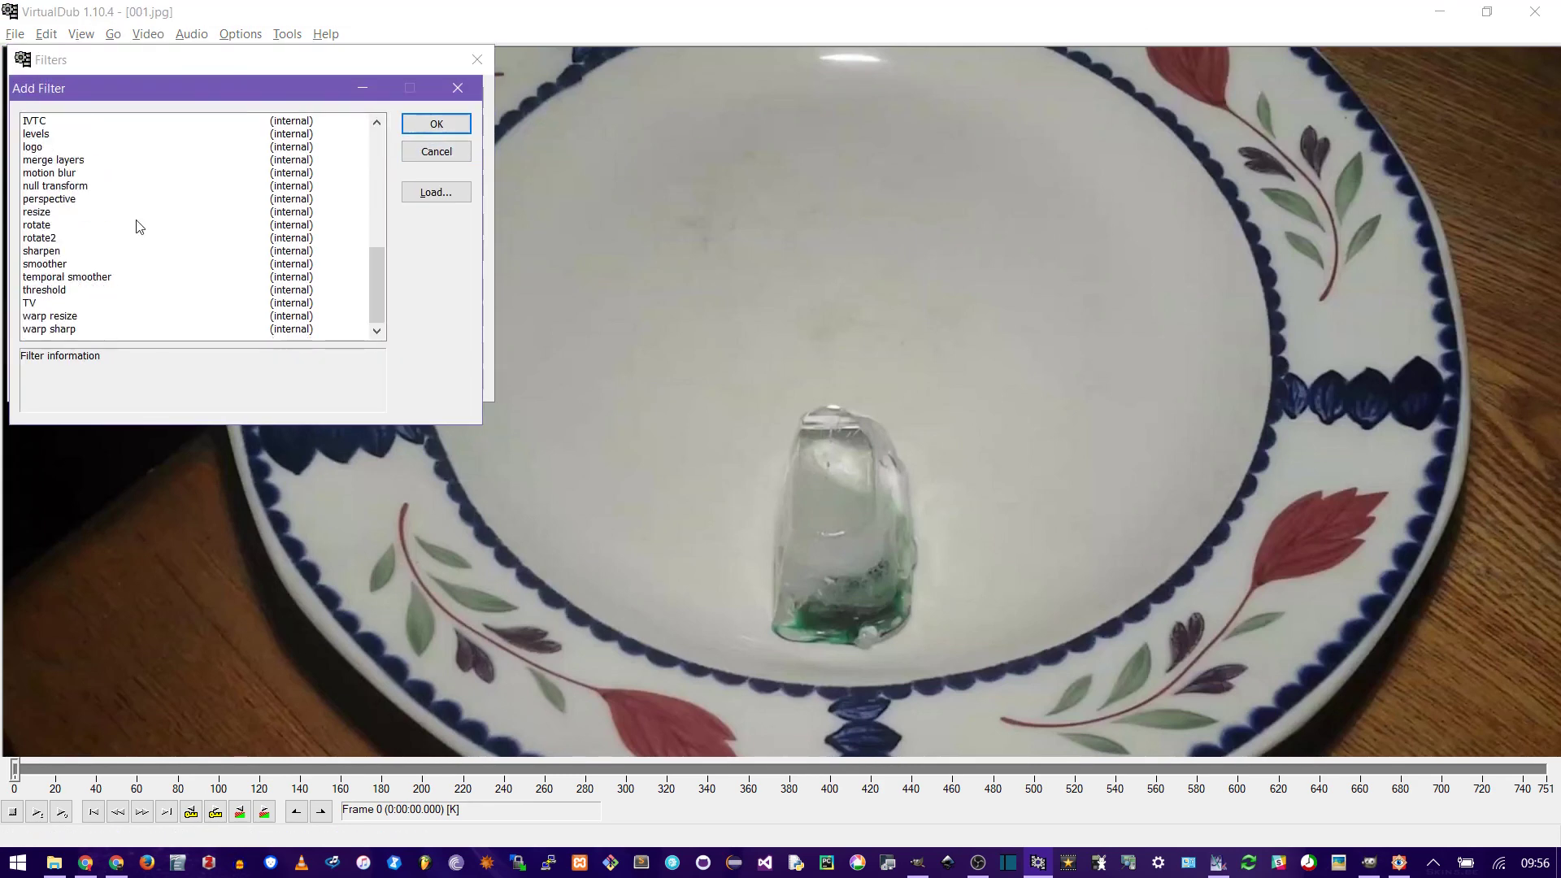
{"action": "left_click", "coordinate": [50, 211]}
{"action": "left_click", "coordinate": [425, 128]}
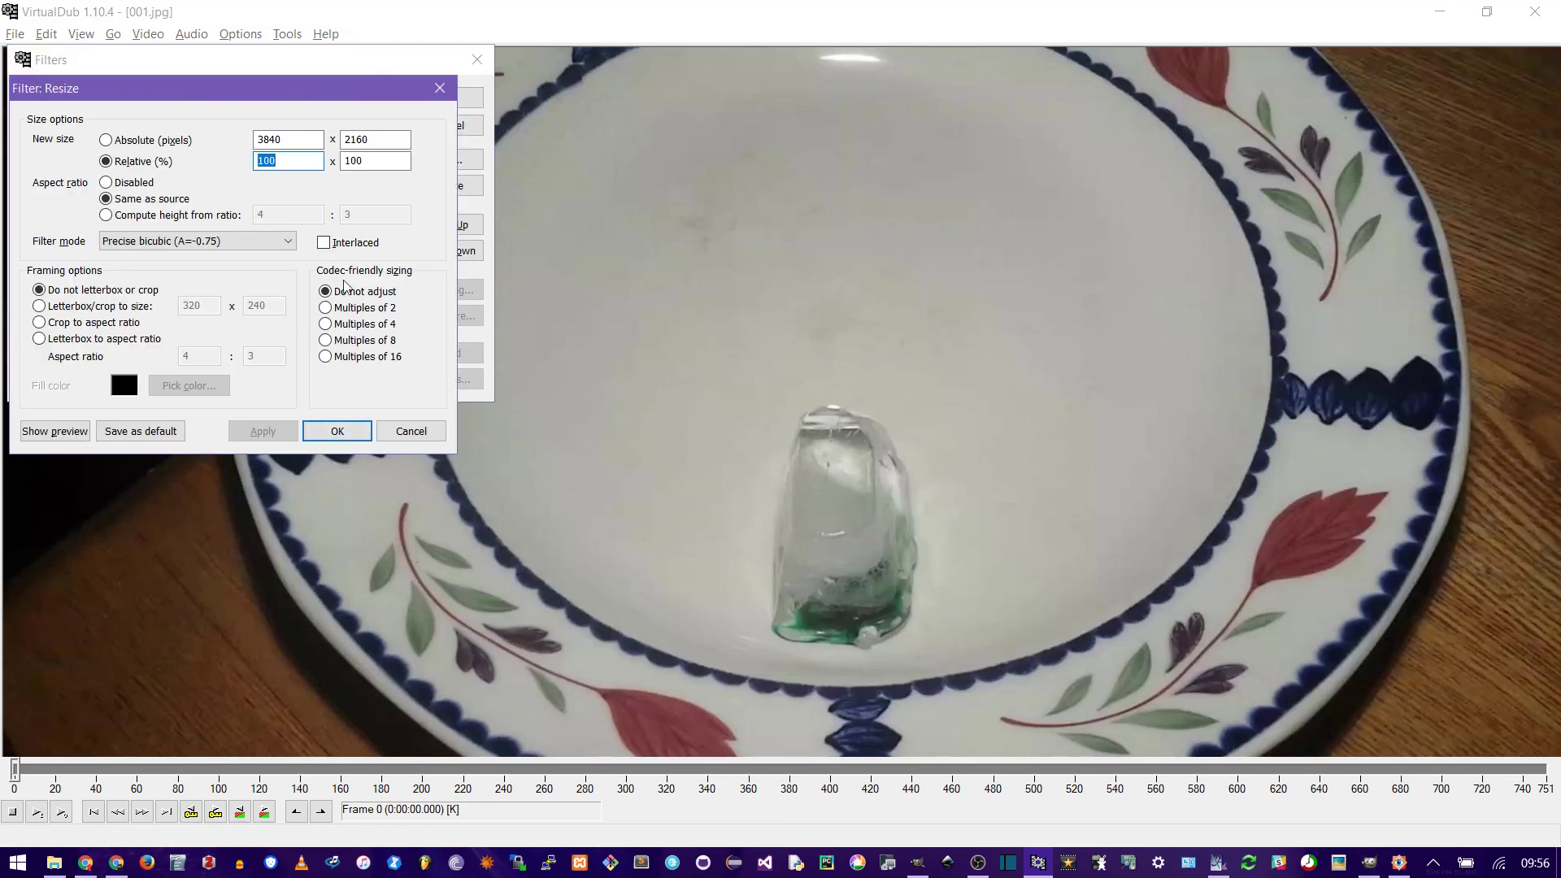
{"action": "key", "text": "shift+Tab"}
{"action": "type", "text": "10"}
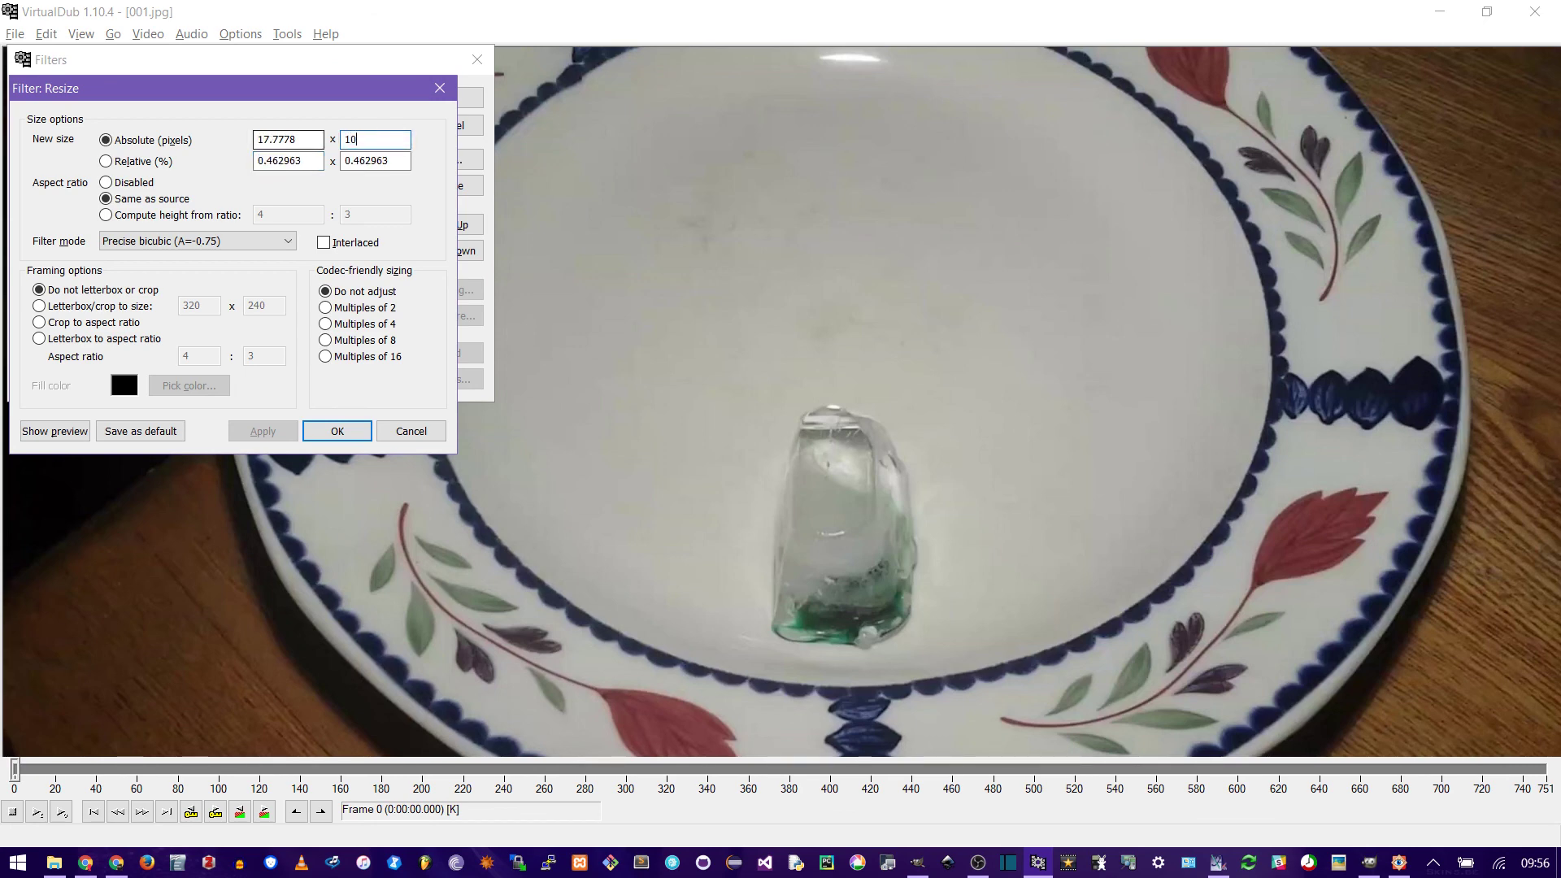
{"action": "type", "text": "80"}
{"action": "left_click", "coordinate": [337, 431]}
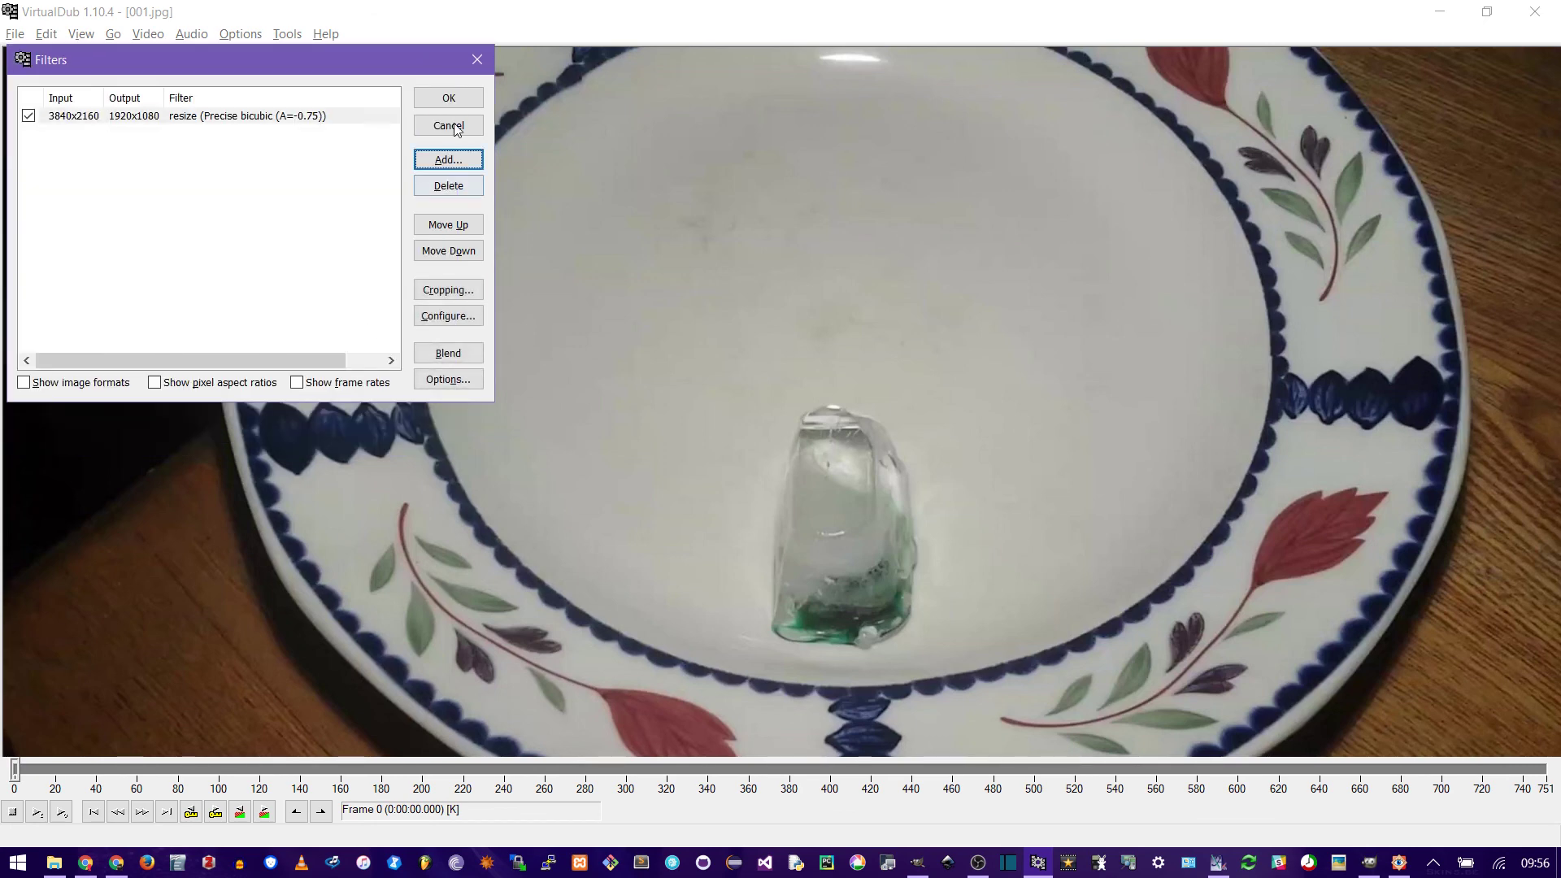
{"action": "left_click", "coordinate": [448, 98]}
Change the output frame rate to 25 fps.
{"action": "left_click", "coordinate": [148, 33]}
{"action": "left_click", "coordinate": [90, 68]}
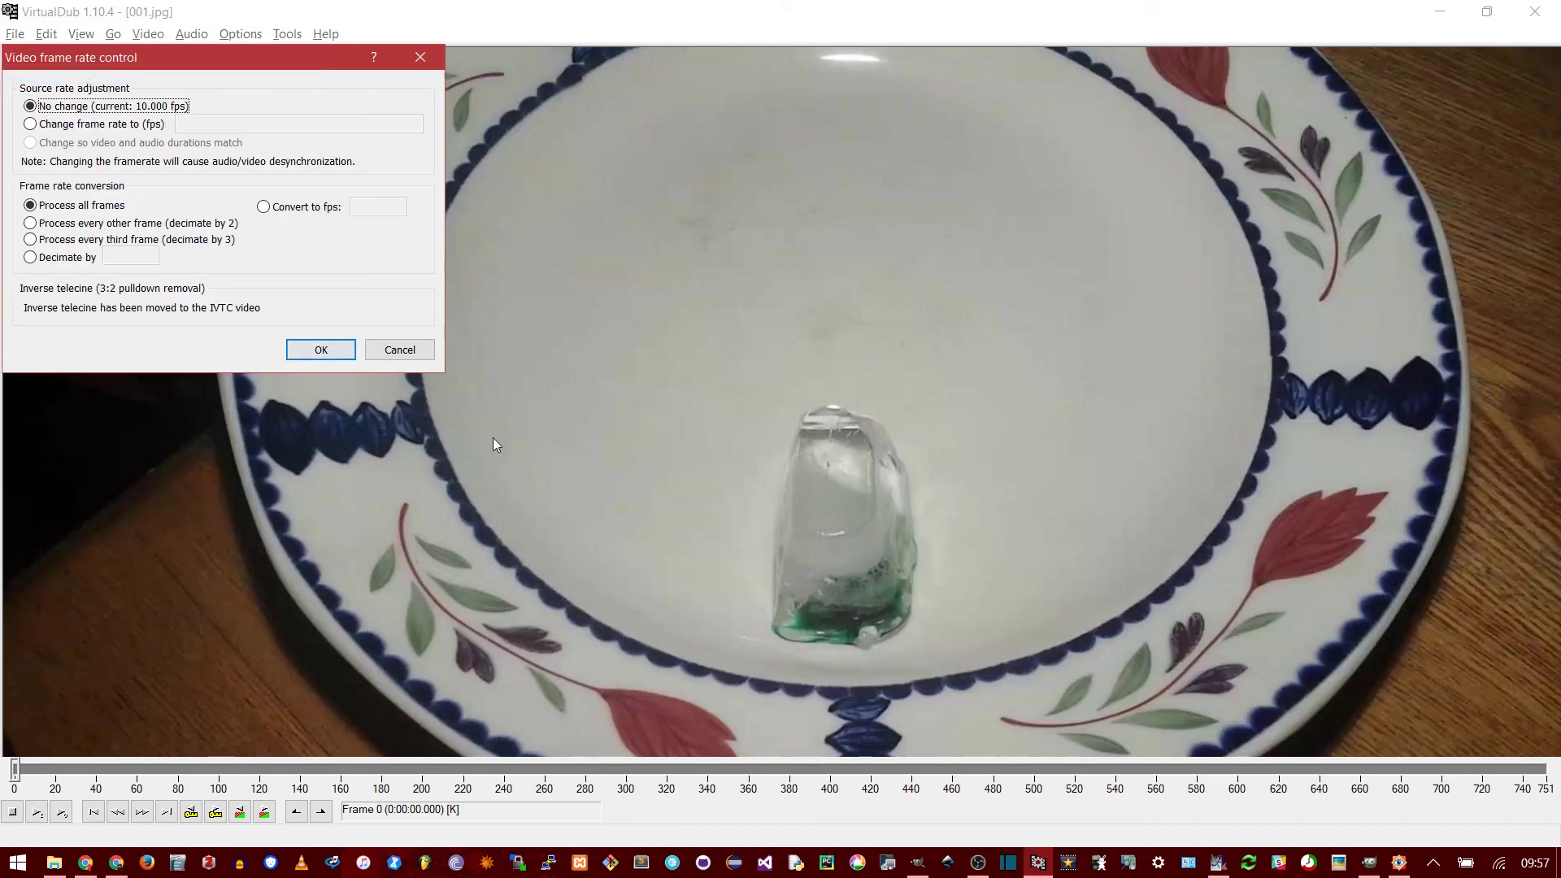
{"action": "left_click", "coordinate": [30, 124]}
{"action": "type", "text": "25"}
{"action": "left_click", "coordinate": [321, 350]}
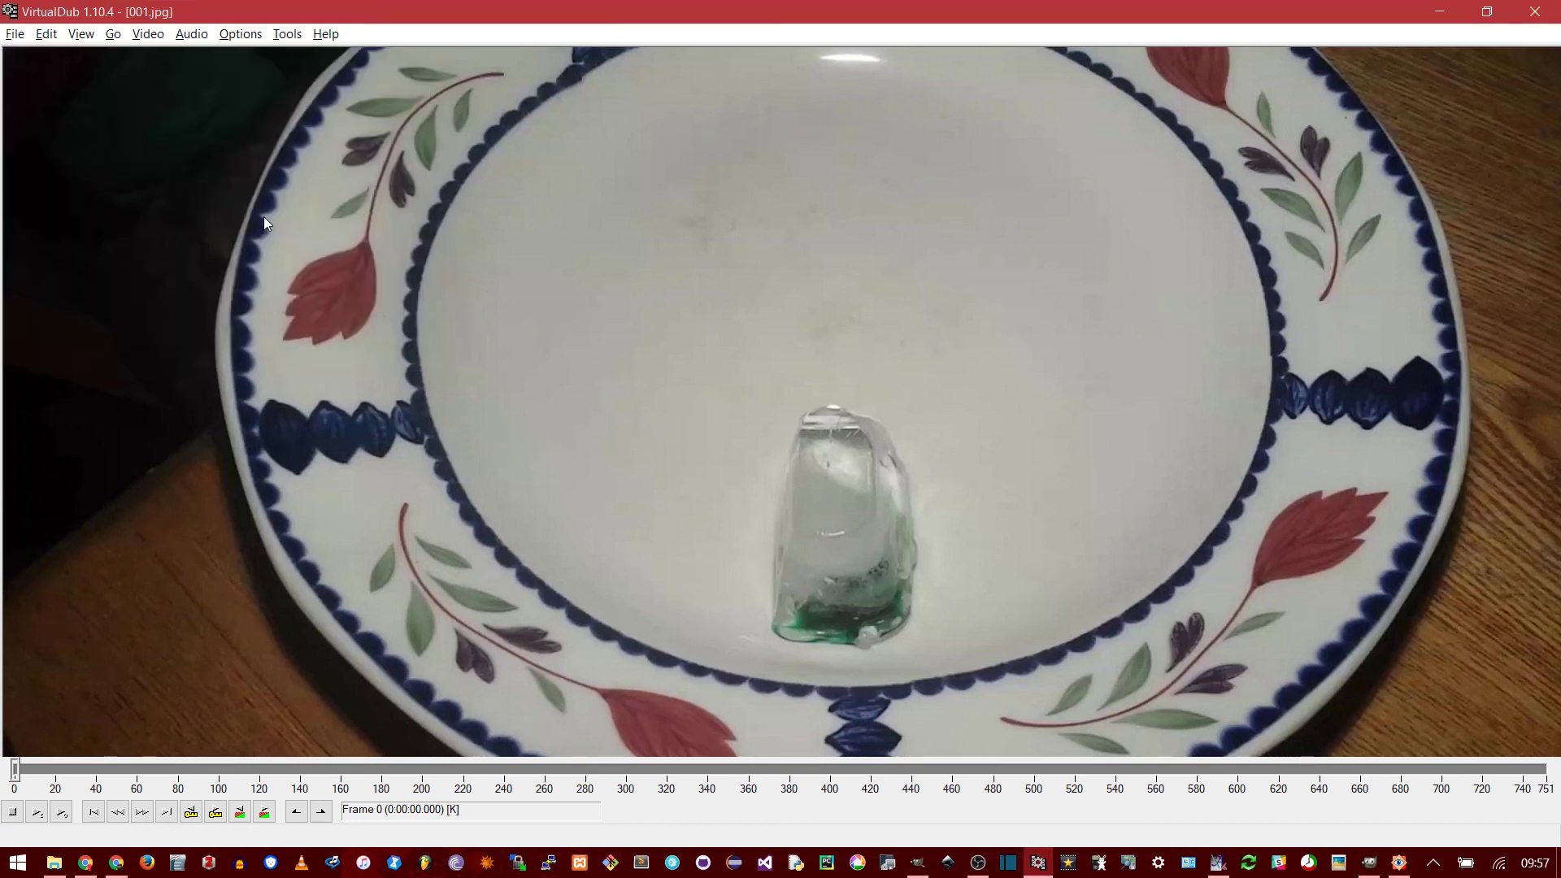
{"action": "left_click", "coordinate": [148, 33]}
Choose the x264vfw H.264 codec with a 10000 kbit/s average bitrate as the compressor.
{"action": "left_click", "coordinate": [154, 108]}
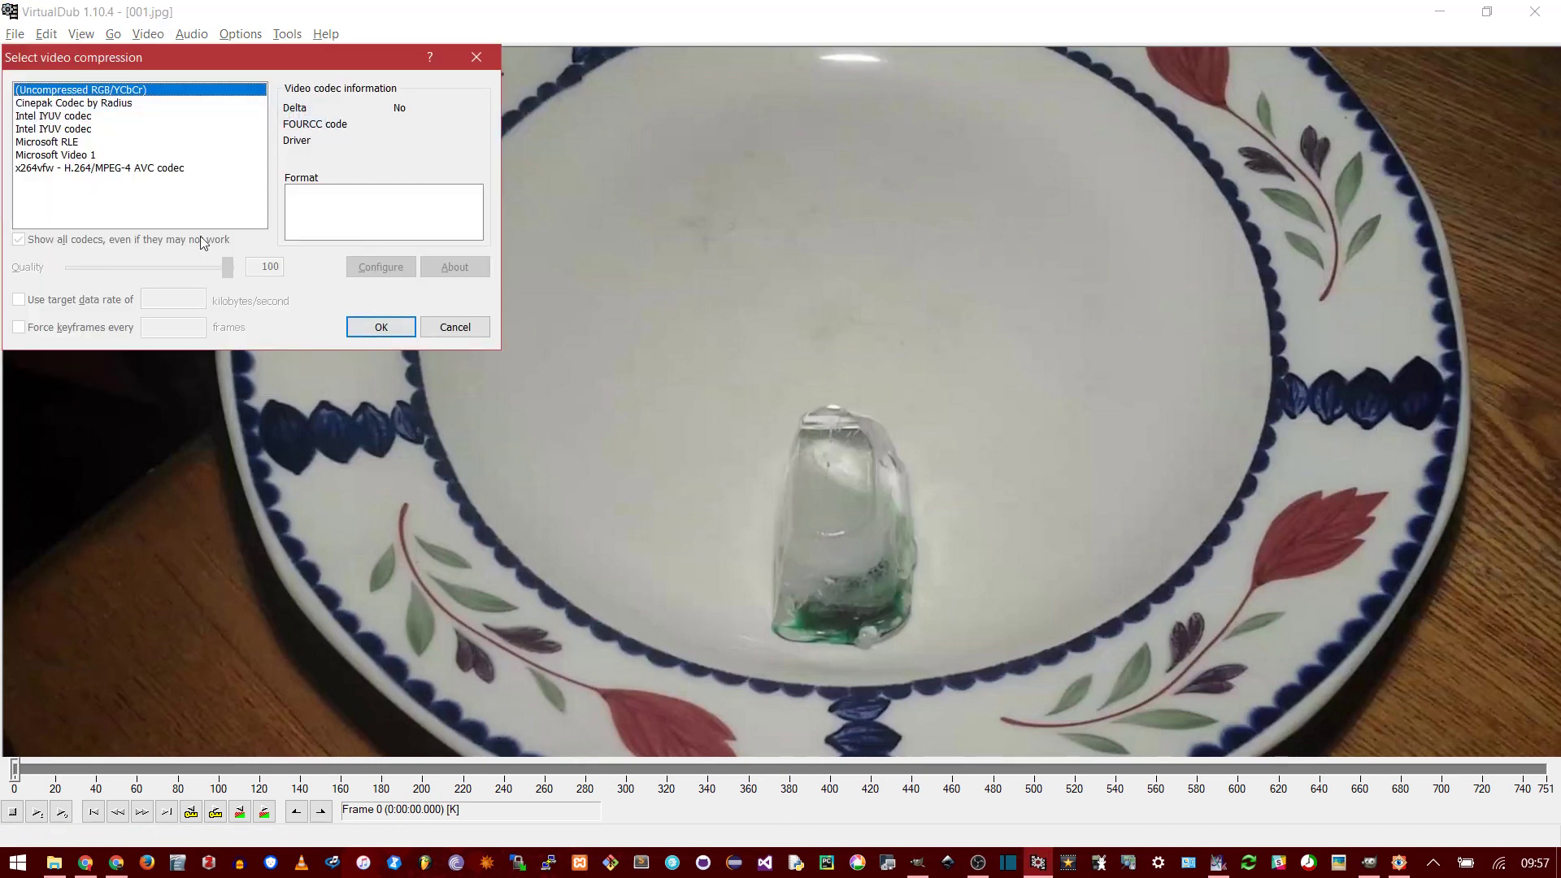
{"action": "left_click", "coordinate": [129, 168]}
{"action": "left_click", "coordinate": [379, 268]}
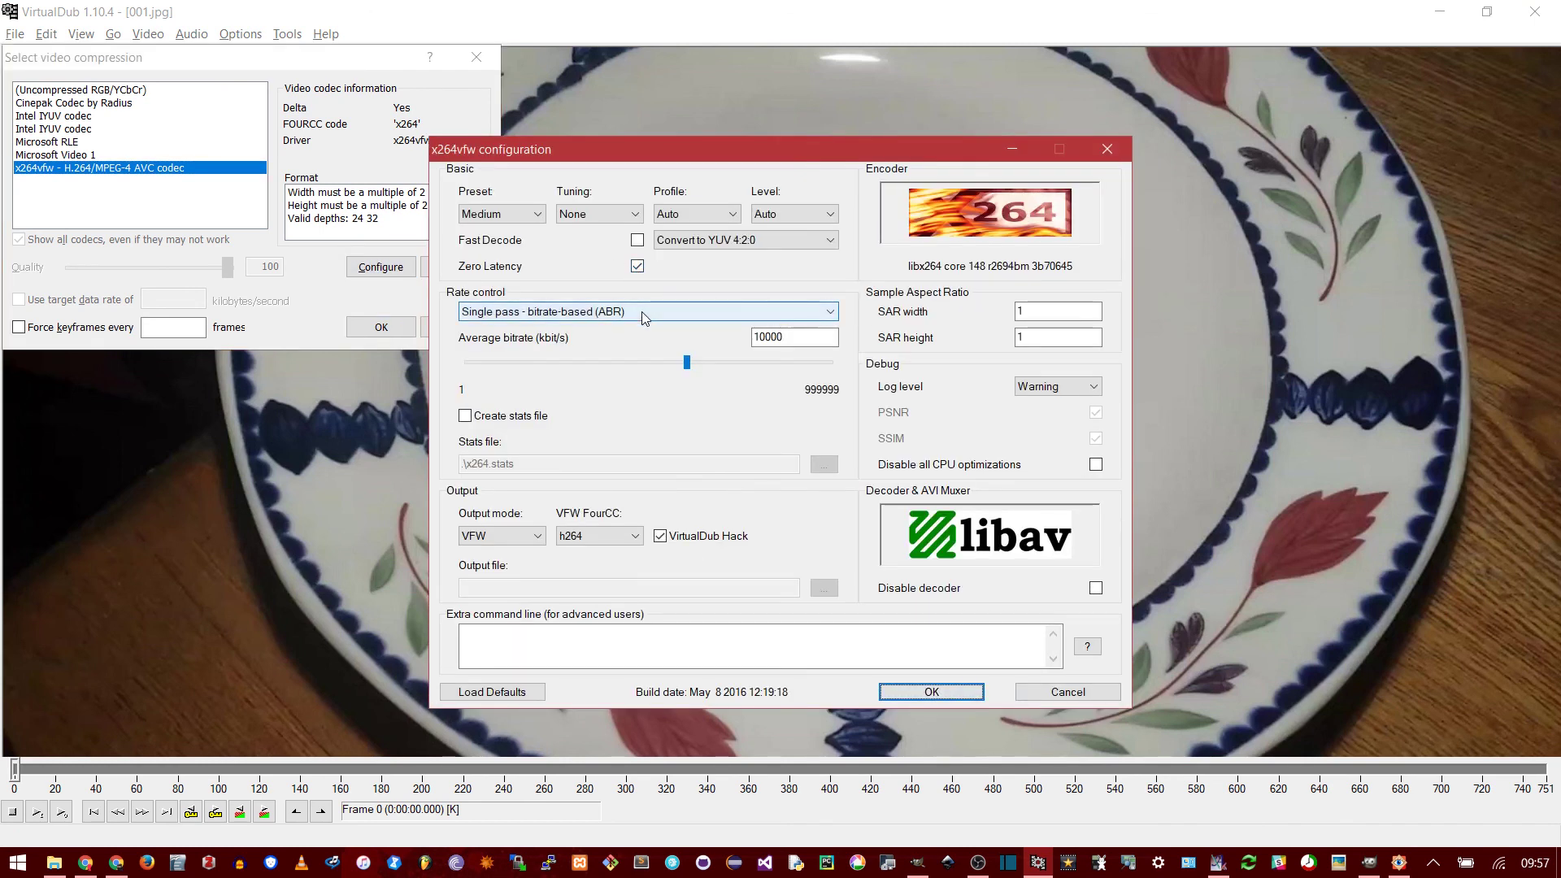
{"action": "double_click", "coordinate": [781, 337]}
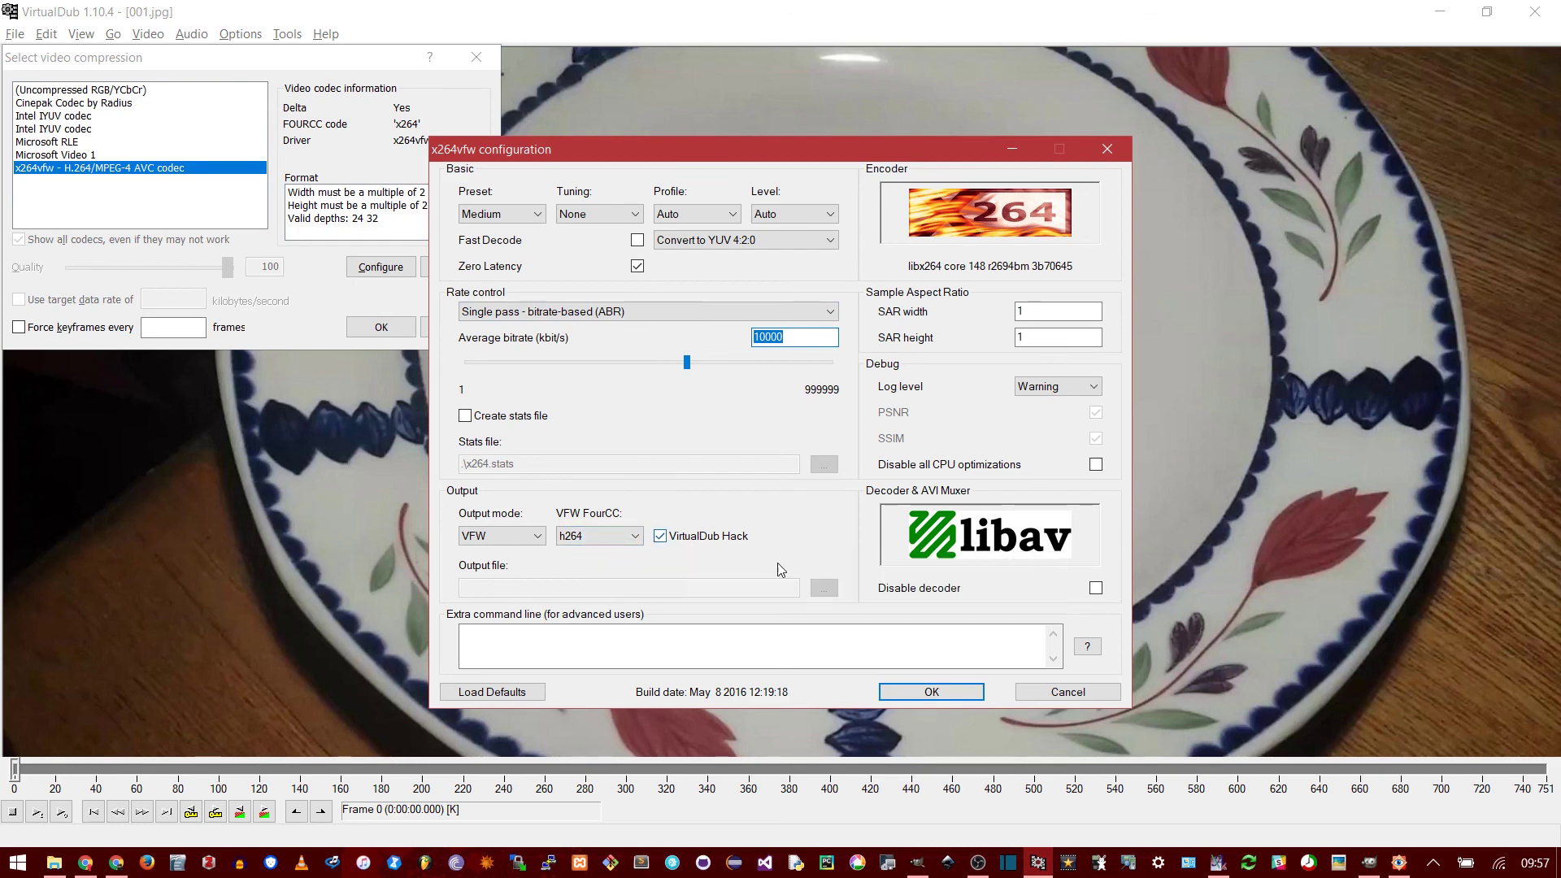
{"action": "left_click", "coordinate": [976, 692]}
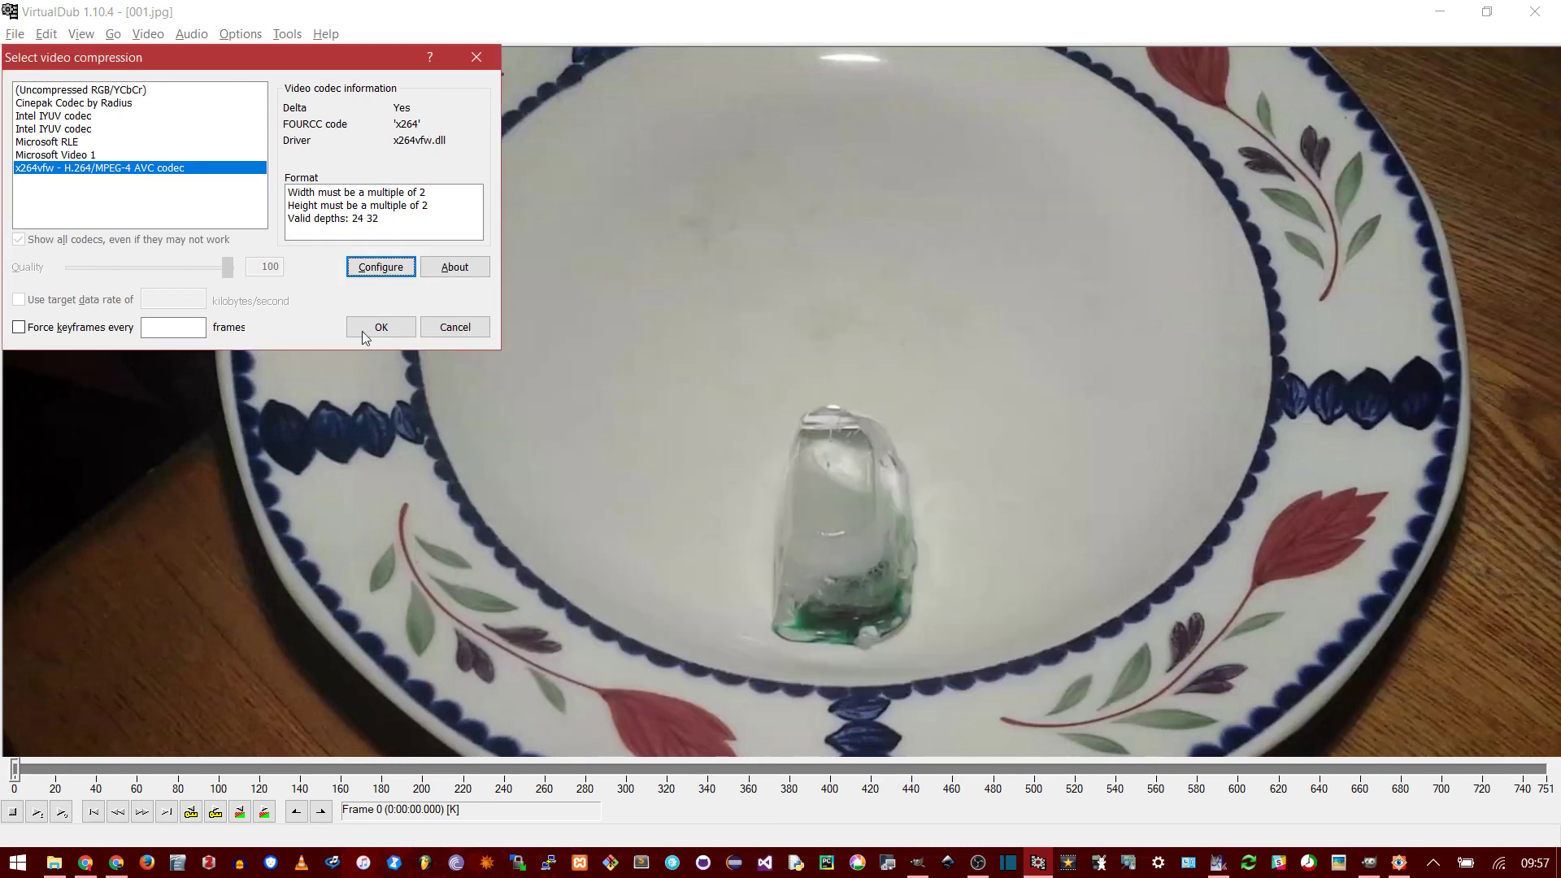
{"action": "left_click", "coordinate": [362, 330]}
{"action": "left_click", "coordinate": [15, 33]}
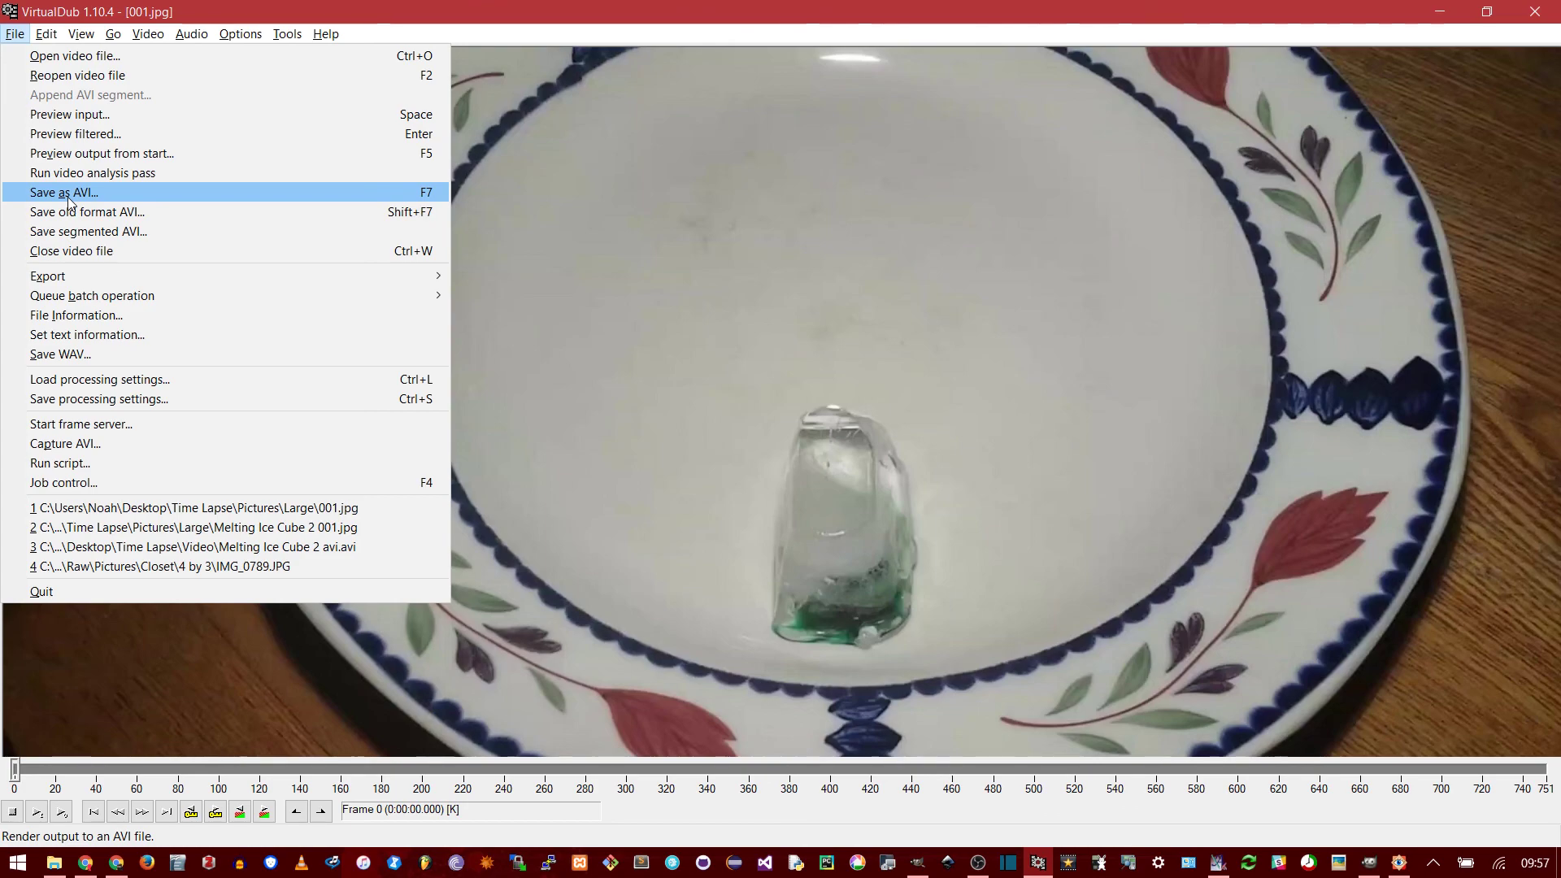